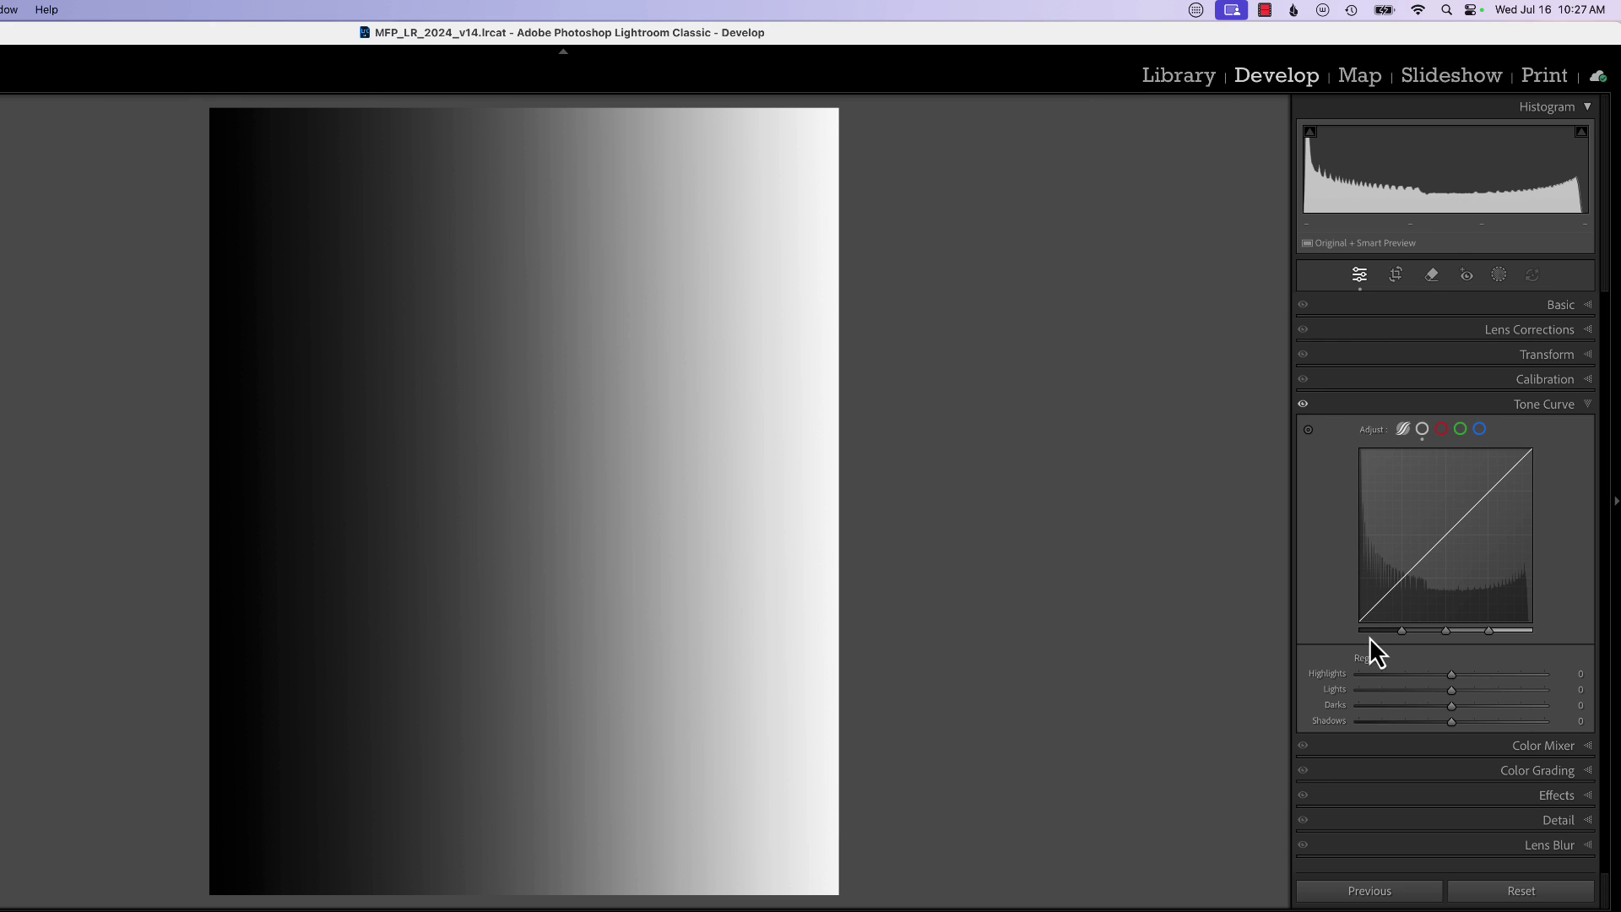
Step: Switch the gradient's Tone Curve to the editable white point curve
click(1423, 429)
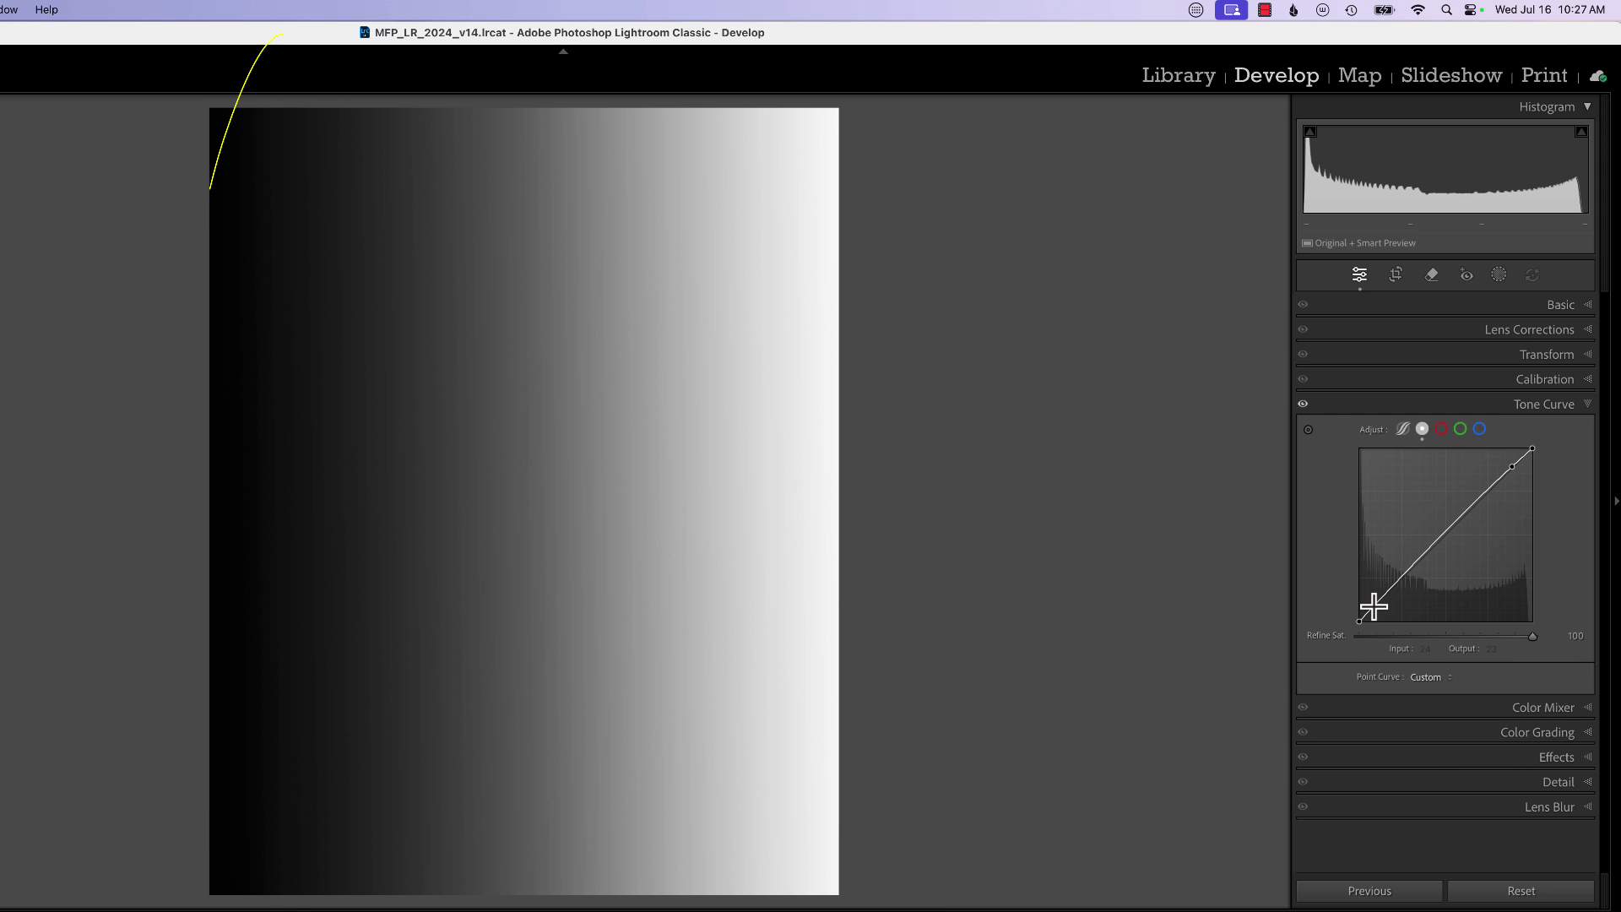
Step: Add a shadow point to the gradient's curve, lift it, then delete it
click(1375, 605)
drag(1376, 609, 1374, 595)
double_click(1374, 595)
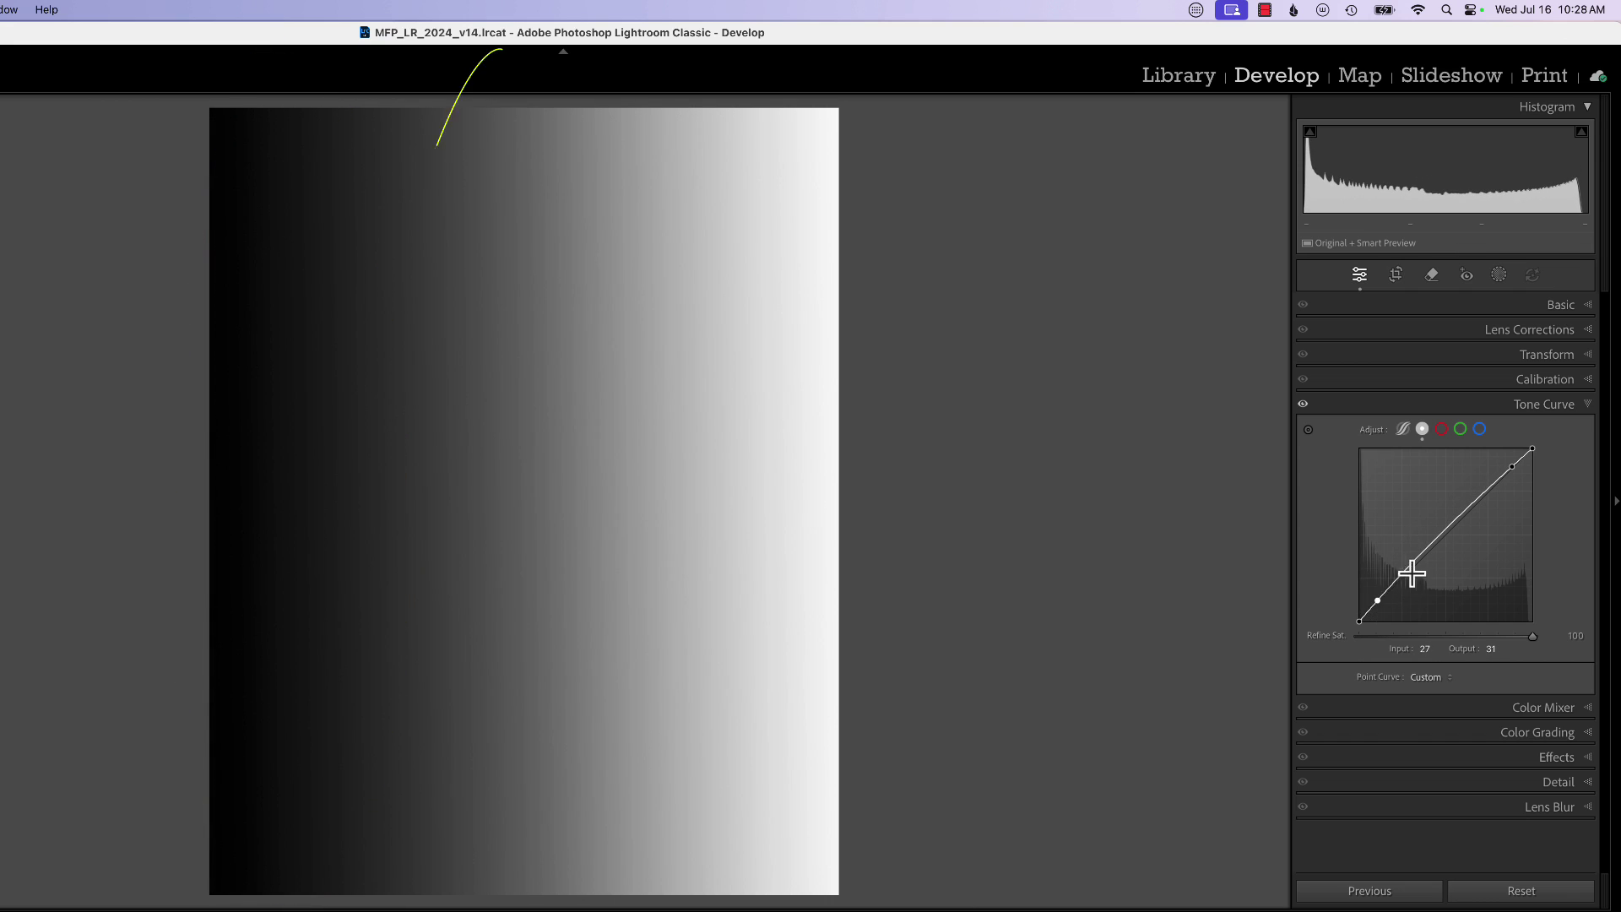
Step: Raise a midtone point, pull it back near neutral, and lift the highlight point
click(1446, 528)
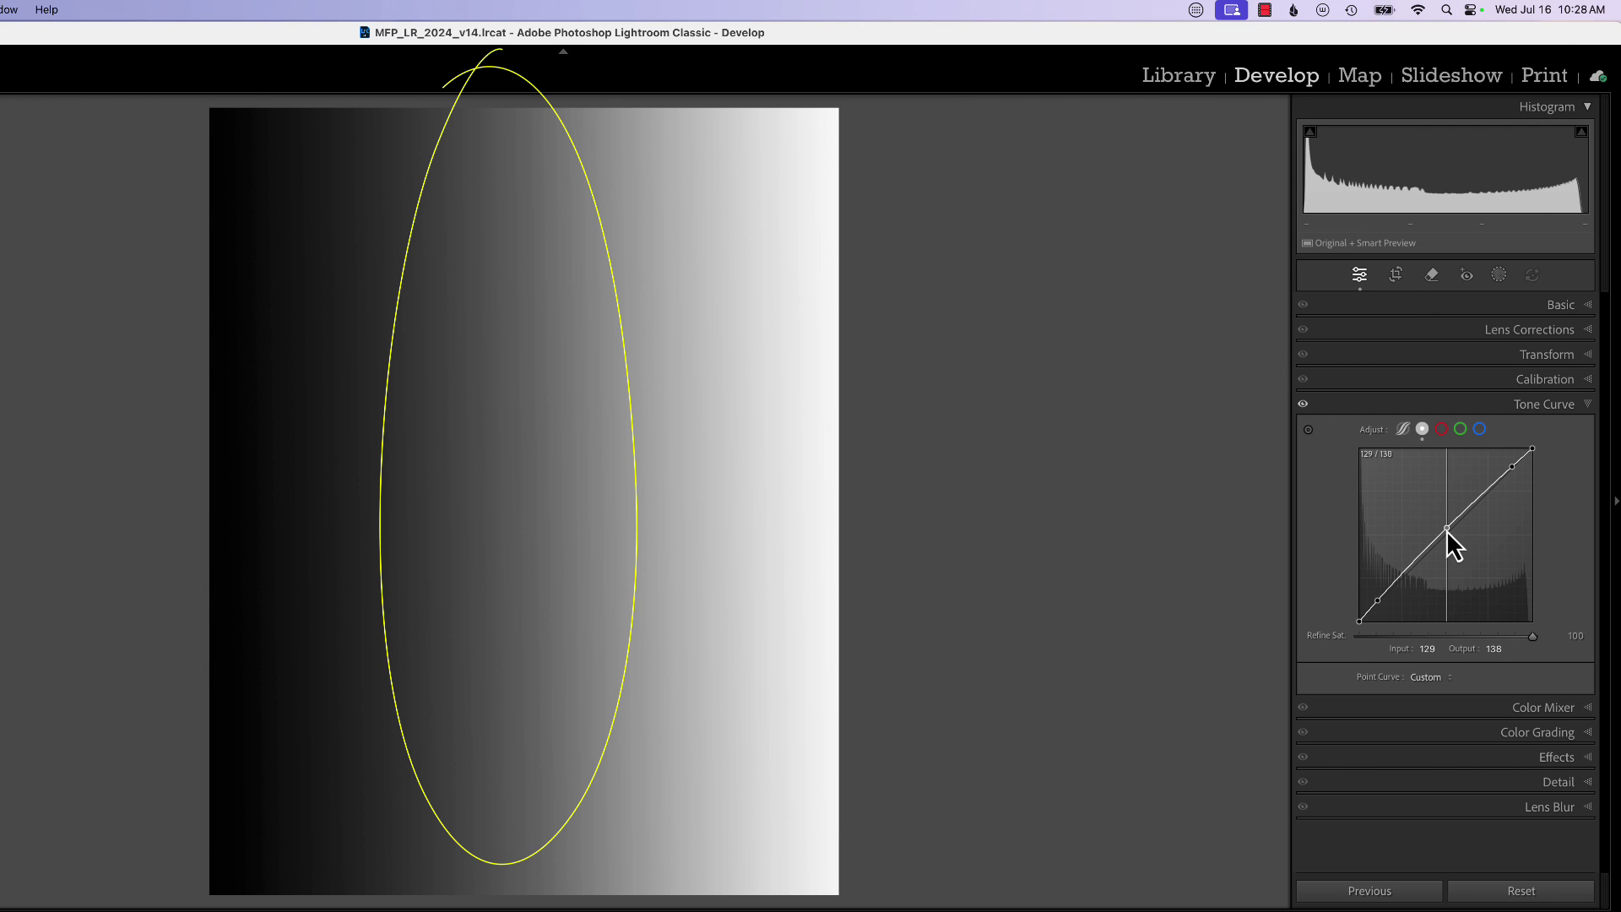
drag(1446, 528, 1433, 507)
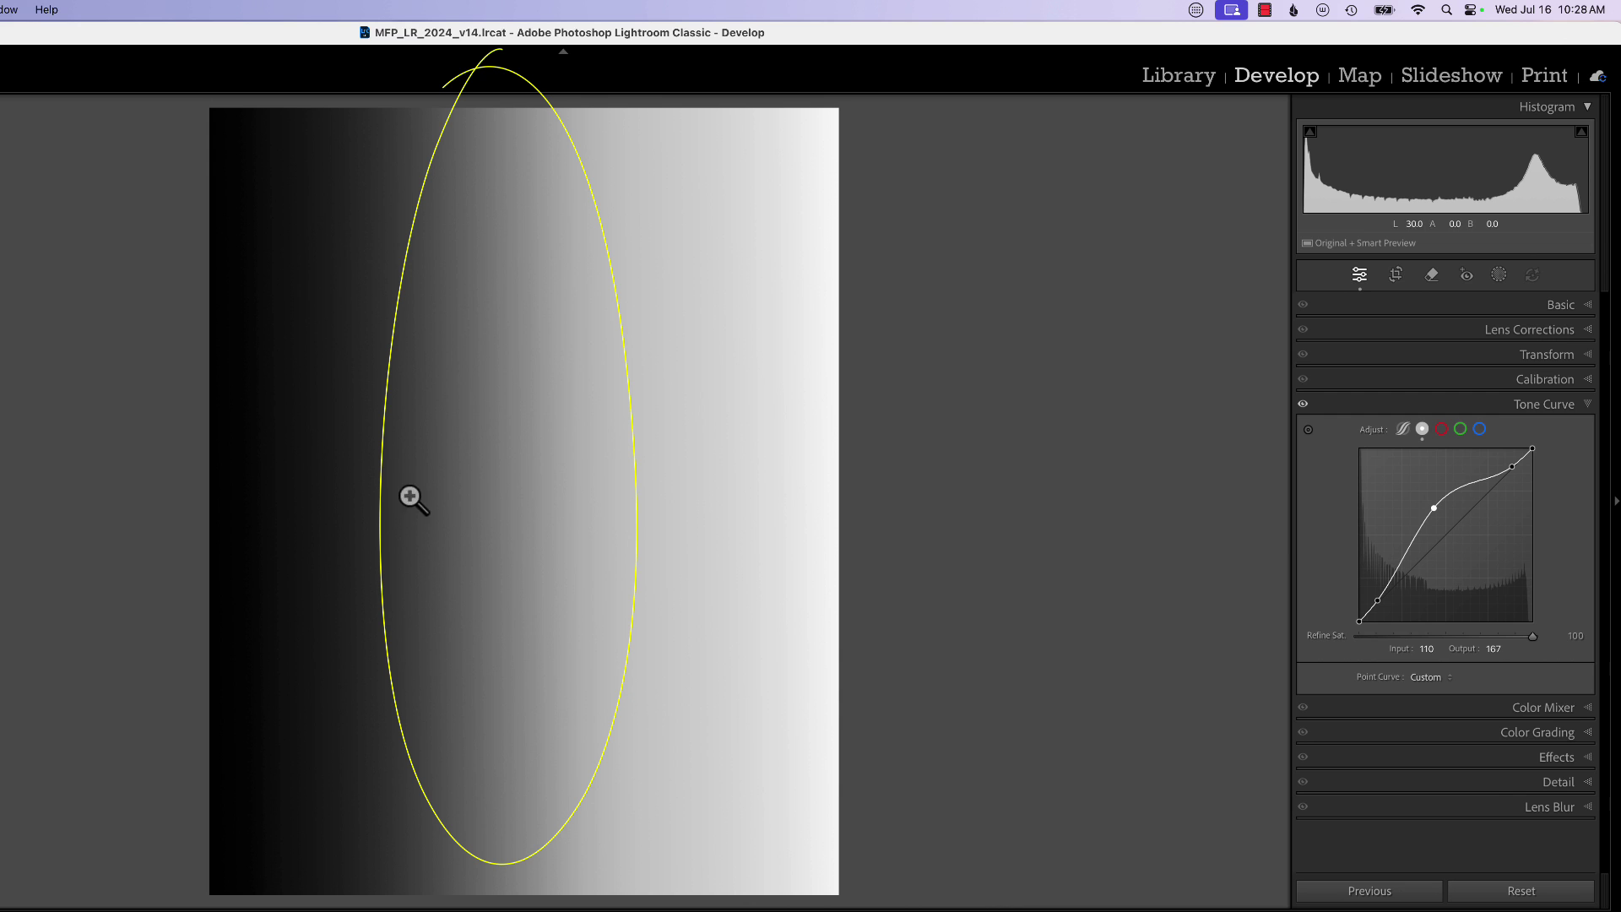
drag(1435, 509, 1446, 534)
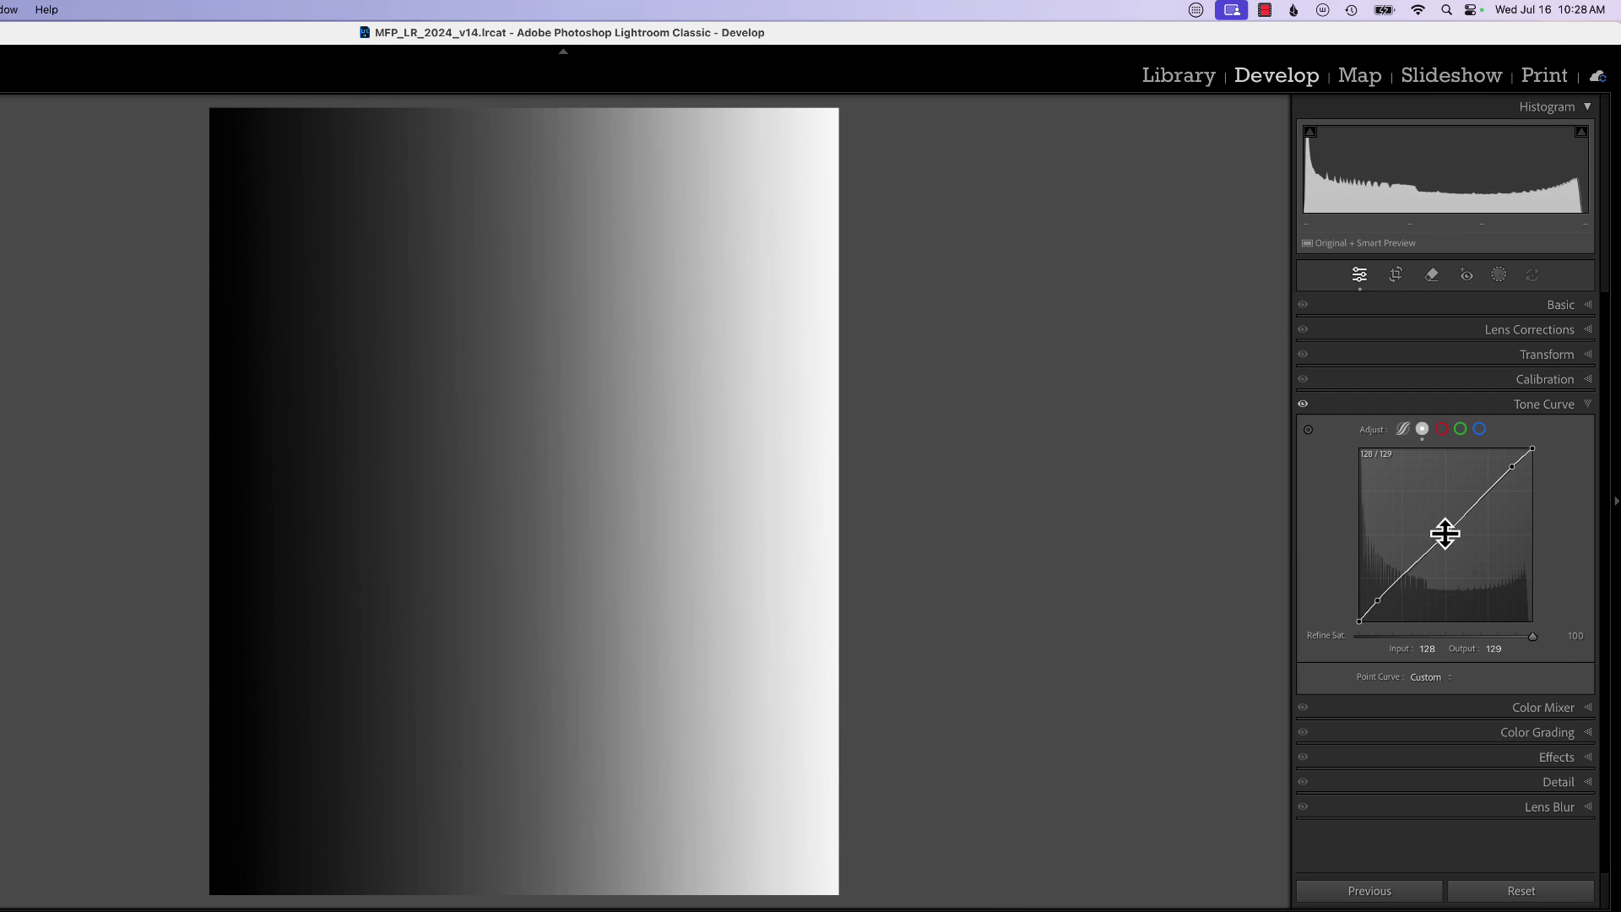
click(1513, 469)
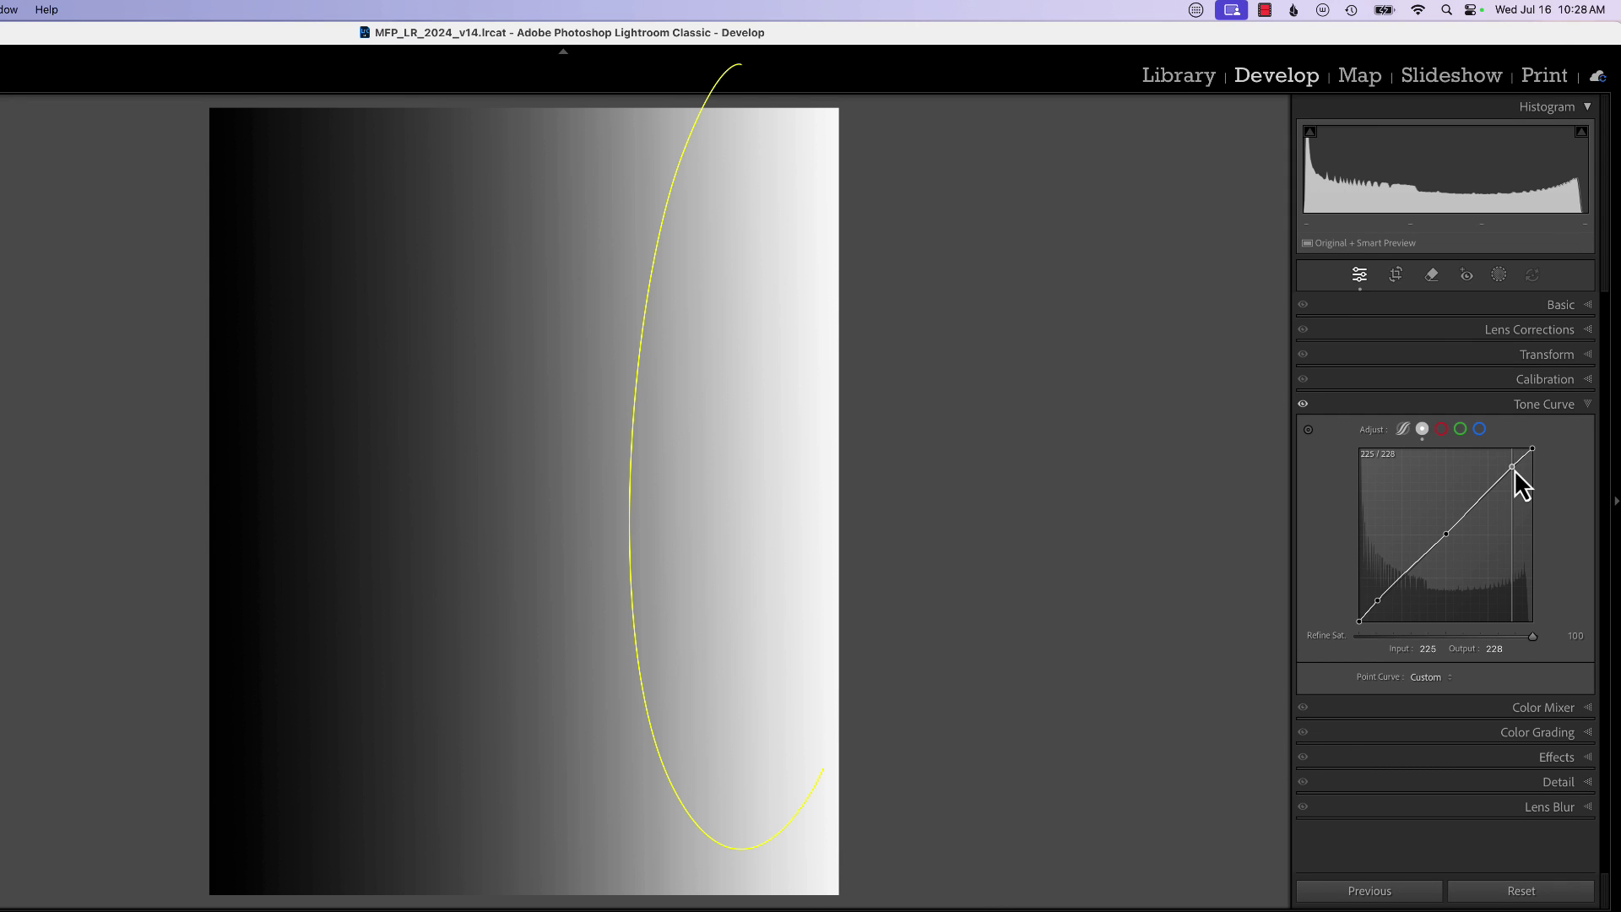
mouse_move(1513, 469)
mouse_down()
mouse_move(1504, 449)
mouse_move(1522, 483)
mouse_move(1511, 468)
mouse_up()
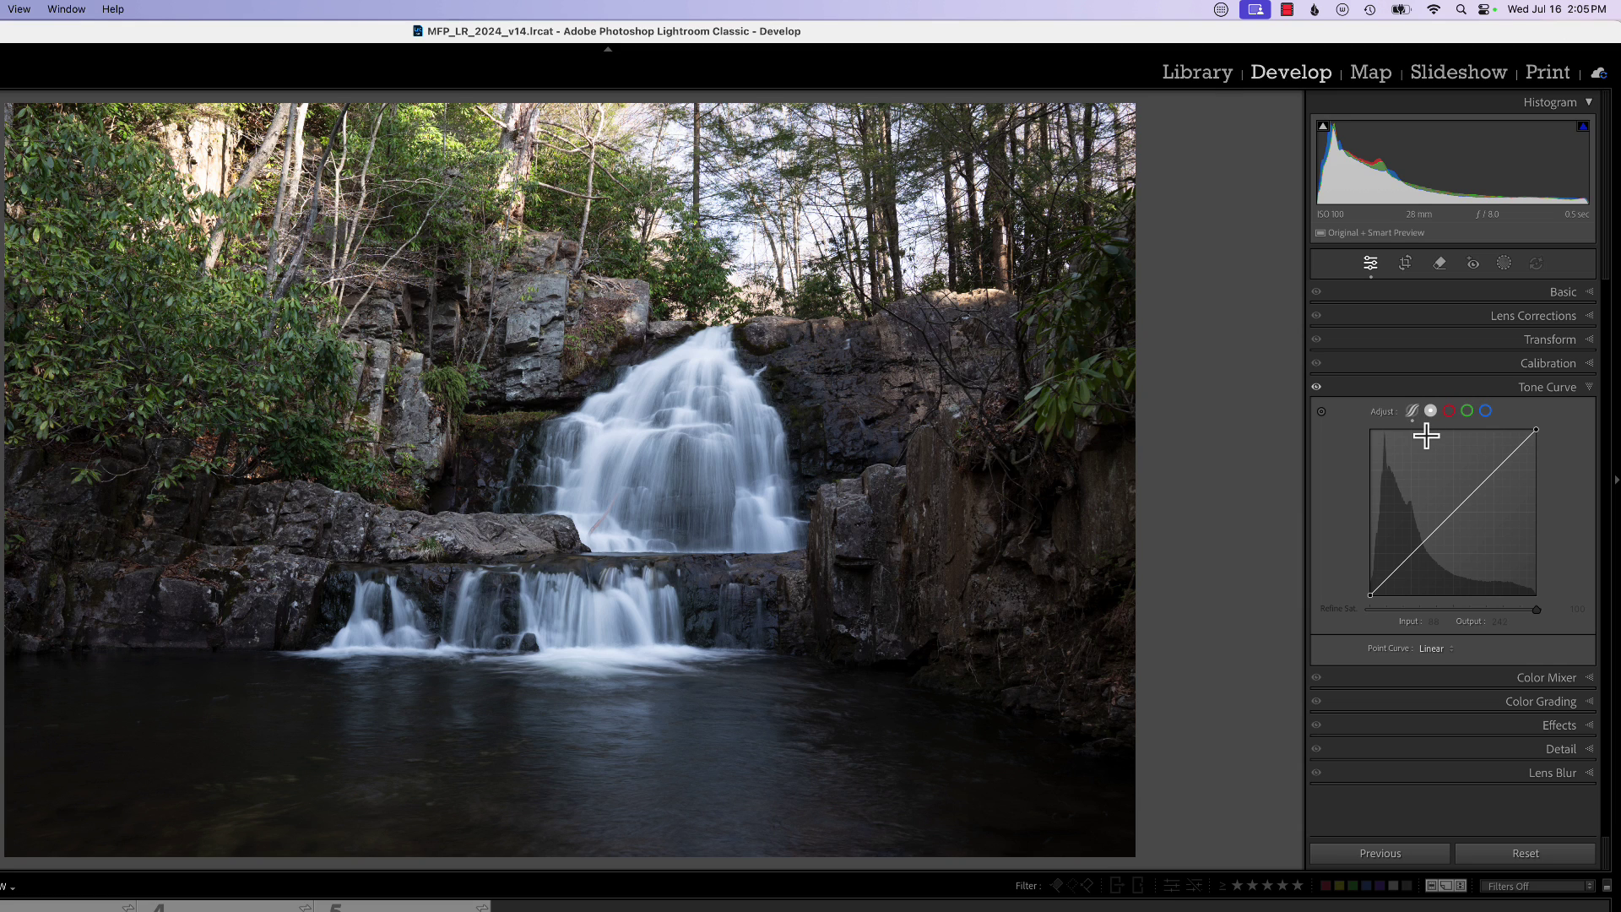
Step: Switch the waterfall's tone curve to the Parametric Curve with Region sliders
click(1410, 412)
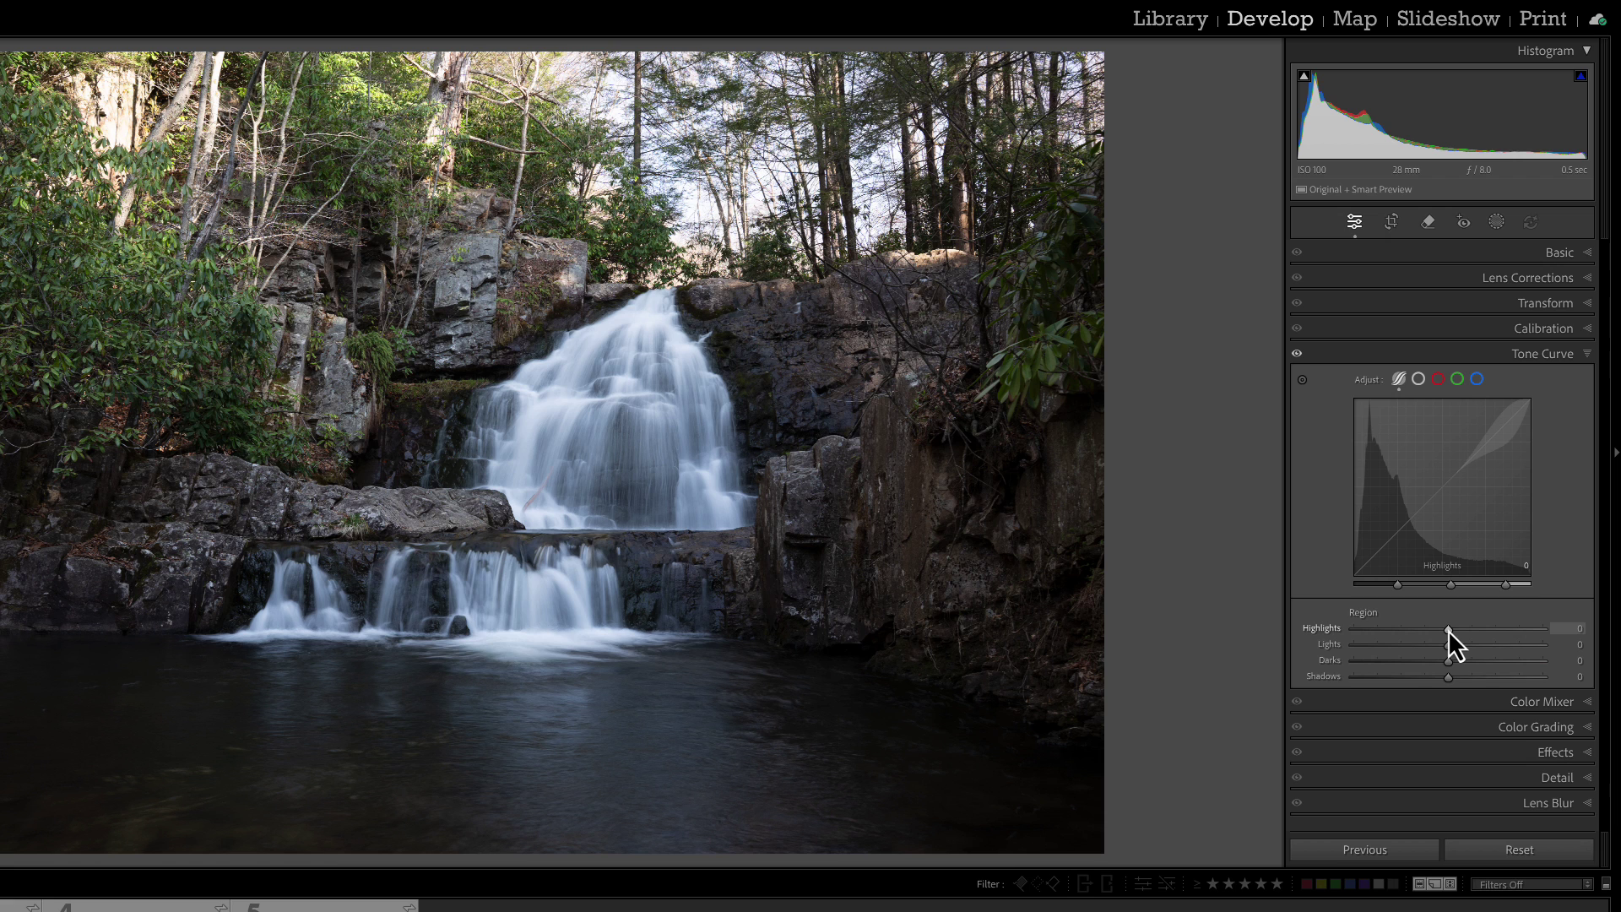
Step: Raise the Highlights region slider to +45 to brighten the waterfall's bright areas
mouse_move(1447, 630)
mouse_down()
mouse_move(1558, 632)
mouse_move(1339, 641)
mouse_move(1512, 634)
mouse_move(1391, 638)
mouse_move(1476, 636)
mouse_move(1420, 644)
mouse_move(1447, 637)
mouse_up()
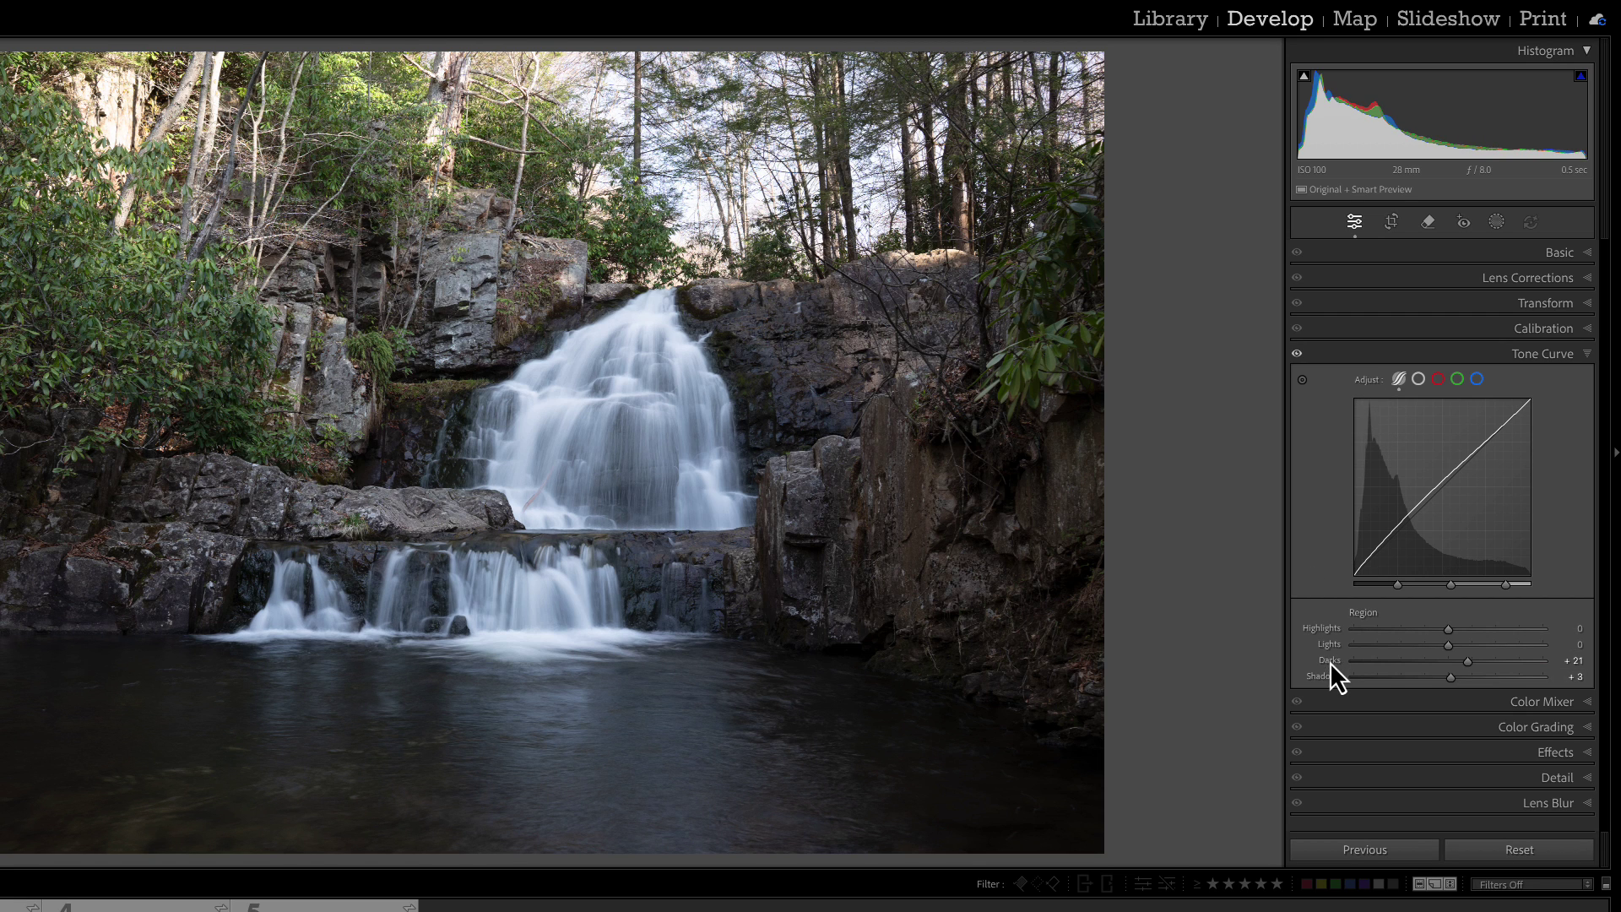
Step: Zero Lights, Darks and Shadows, try new region amounts, then reset all four regions to 0
double_click(1329, 662)
double_click(1325, 677)
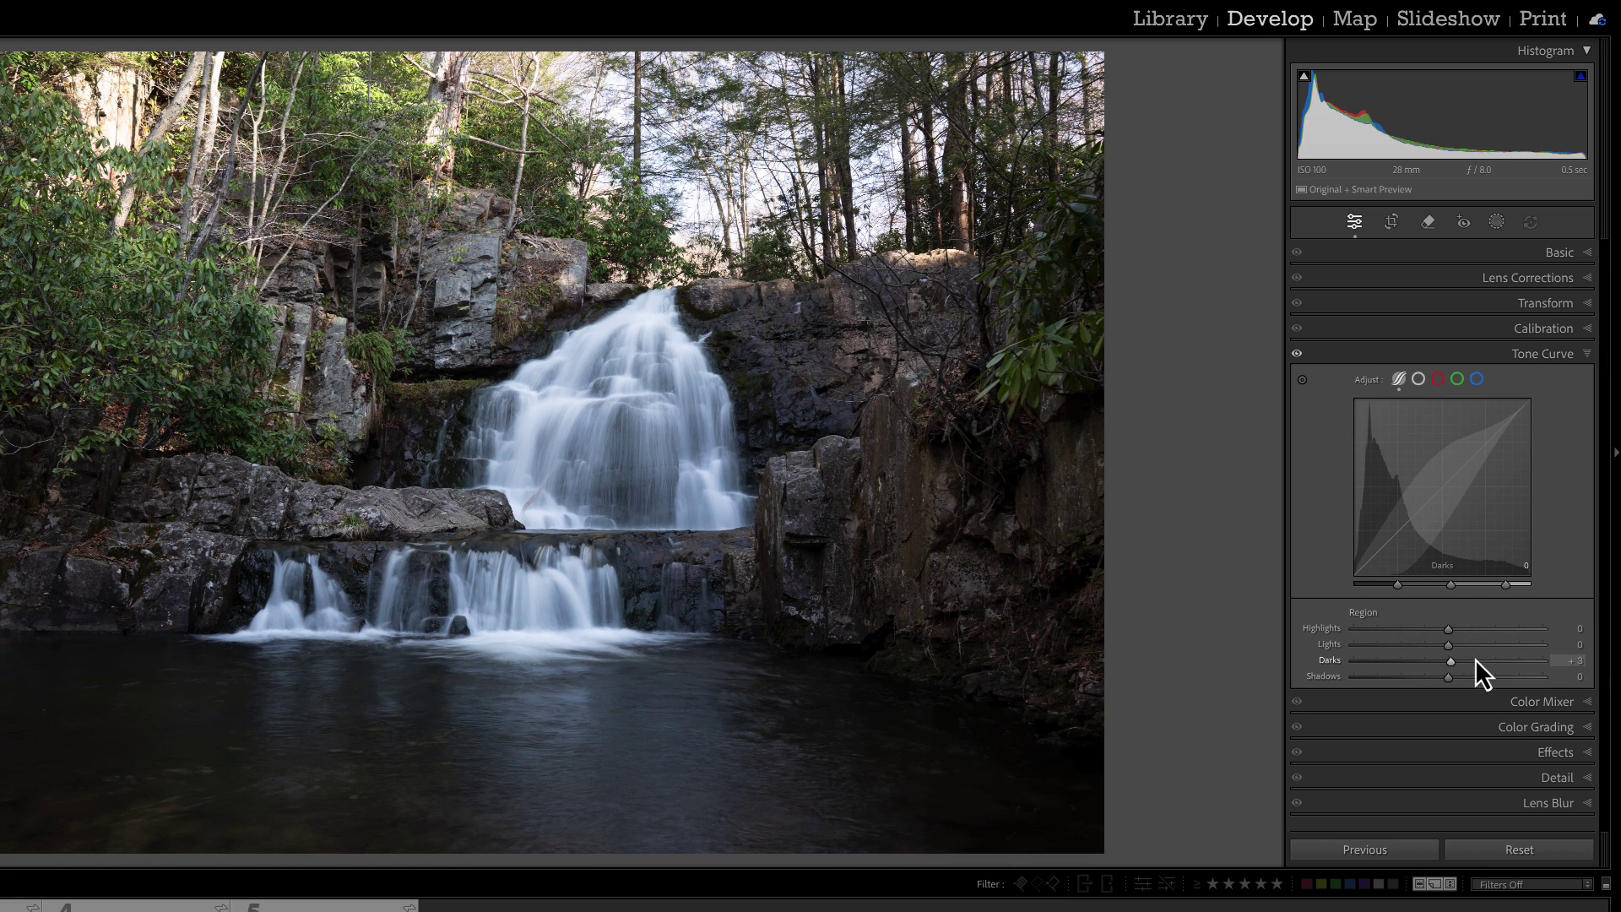
mouse_move(1476, 661)
mouse_down()
mouse_move(1422, 646)
mouse_move(1469, 629)
mouse_up()
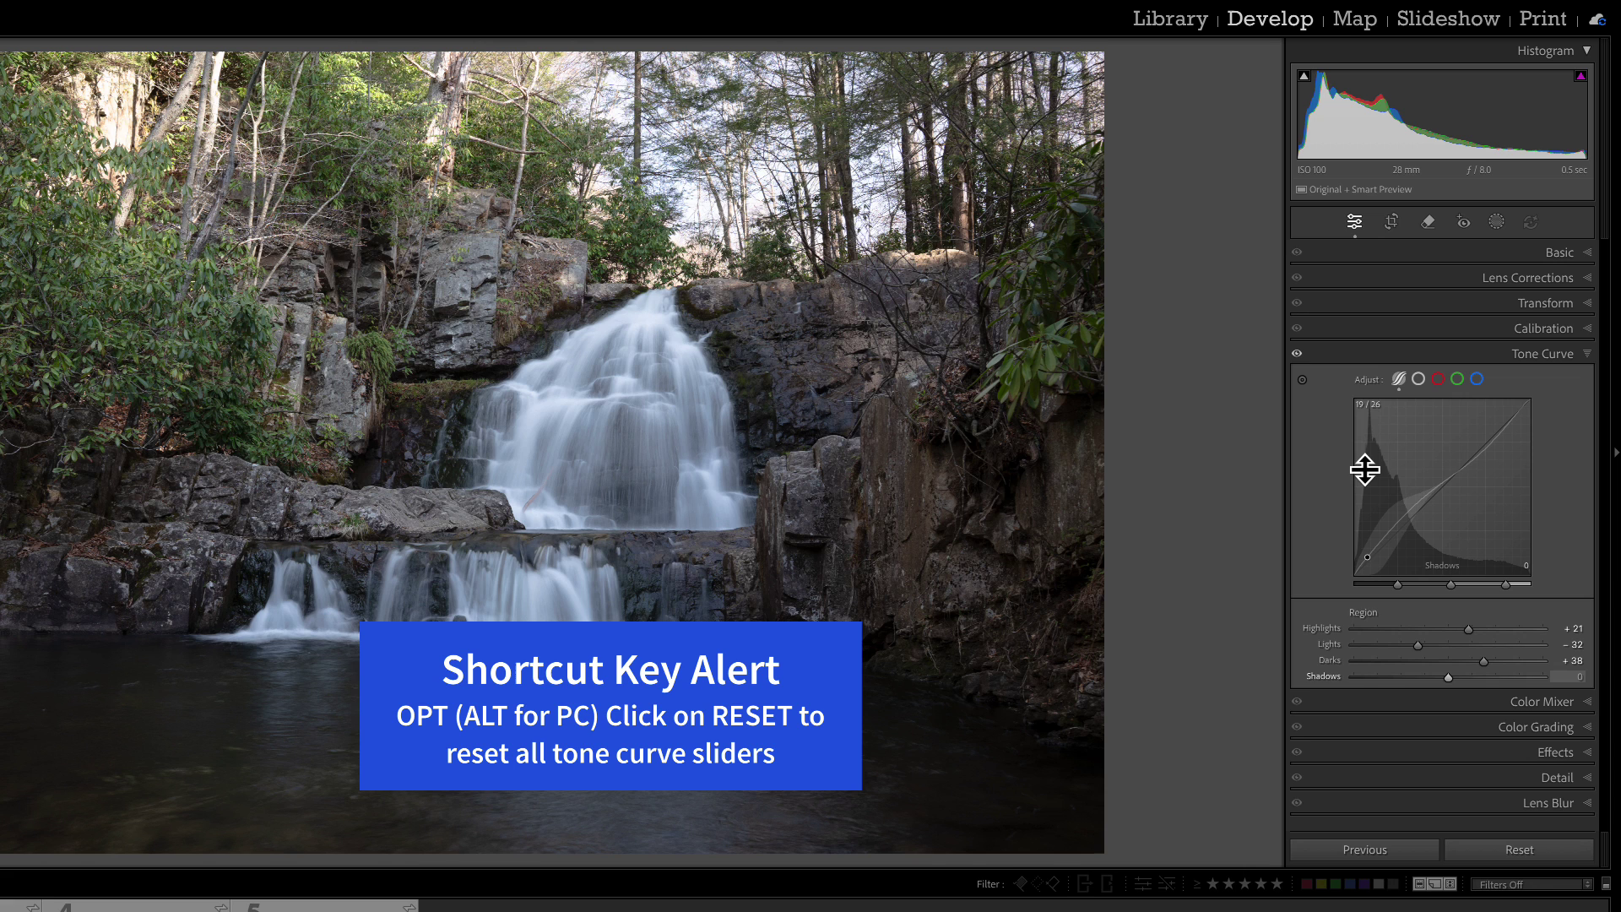
key(alt)
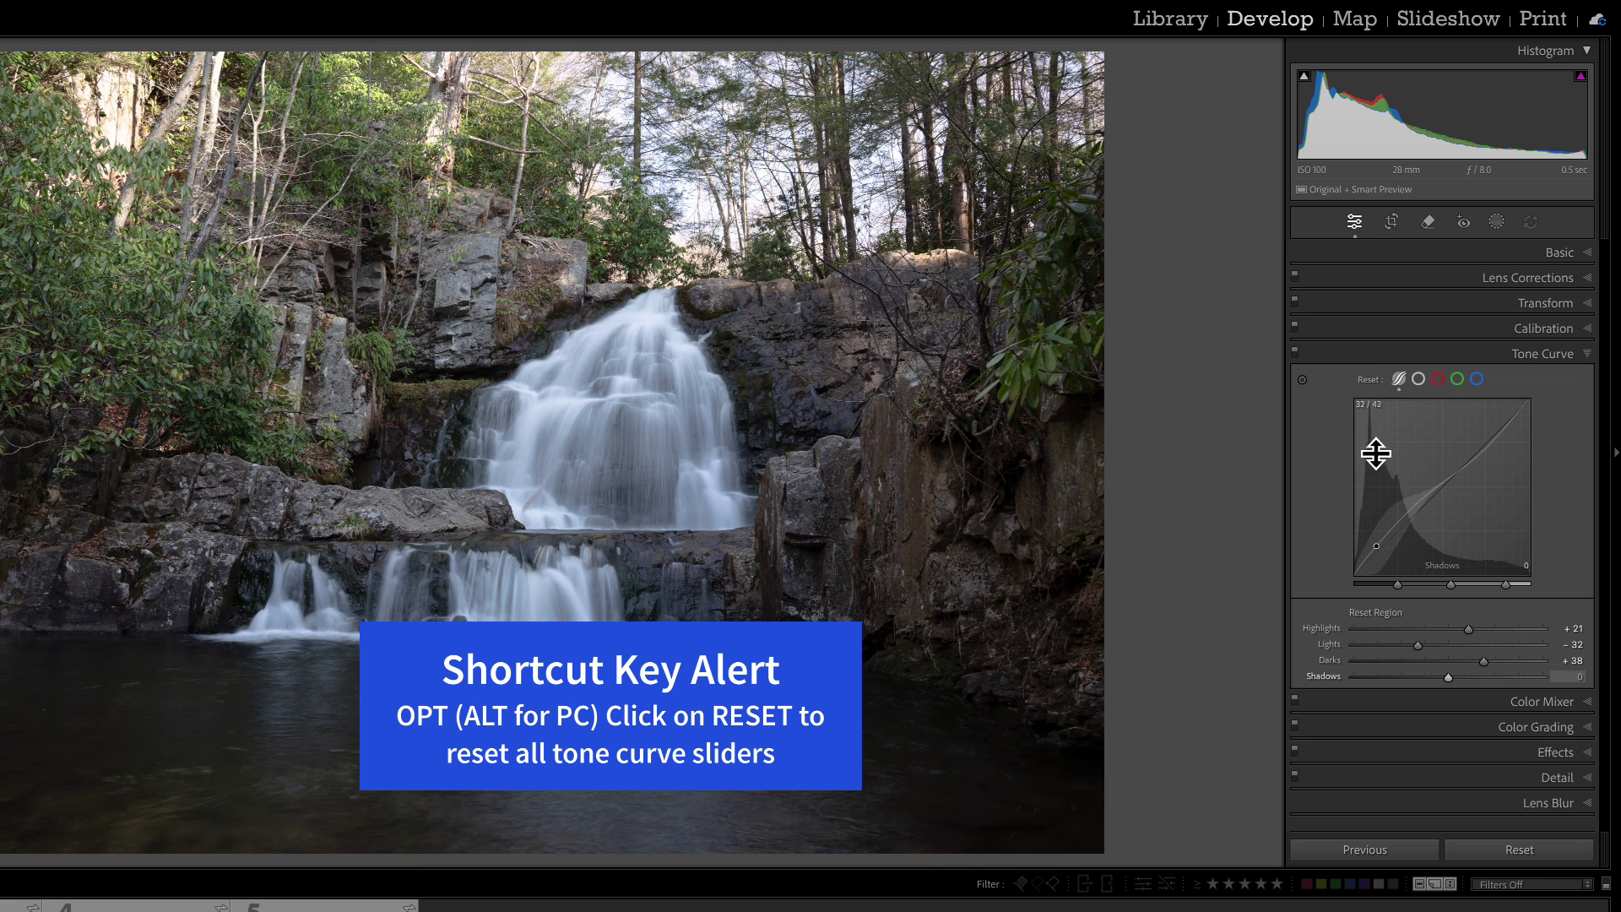
alt+click(1369, 380)
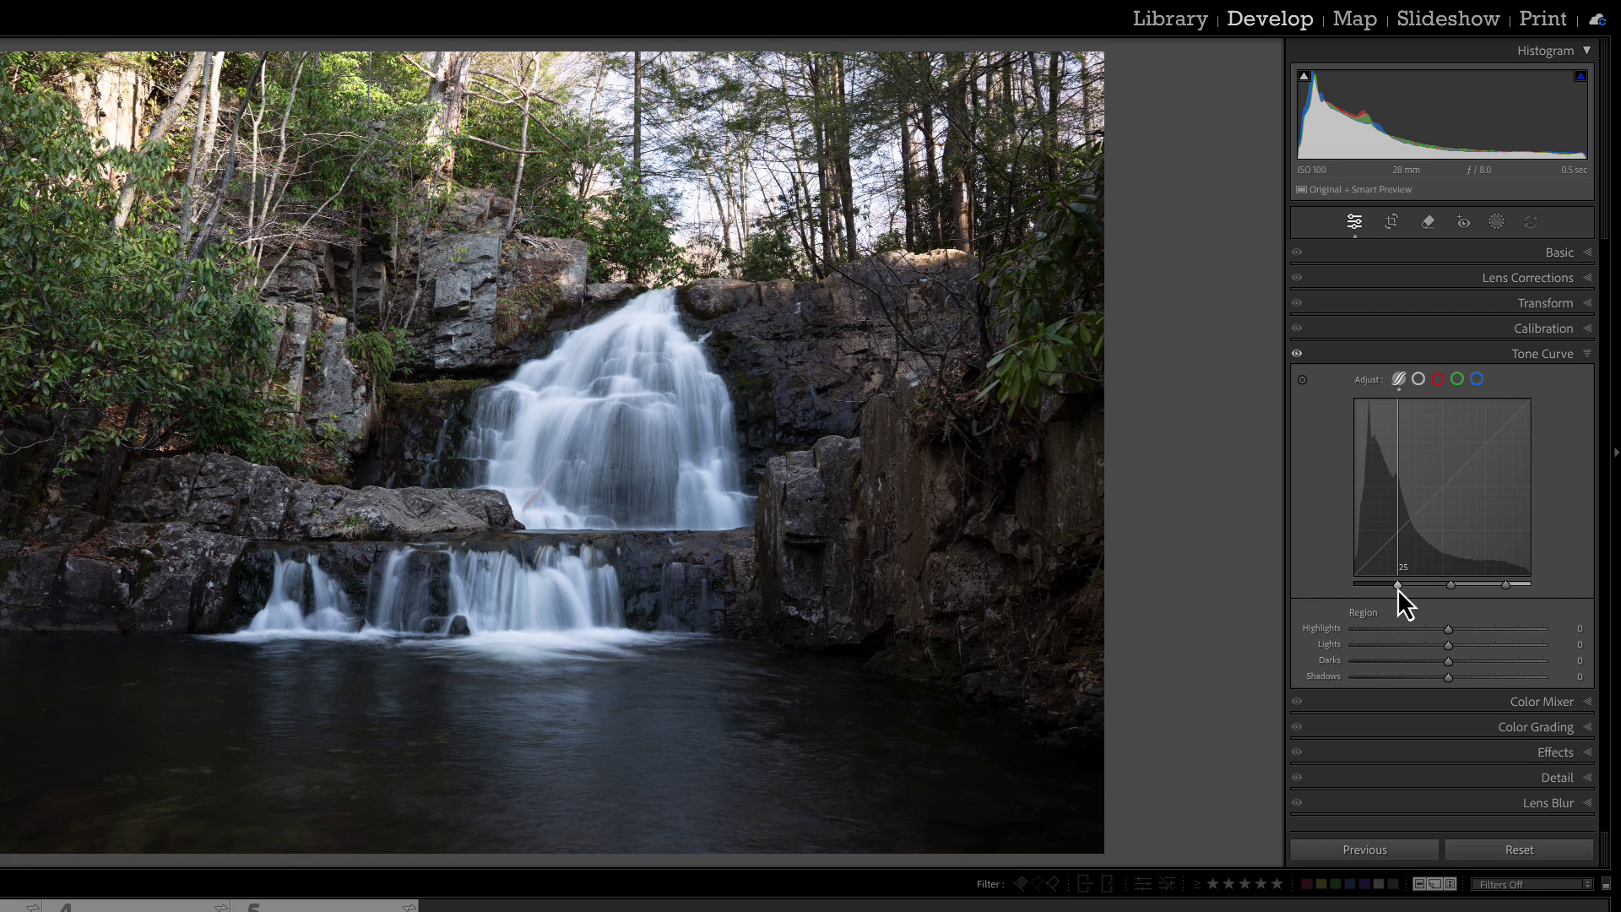
drag(1451, 584, 1478, 586)
drag(1451, 481, 1491, 477)
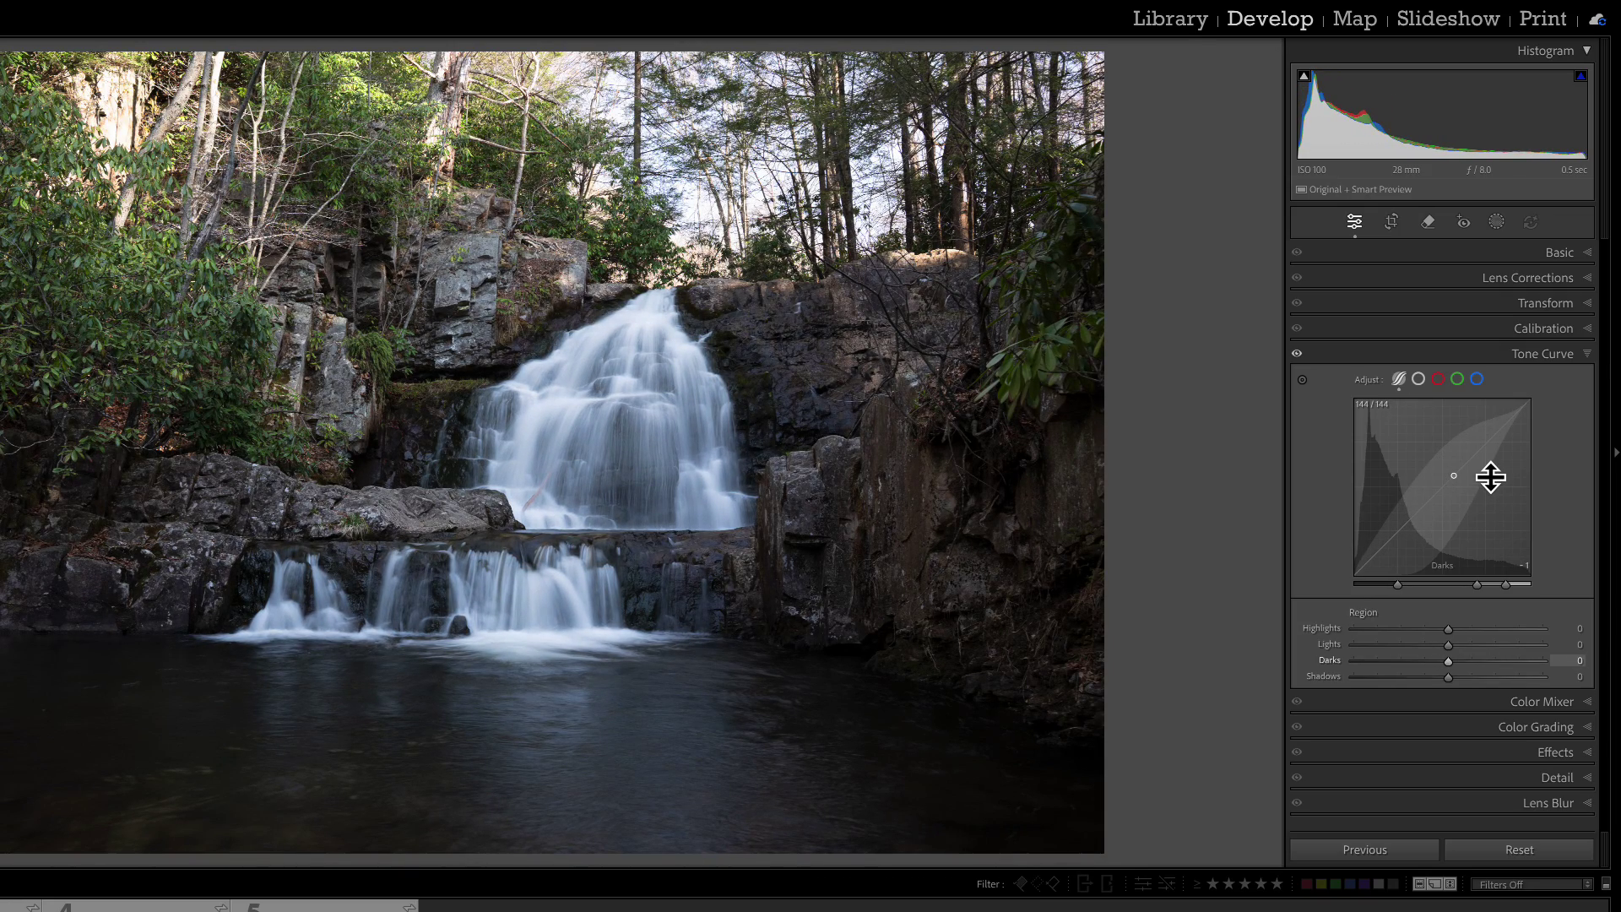
double_click(1477, 585)
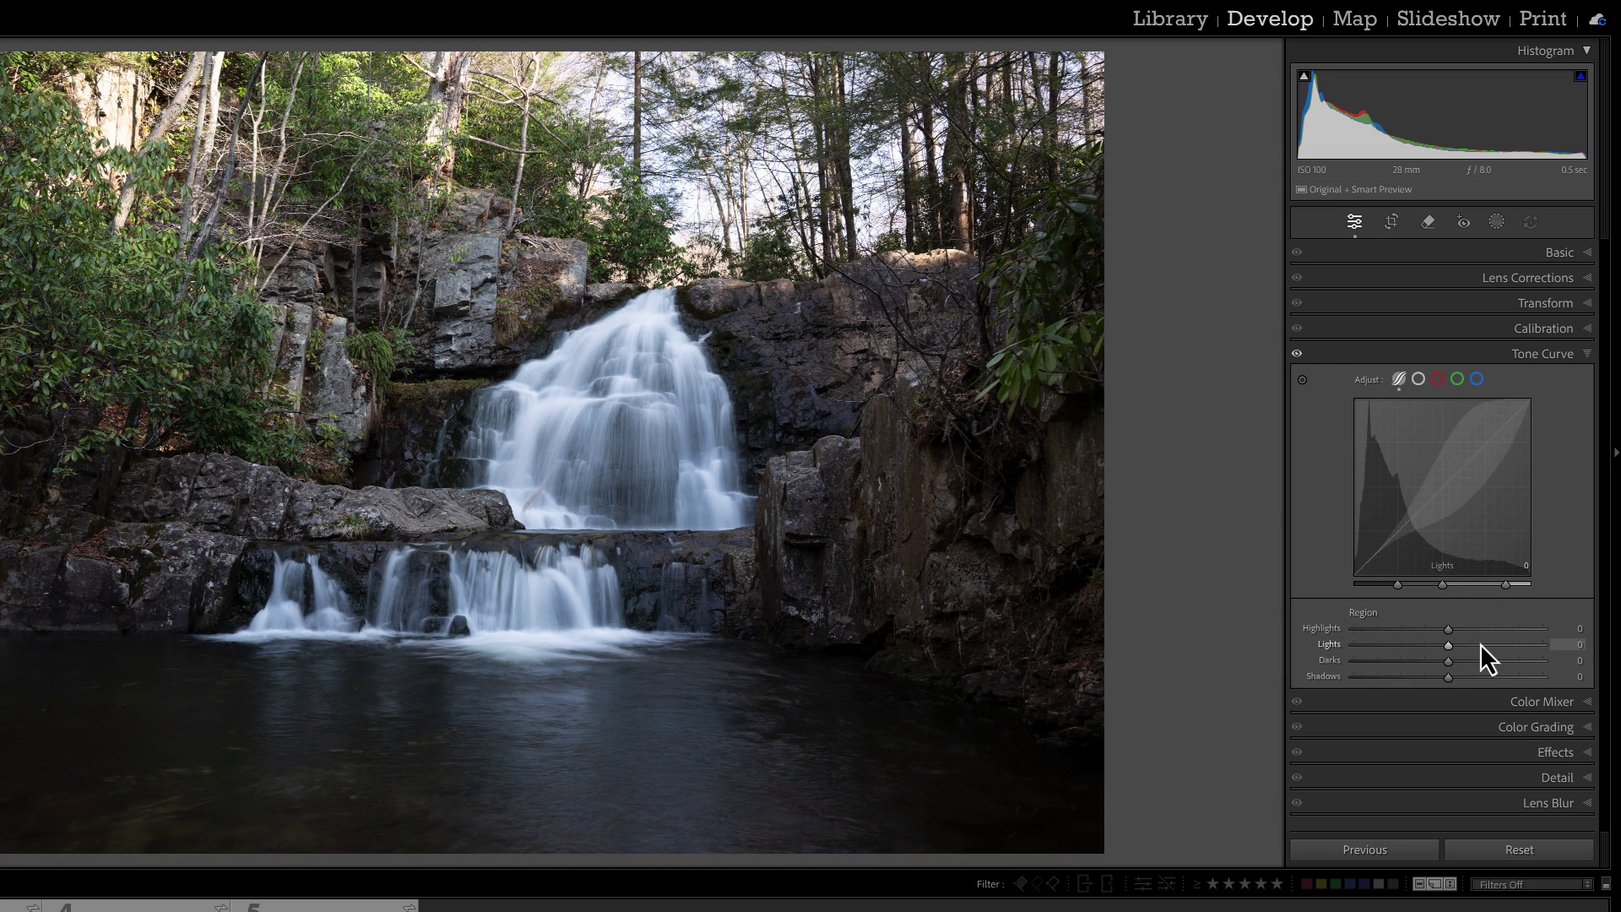
double_click(1506, 586)
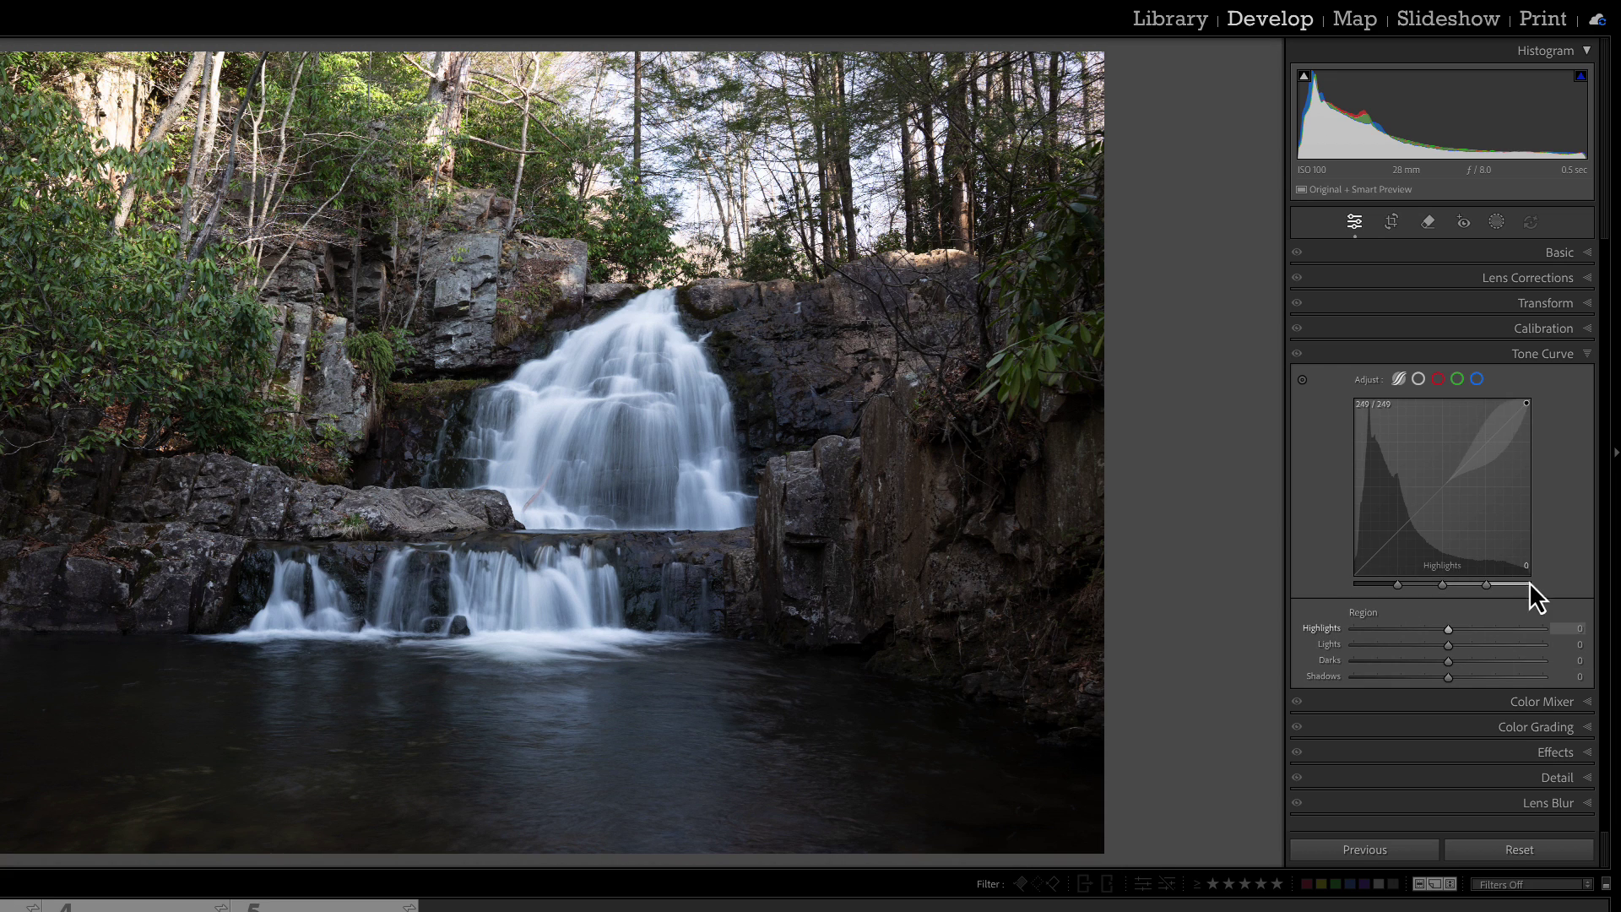
mouse_move(1437, 587)
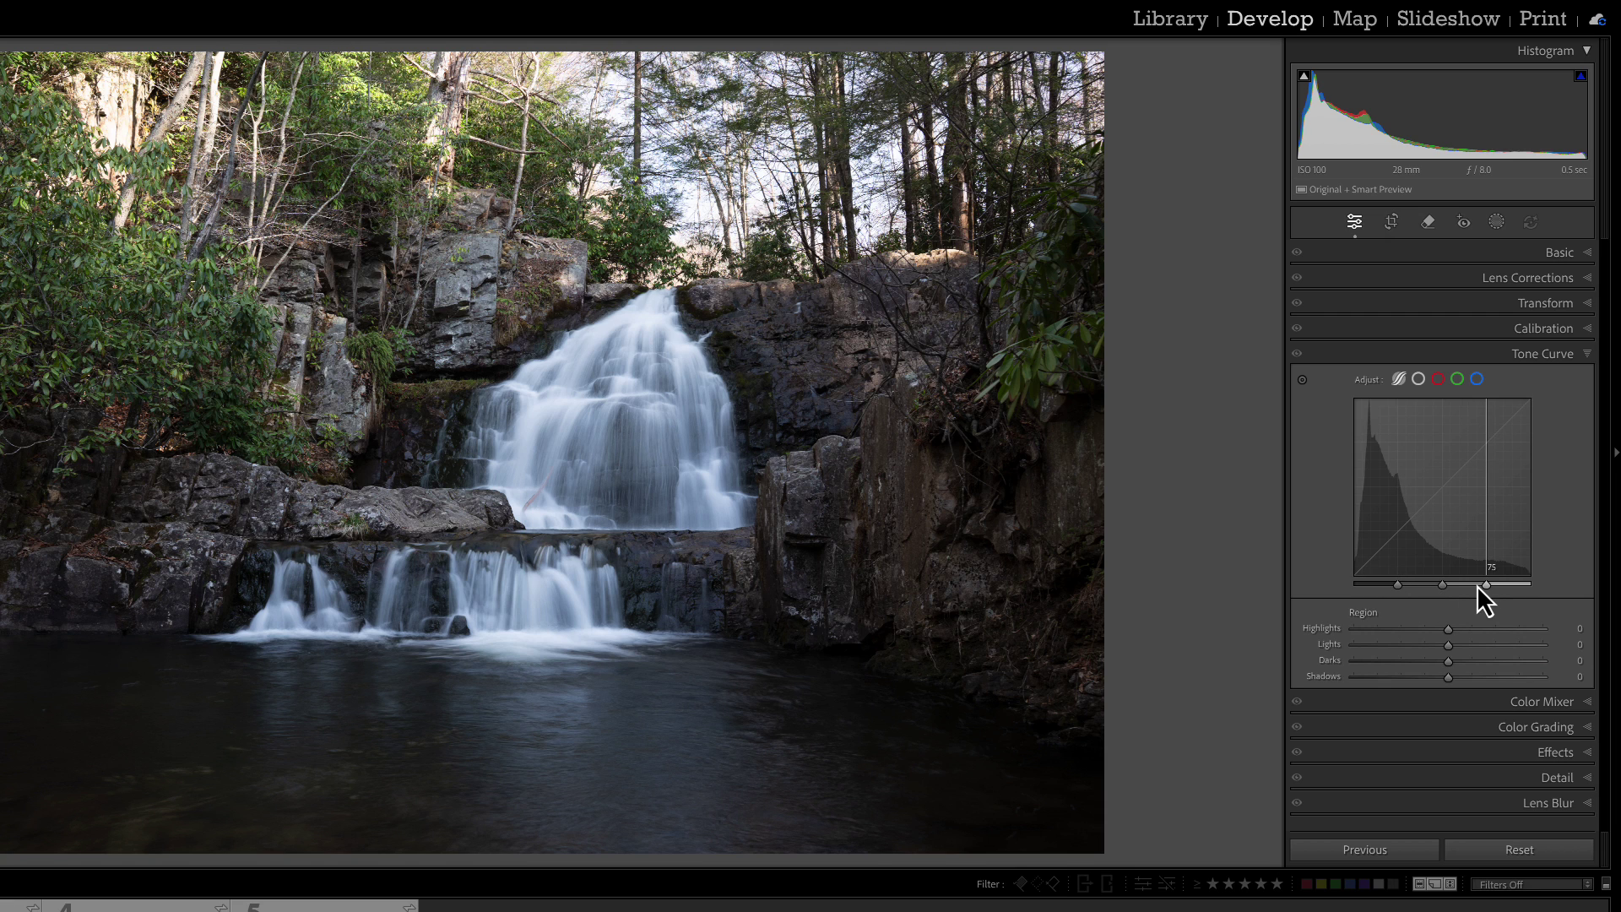
drag(1487, 588, 1443, 590)
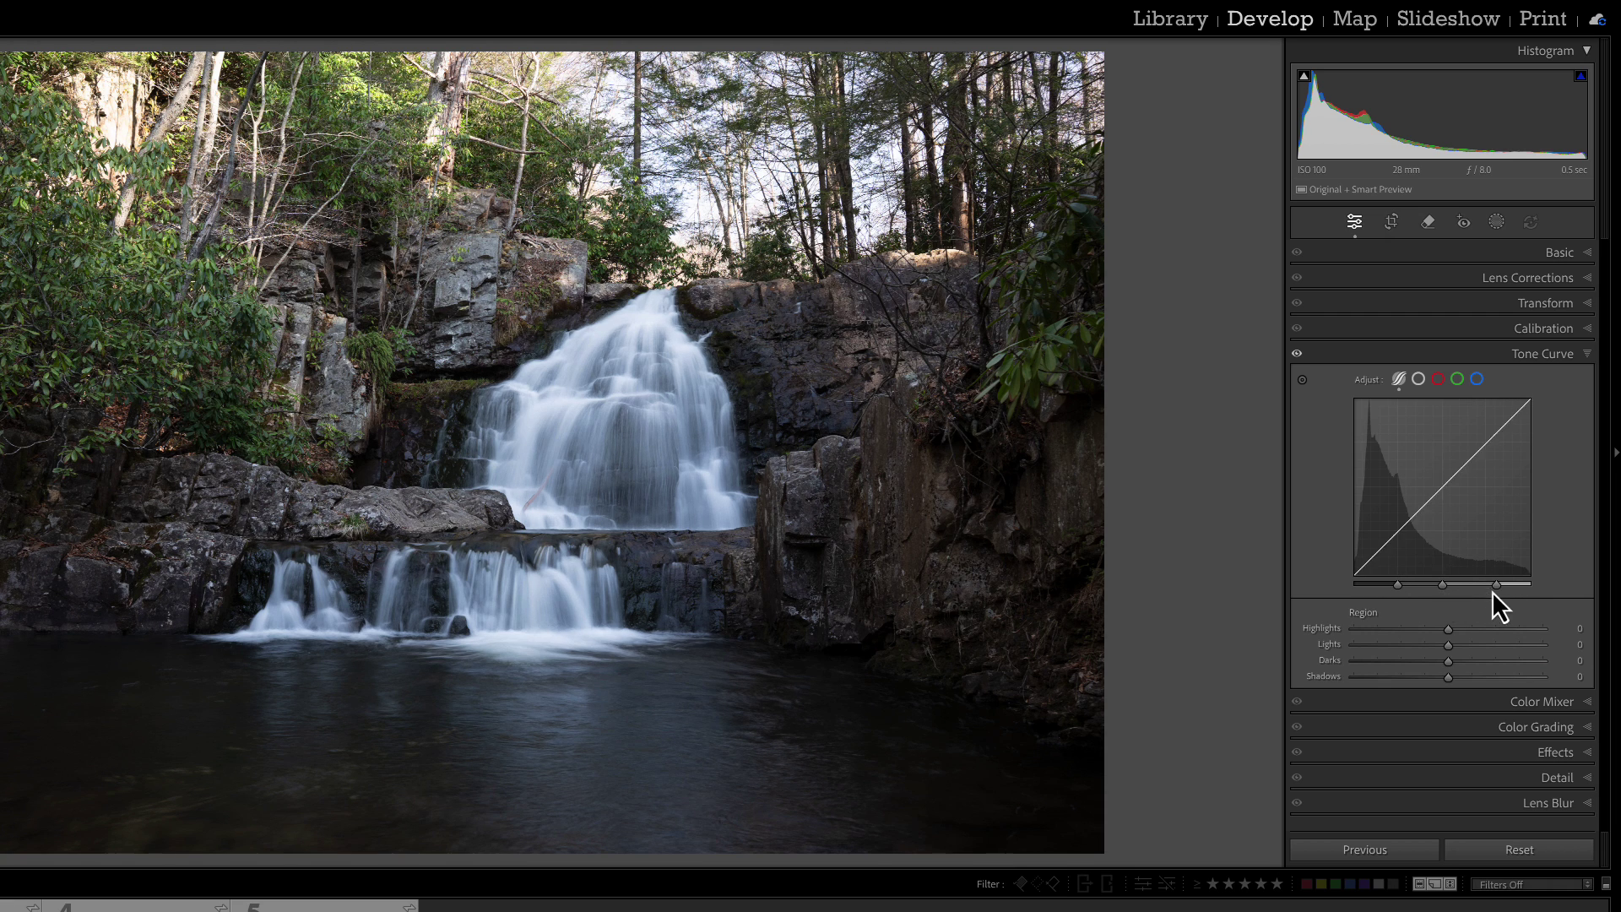
double_click(1496, 586)
Step: Darken the Lights region by dragging on the photo, then switch to the point curve
click(1299, 386)
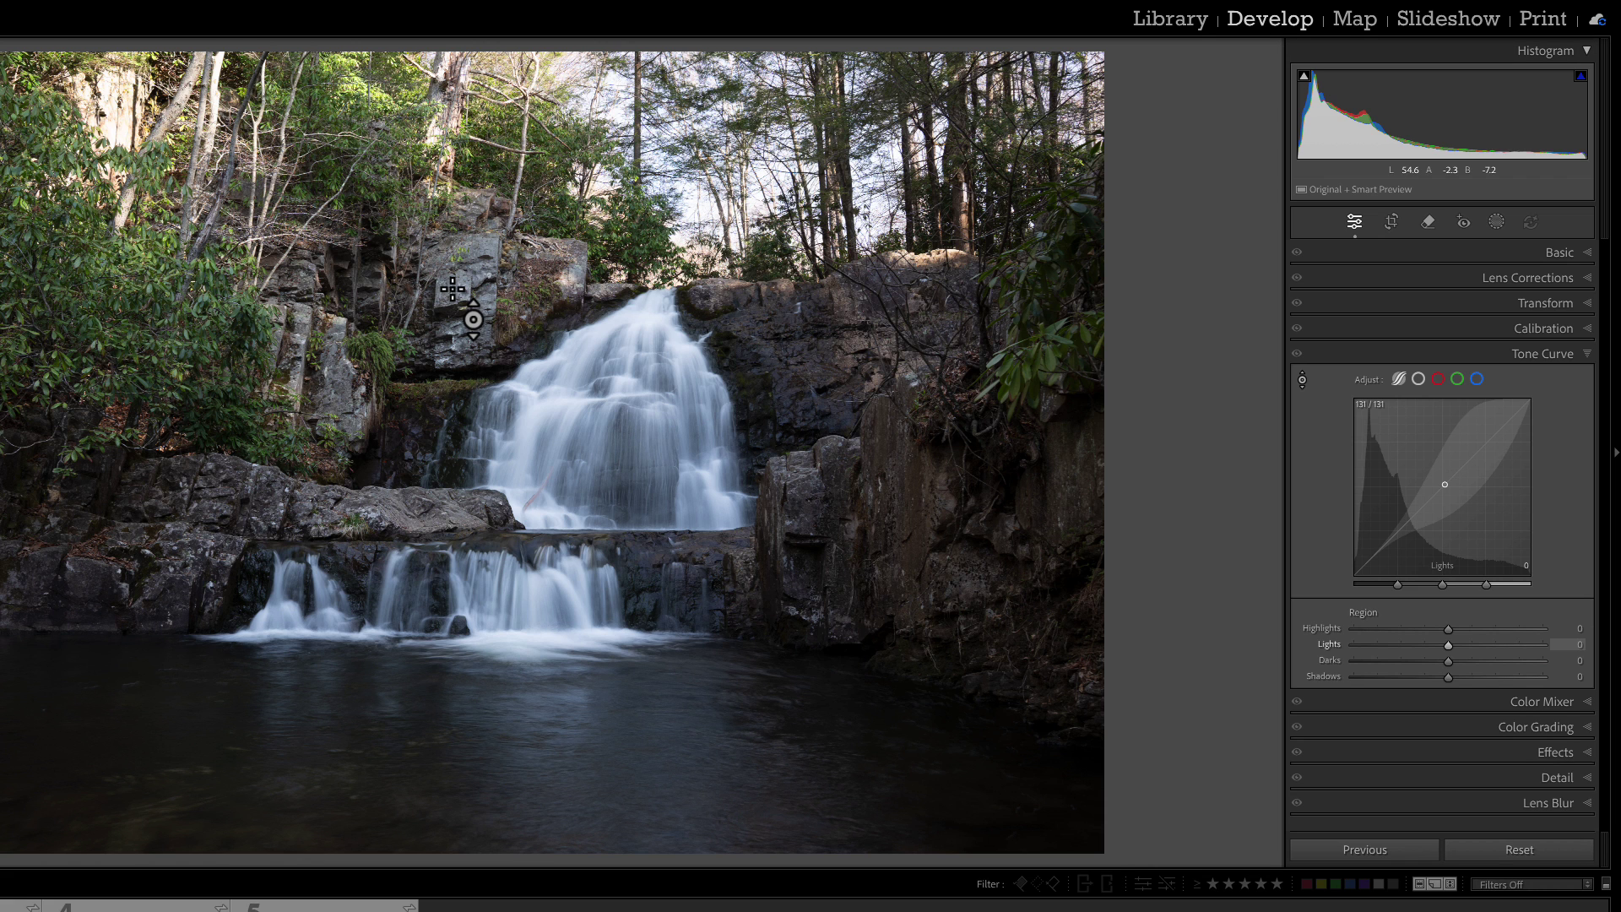
drag(473, 319, 394, 166)
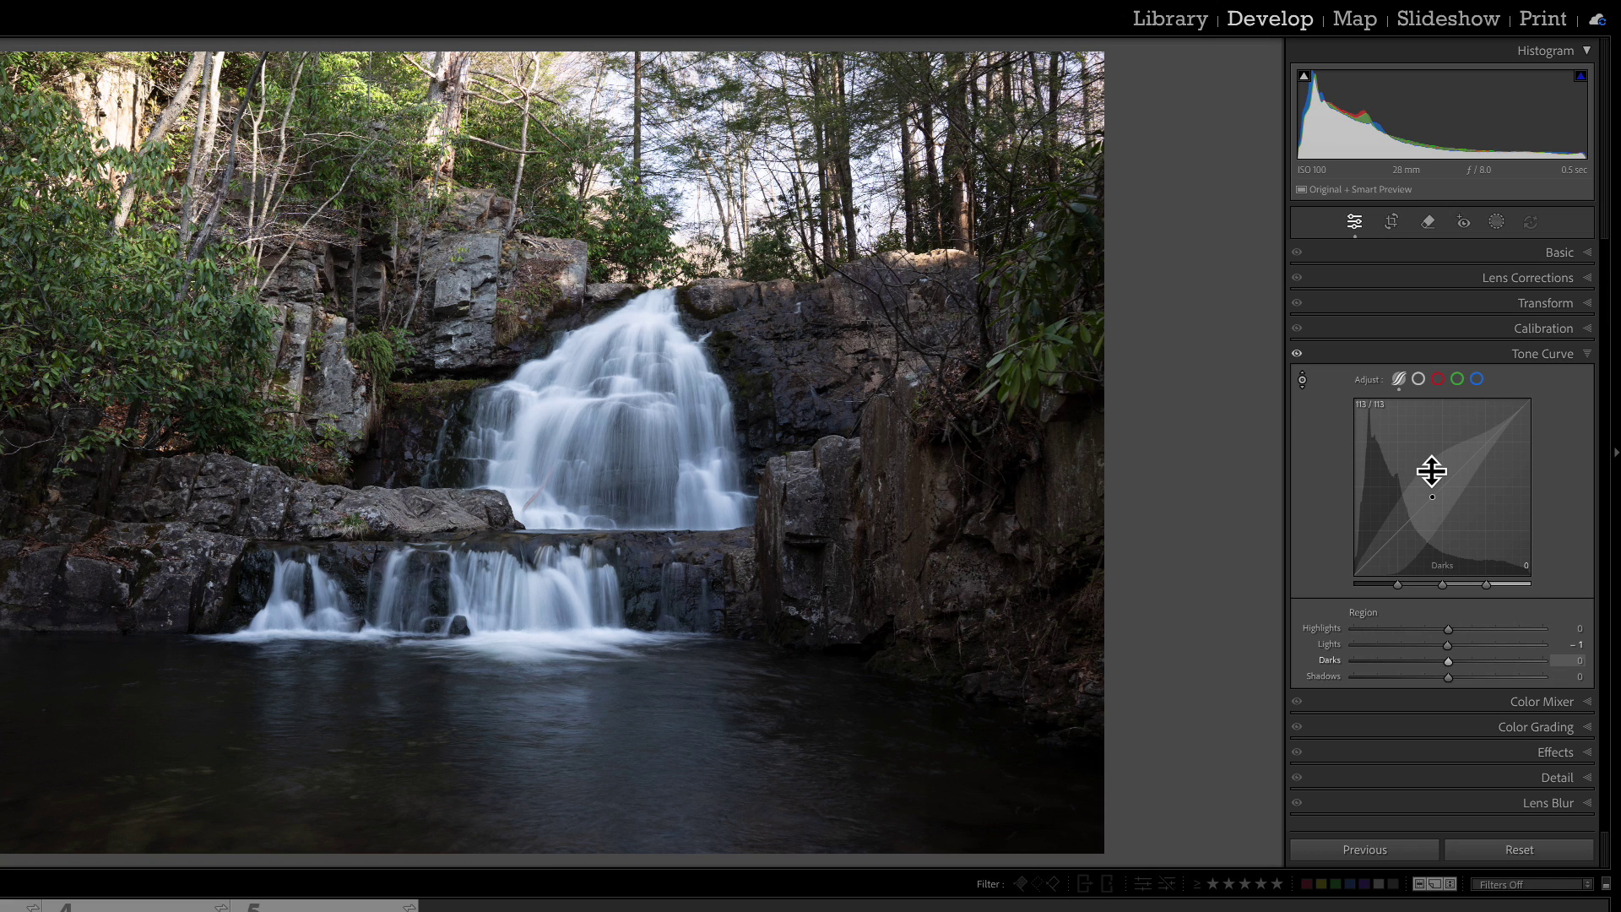
click(1417, 380)
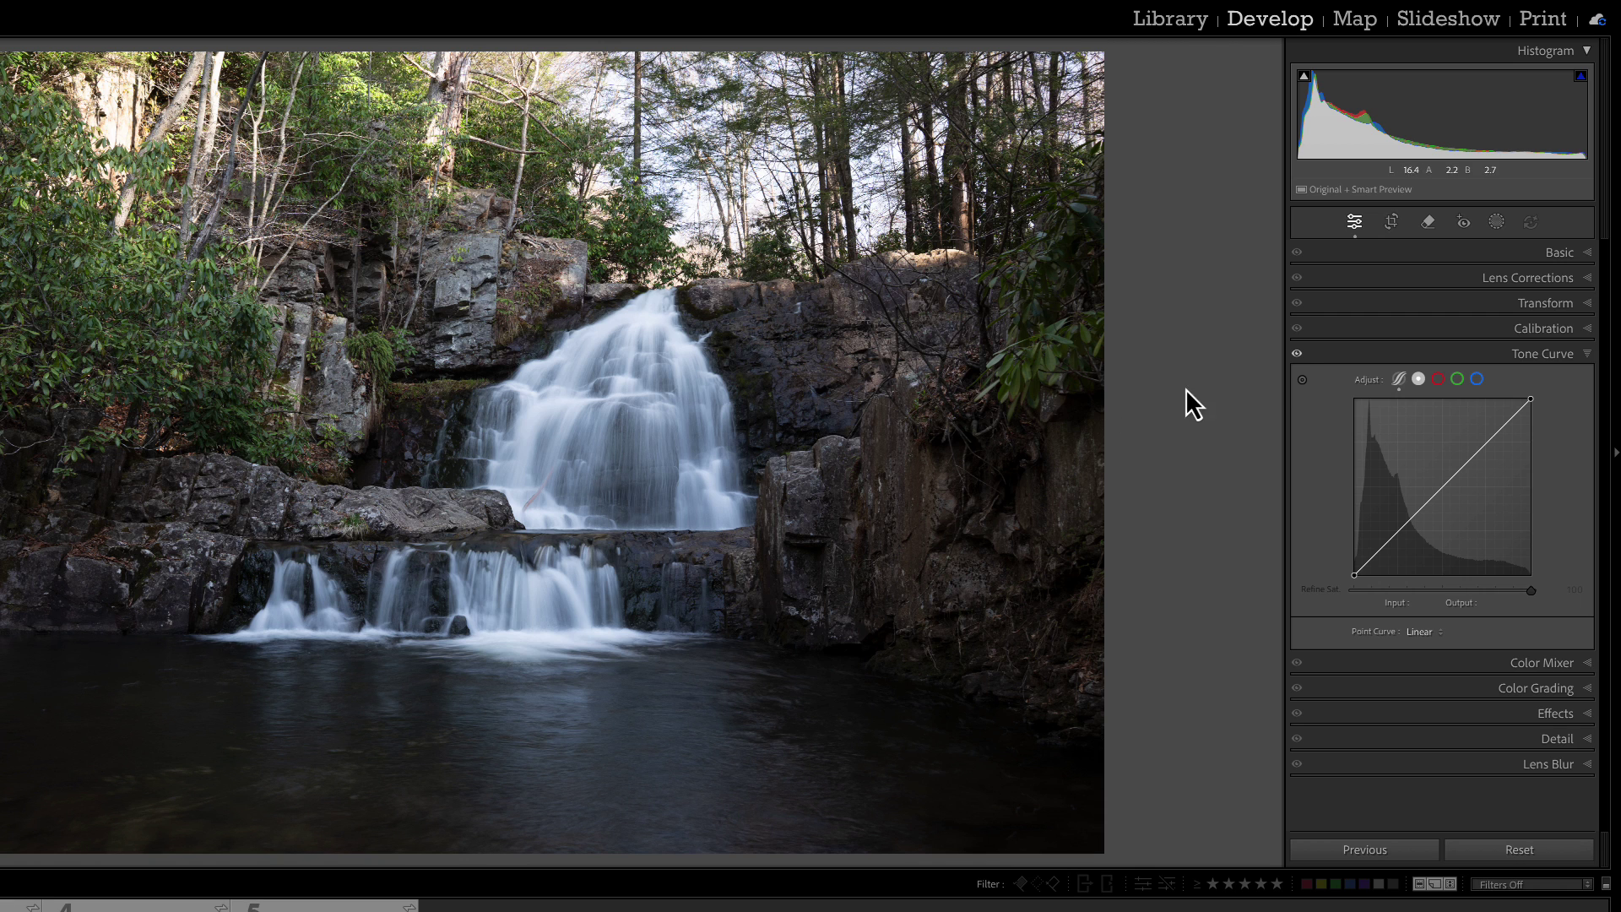
Step: Add a curve point sampled from the photo and lower the shadow point to about 90/68
click(1304, 383)
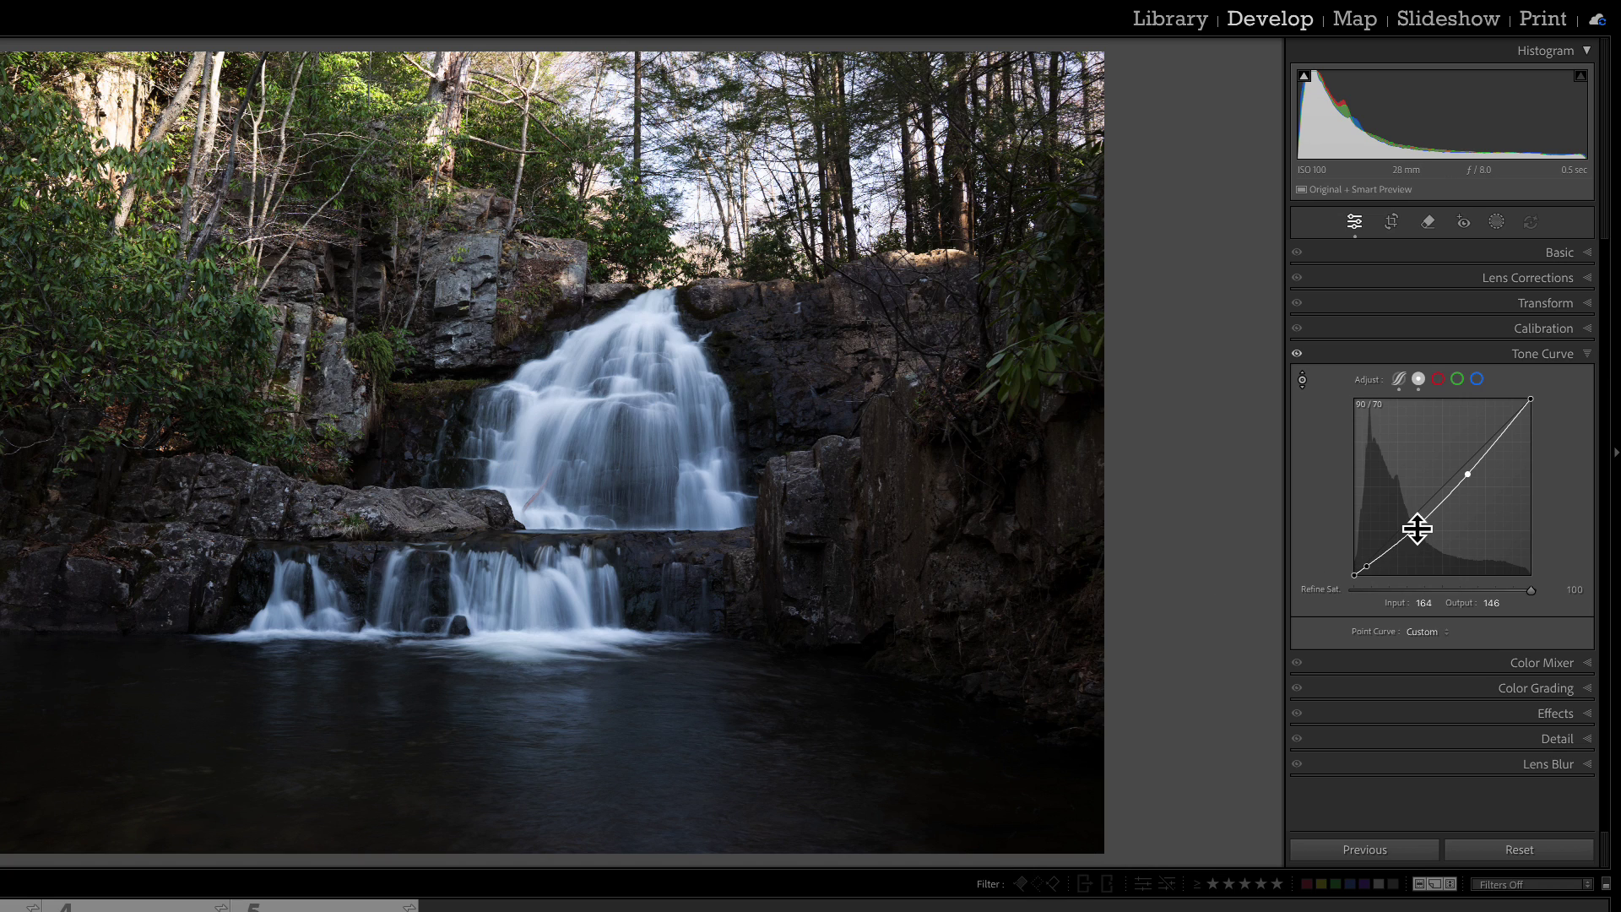
mouse_move(1417, 530)
mouse_down()
mouse_move(1412, 508)
mouse_move(1416, 529)
mouse_up()
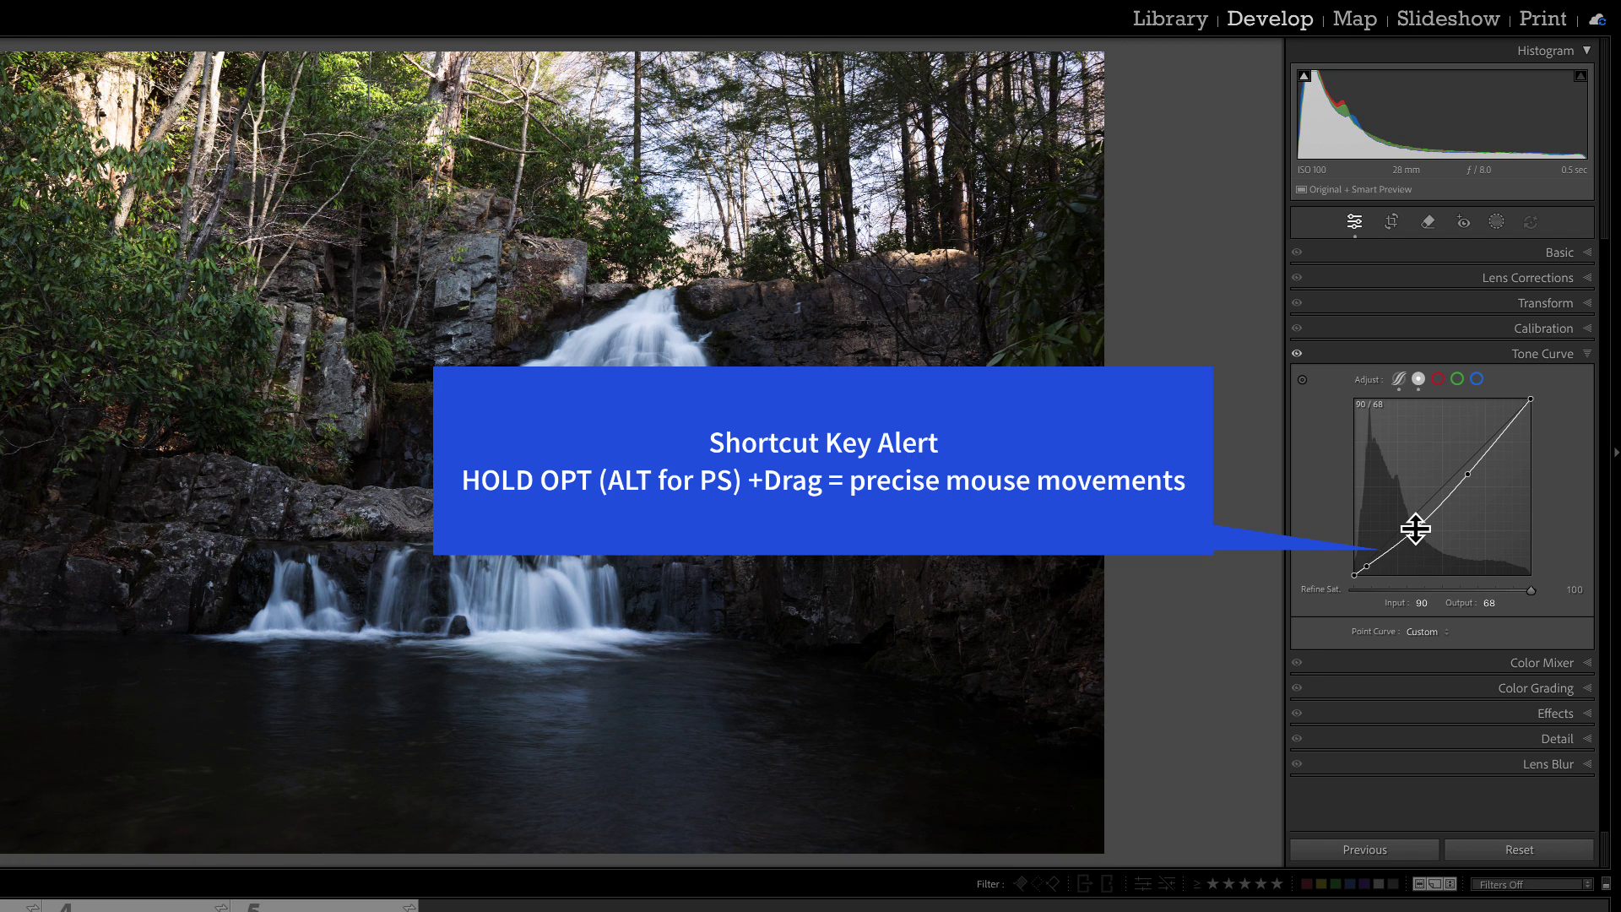
Step: Nudge the shadow point's output with arrow keys to 64, then reset the curve to Linear
key(alt)
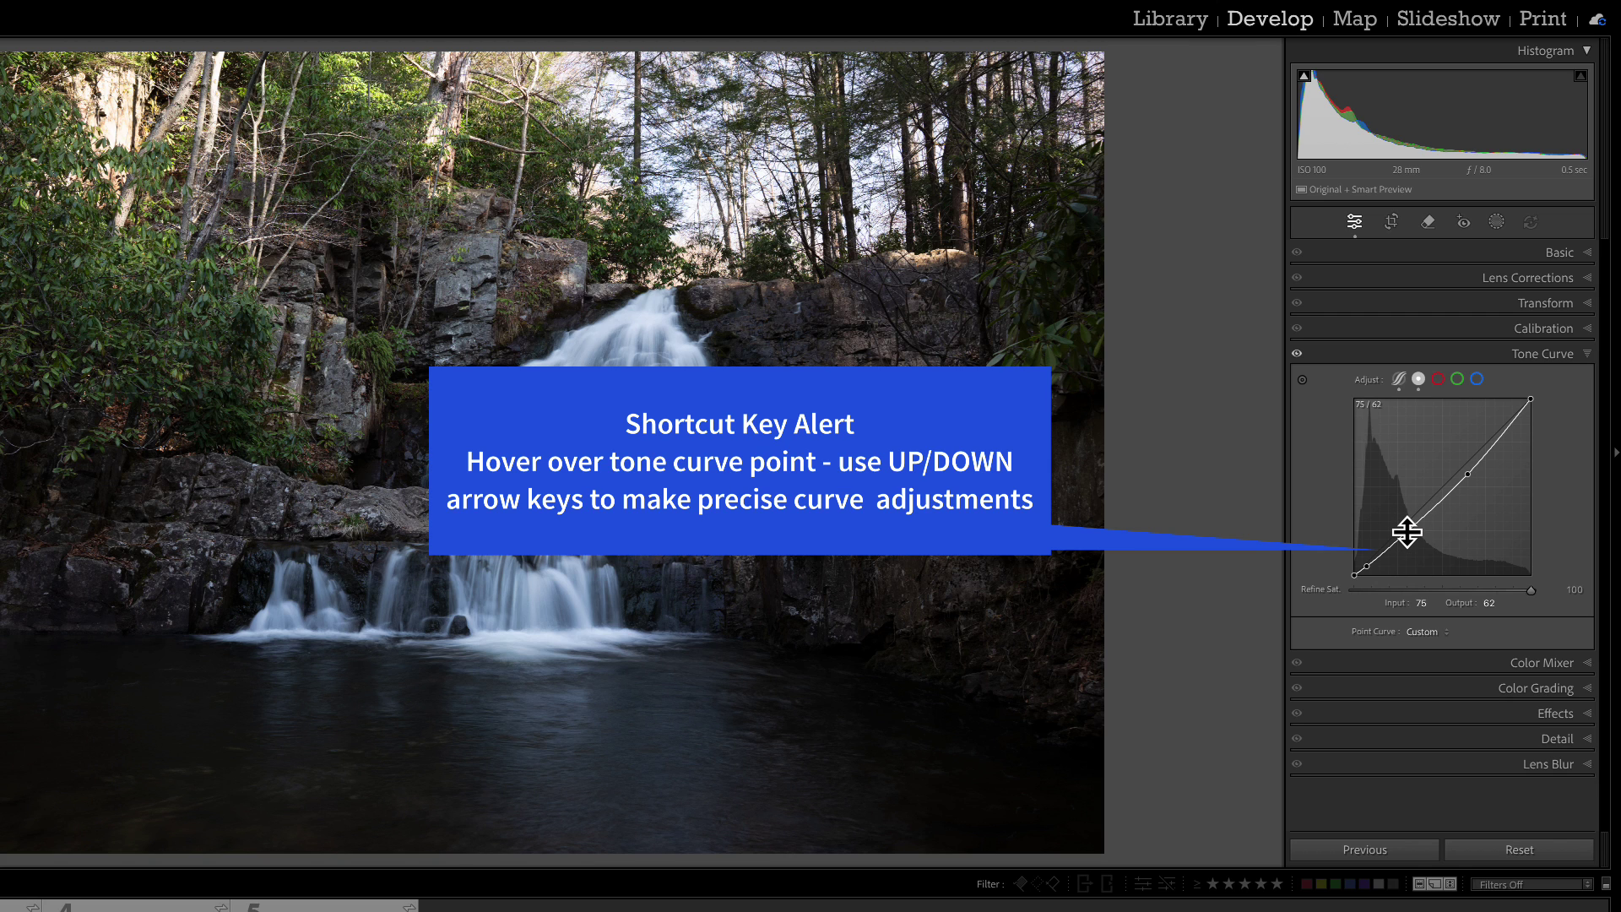
key(Down)
key(Down)
key(Down)
key(Down)
key(Down)
key(Down)
key(Down)
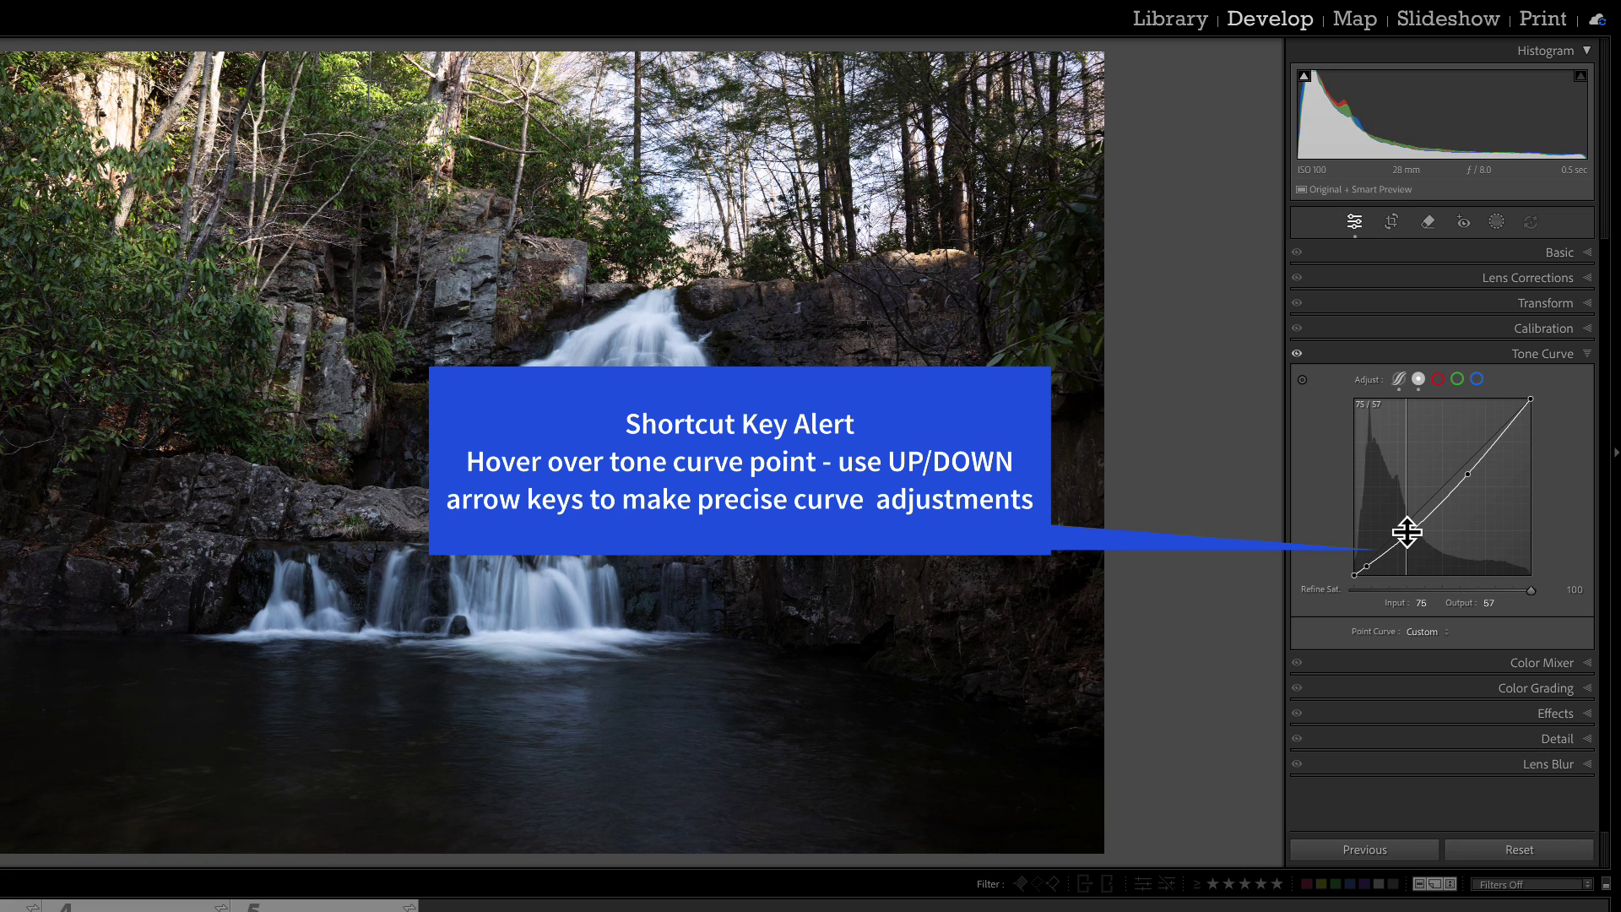
key(Up)
key(Up)
key(Up)
key(Up)
key(Up)
key(Up)
key(Up)
key(Up)
key(Up)
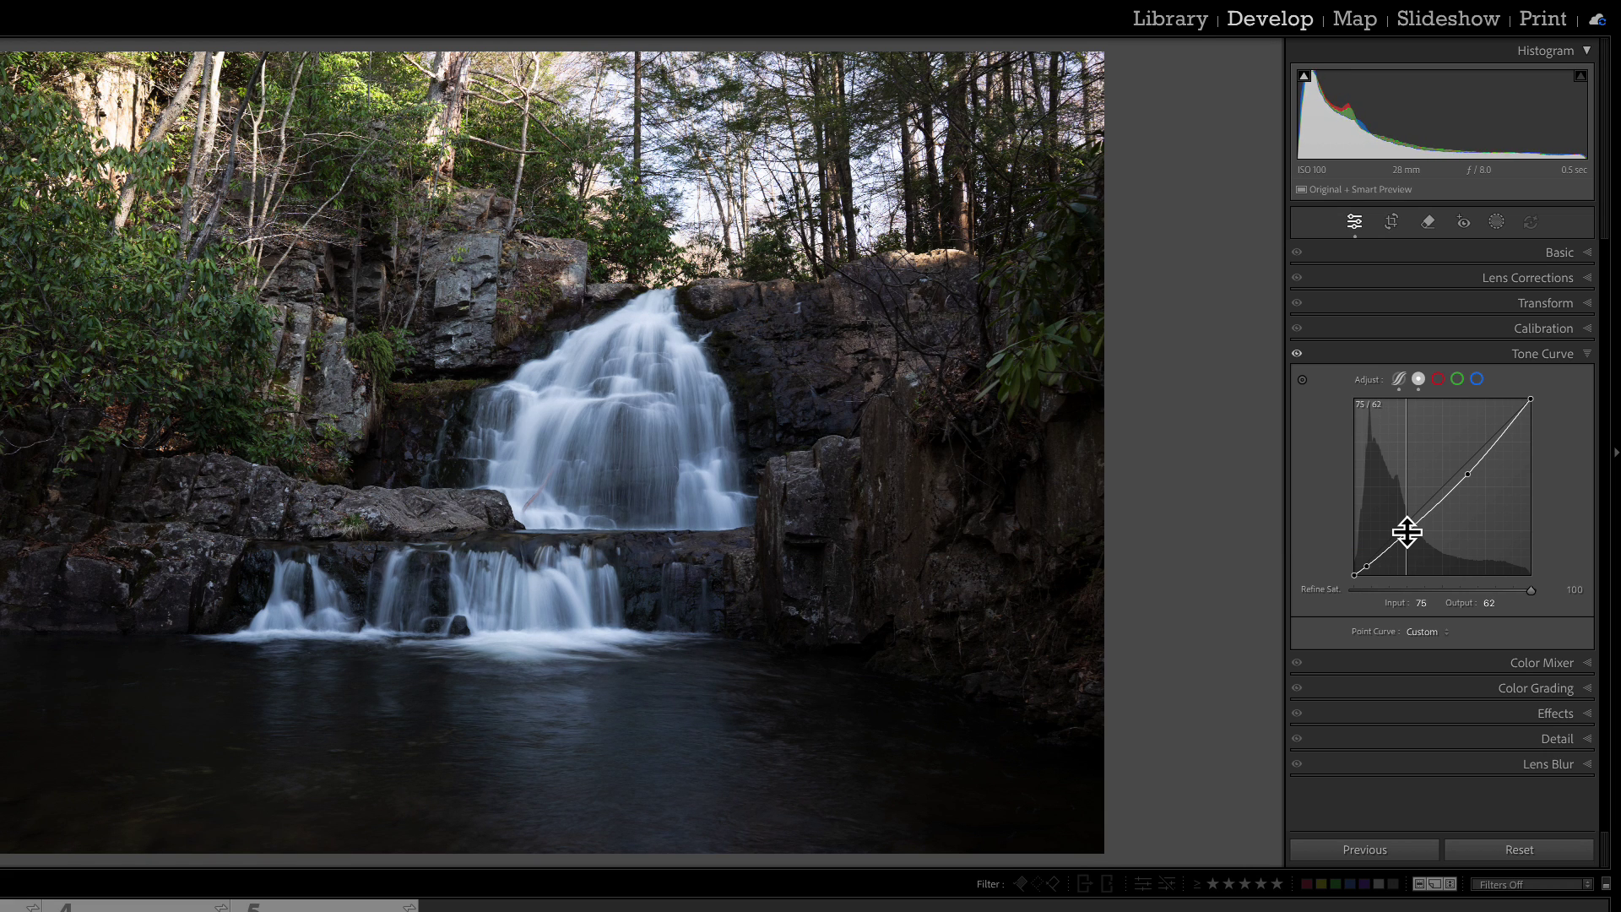
key(Down)
key(Down)
key(Down)
key(Down)
key(Down)
key(Down)
key(Down)
key(Down)
key(Down)
key(Down)
key(Up)
key(Up)
key(Up)
key(Up)
key(Up)
key(Up)
key(Up)
key(Up)
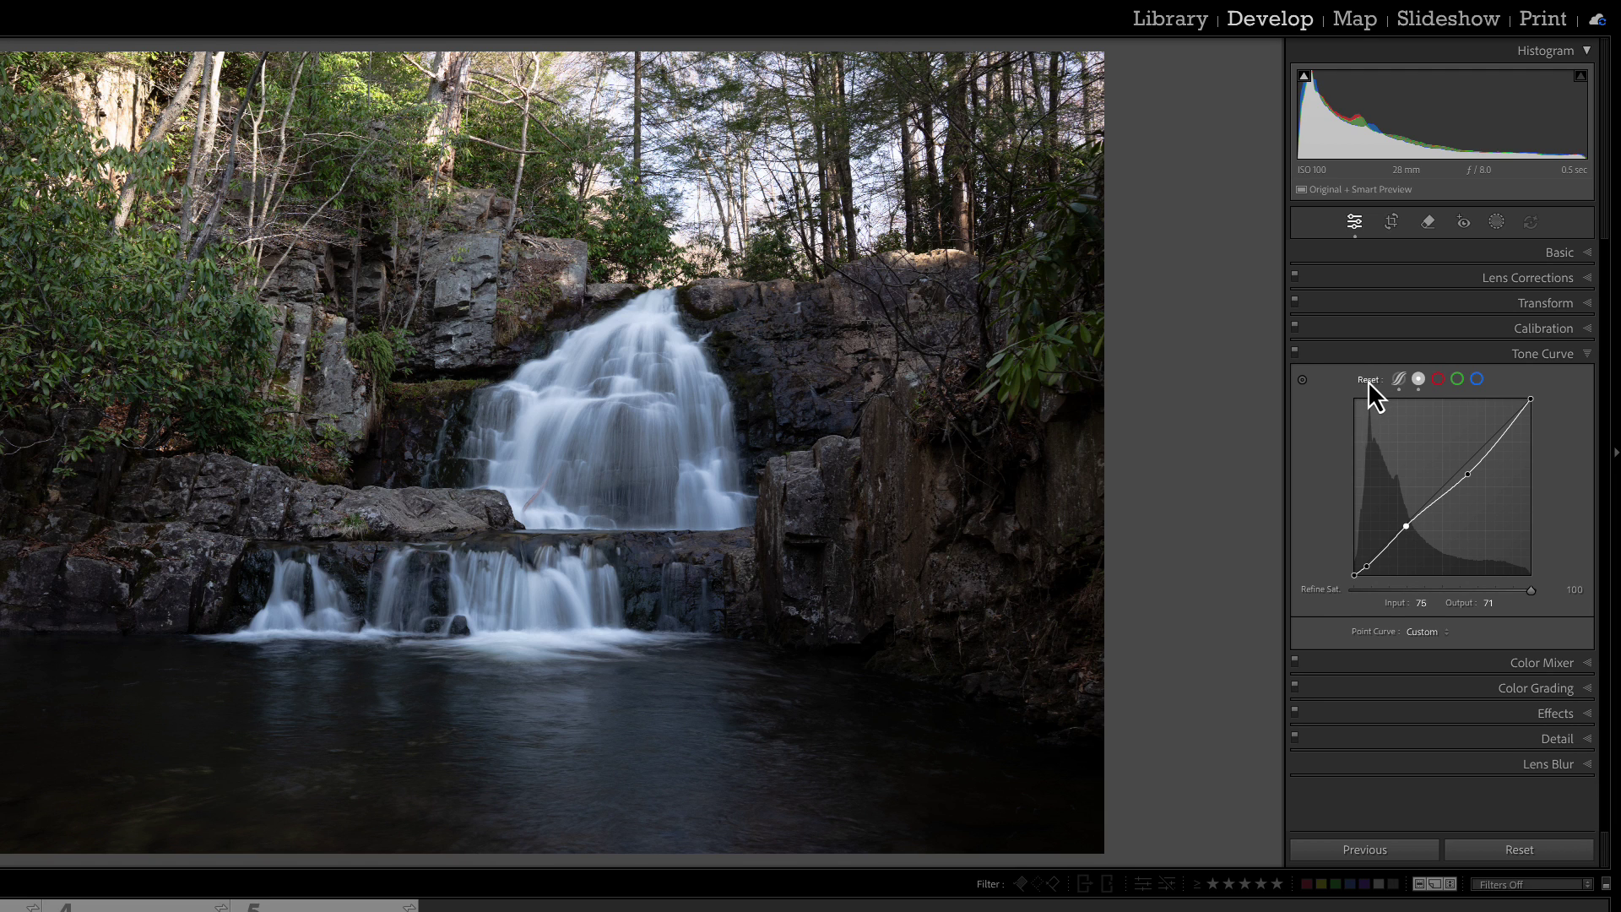
alt+click(1368, 382)
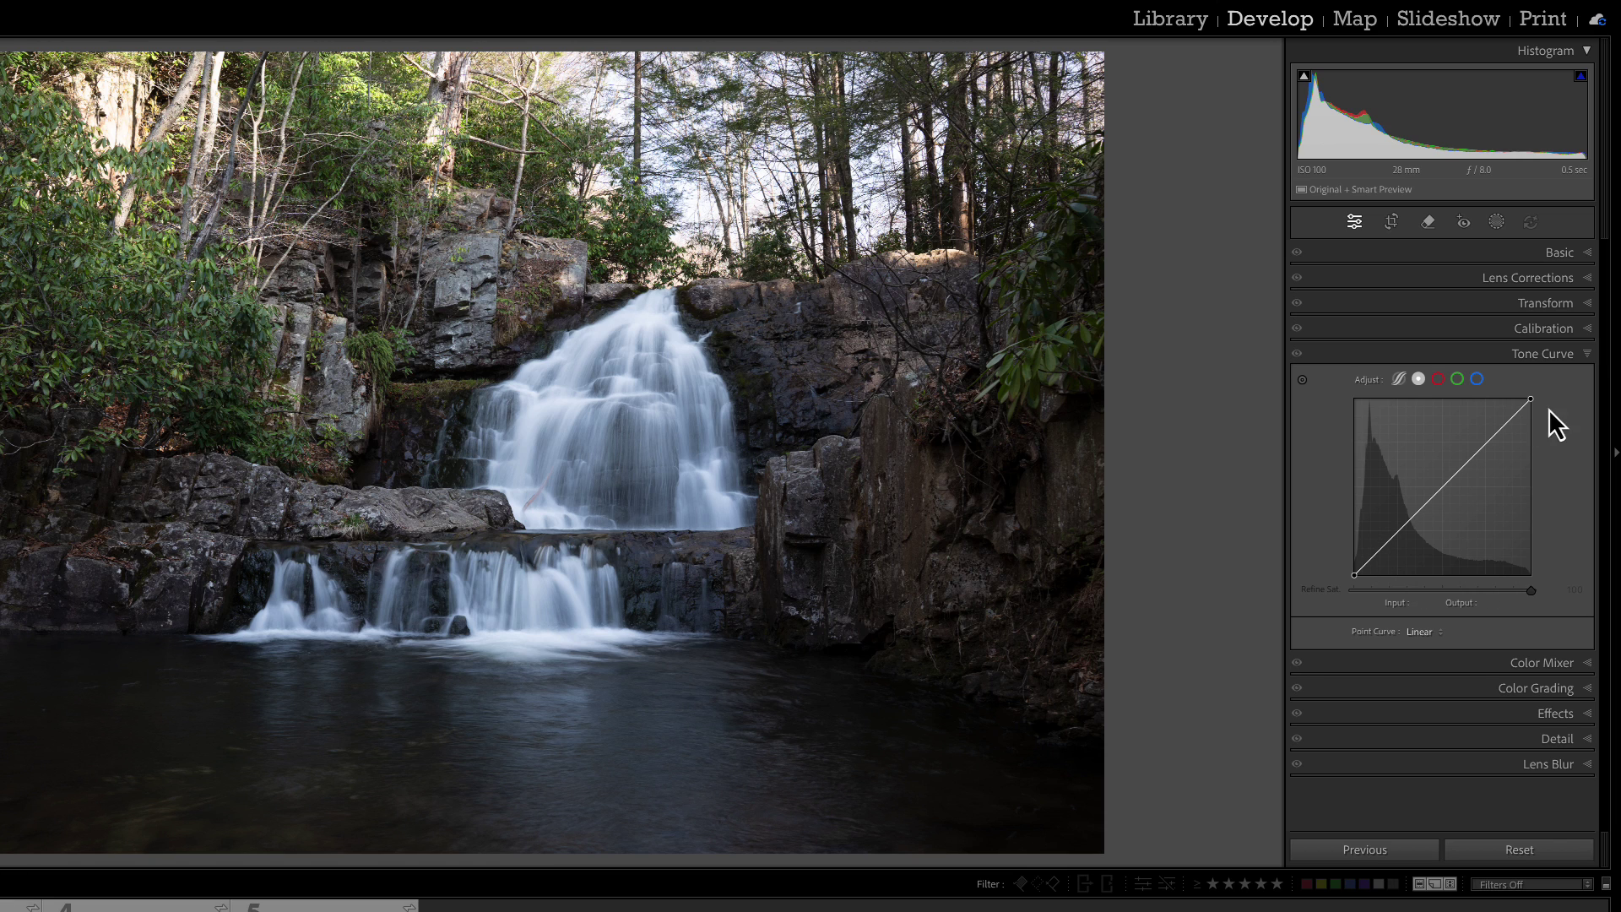
click(1376, 554)
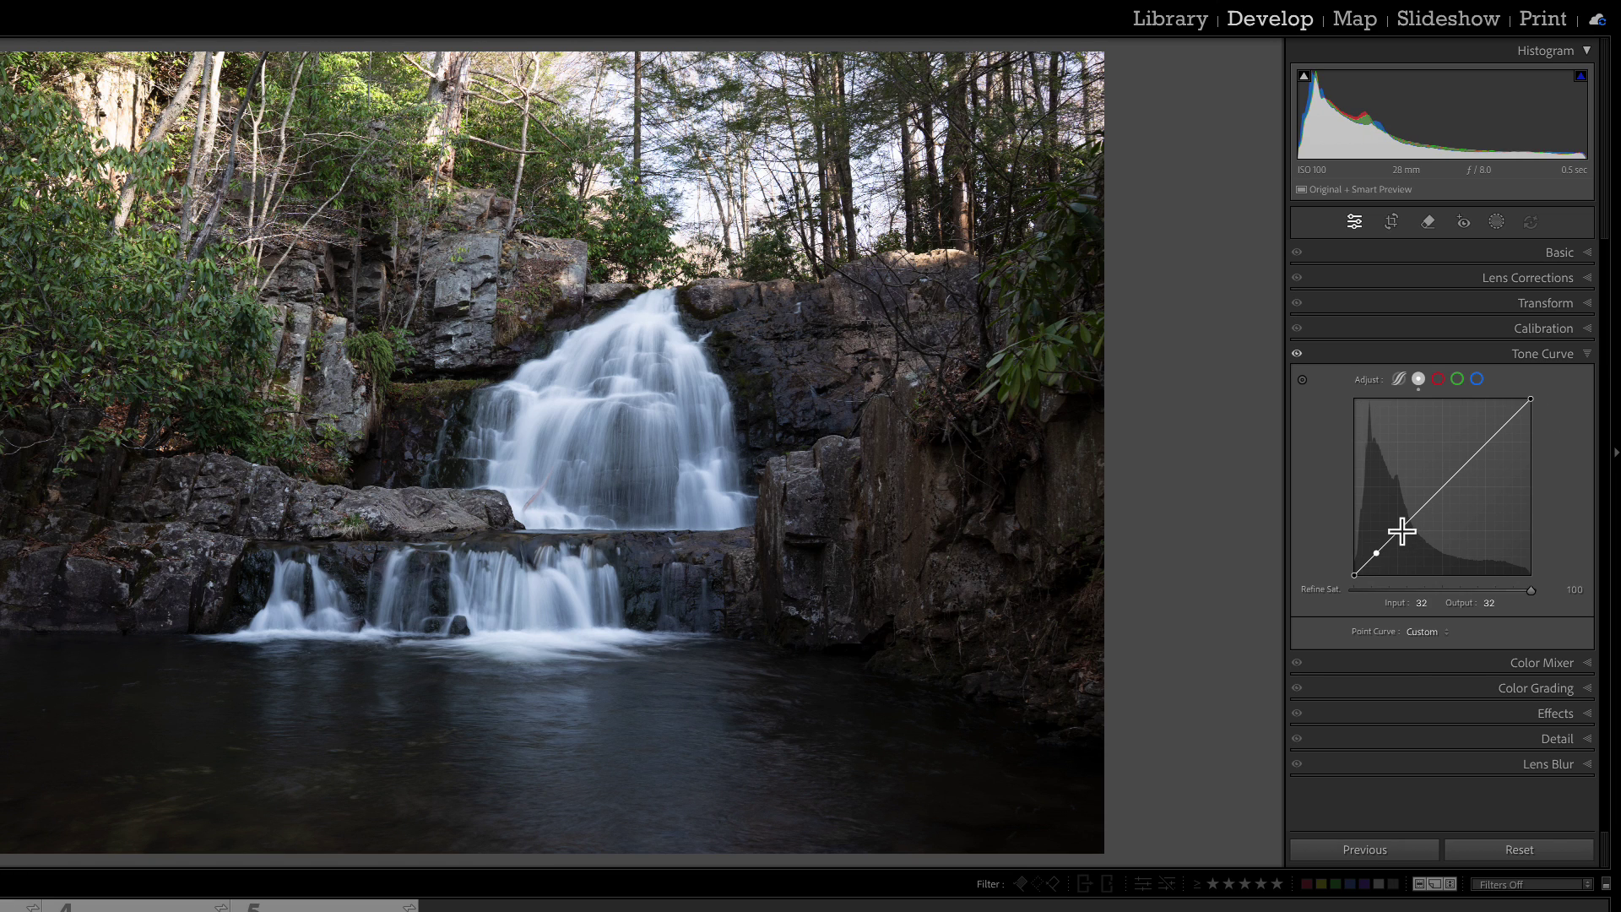
drag(1401, 527, 1403, 531)
click(1427, 508)
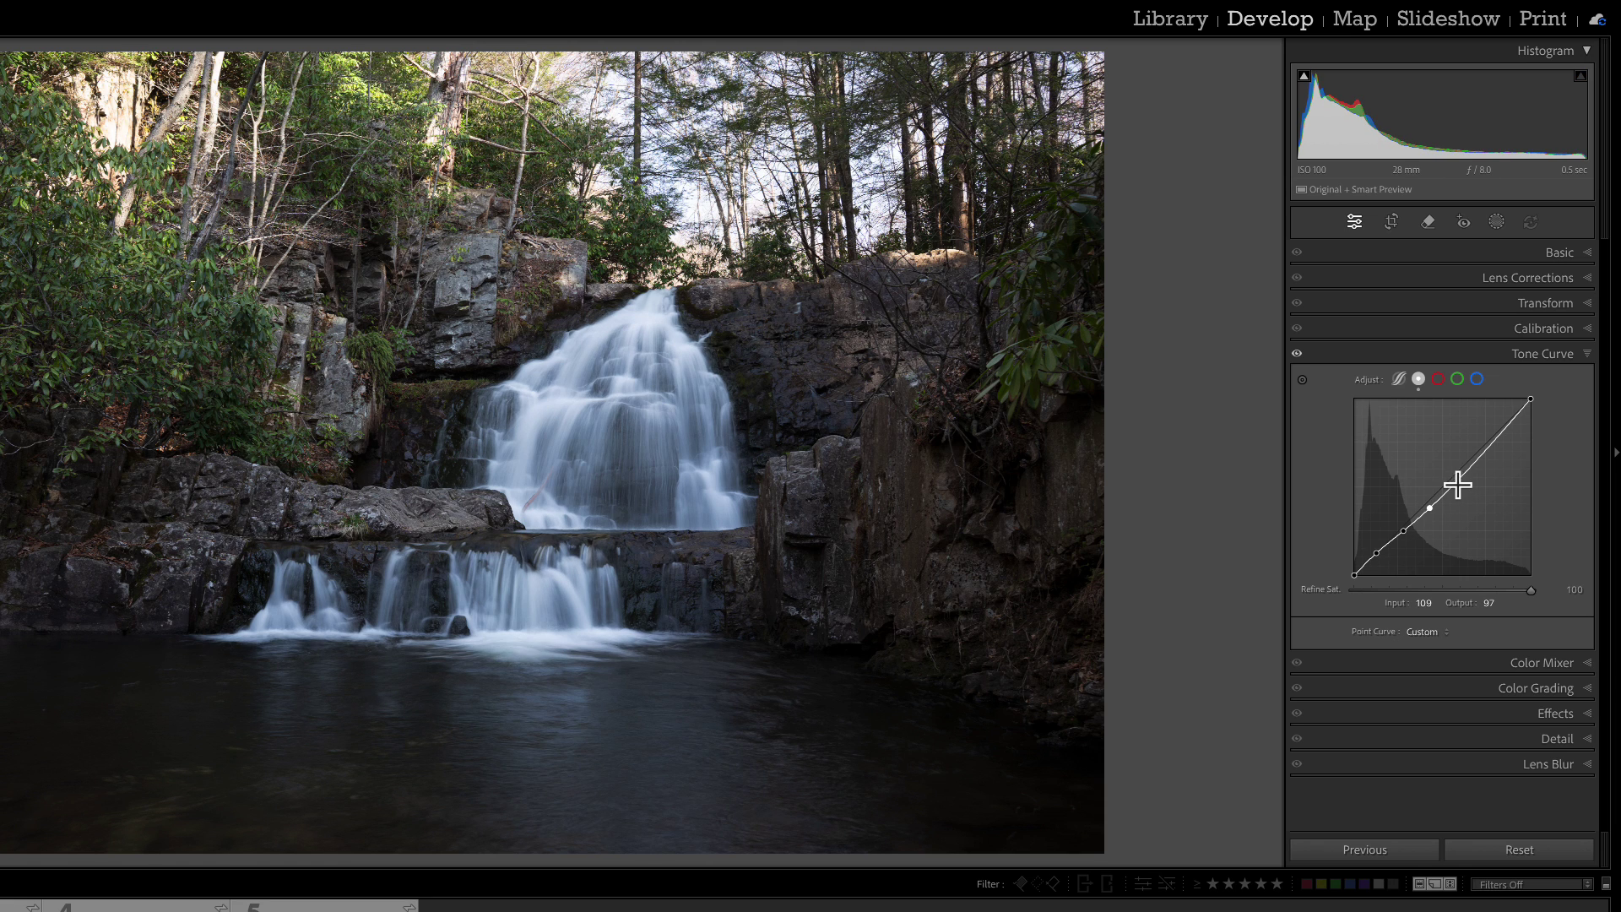
click(1455, 481)
click(1482, 455)
click(1511, 425)
alt+click(1366, 383)
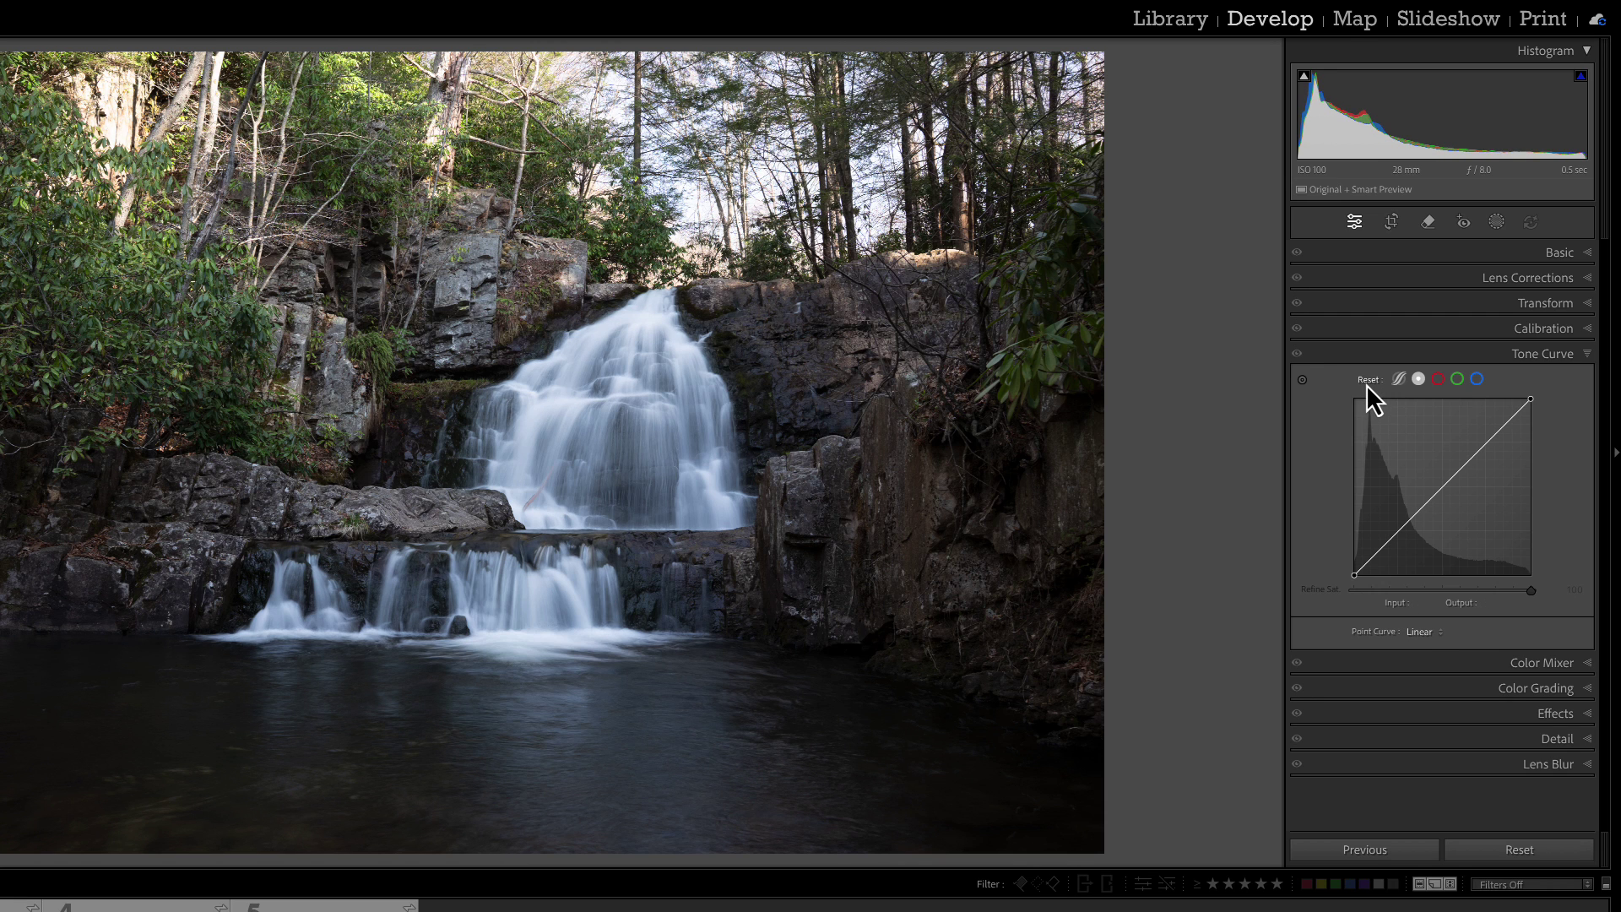
Step: Add a lower-midtone point to the waterfall's curve, raise it, then delete it
click(1410, 518)
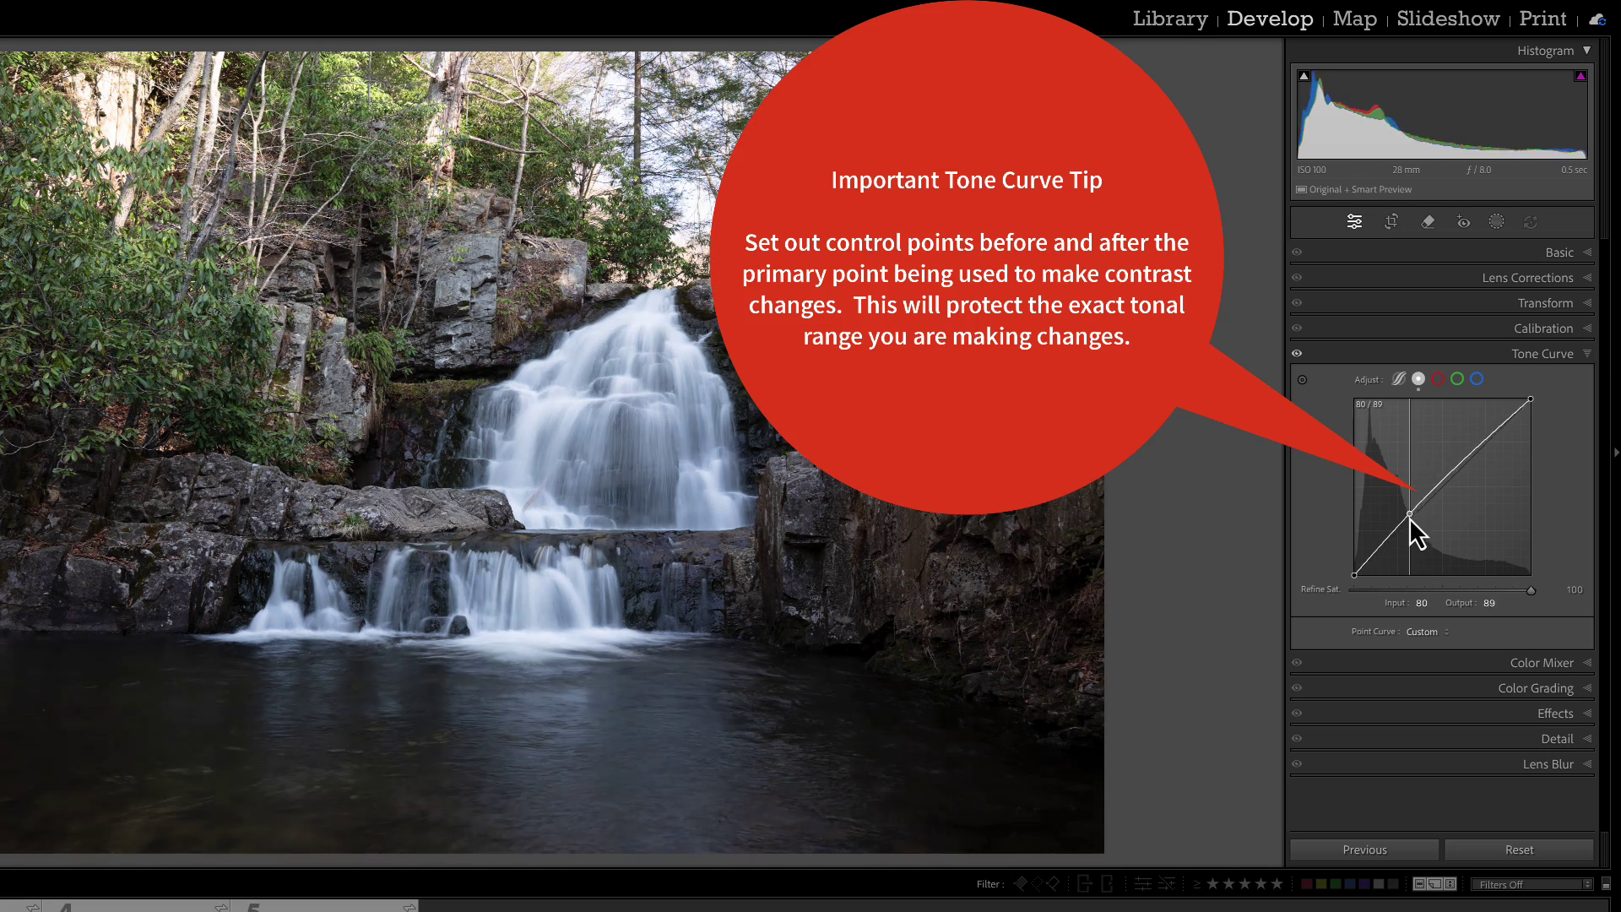
drag(1406, 515, 1405, 508)
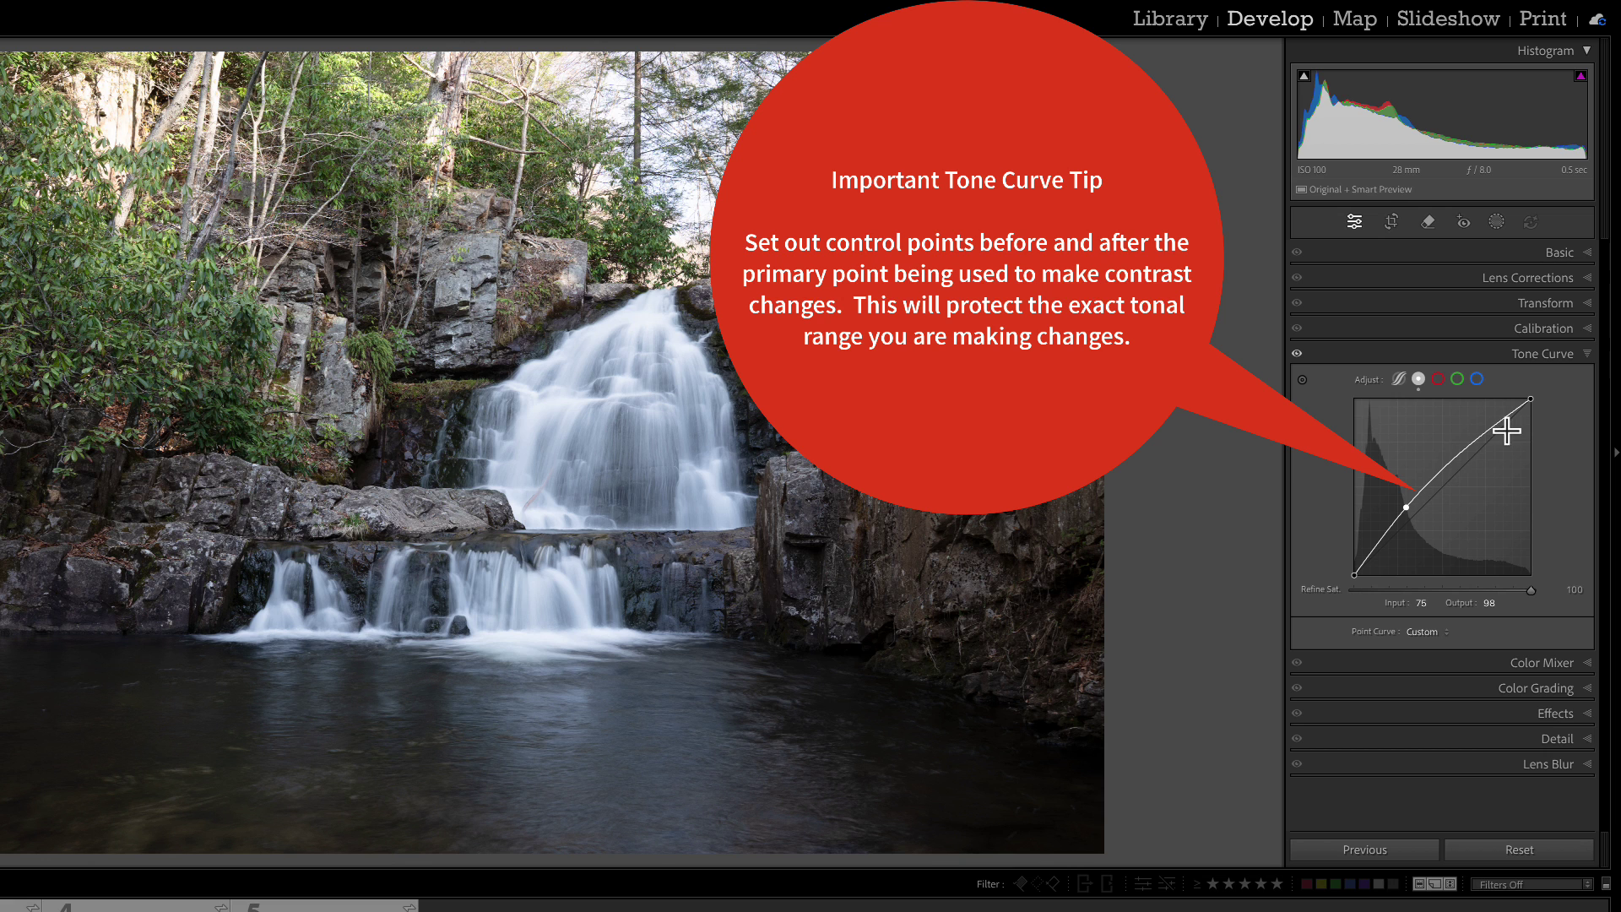
double_click(1406, 509)
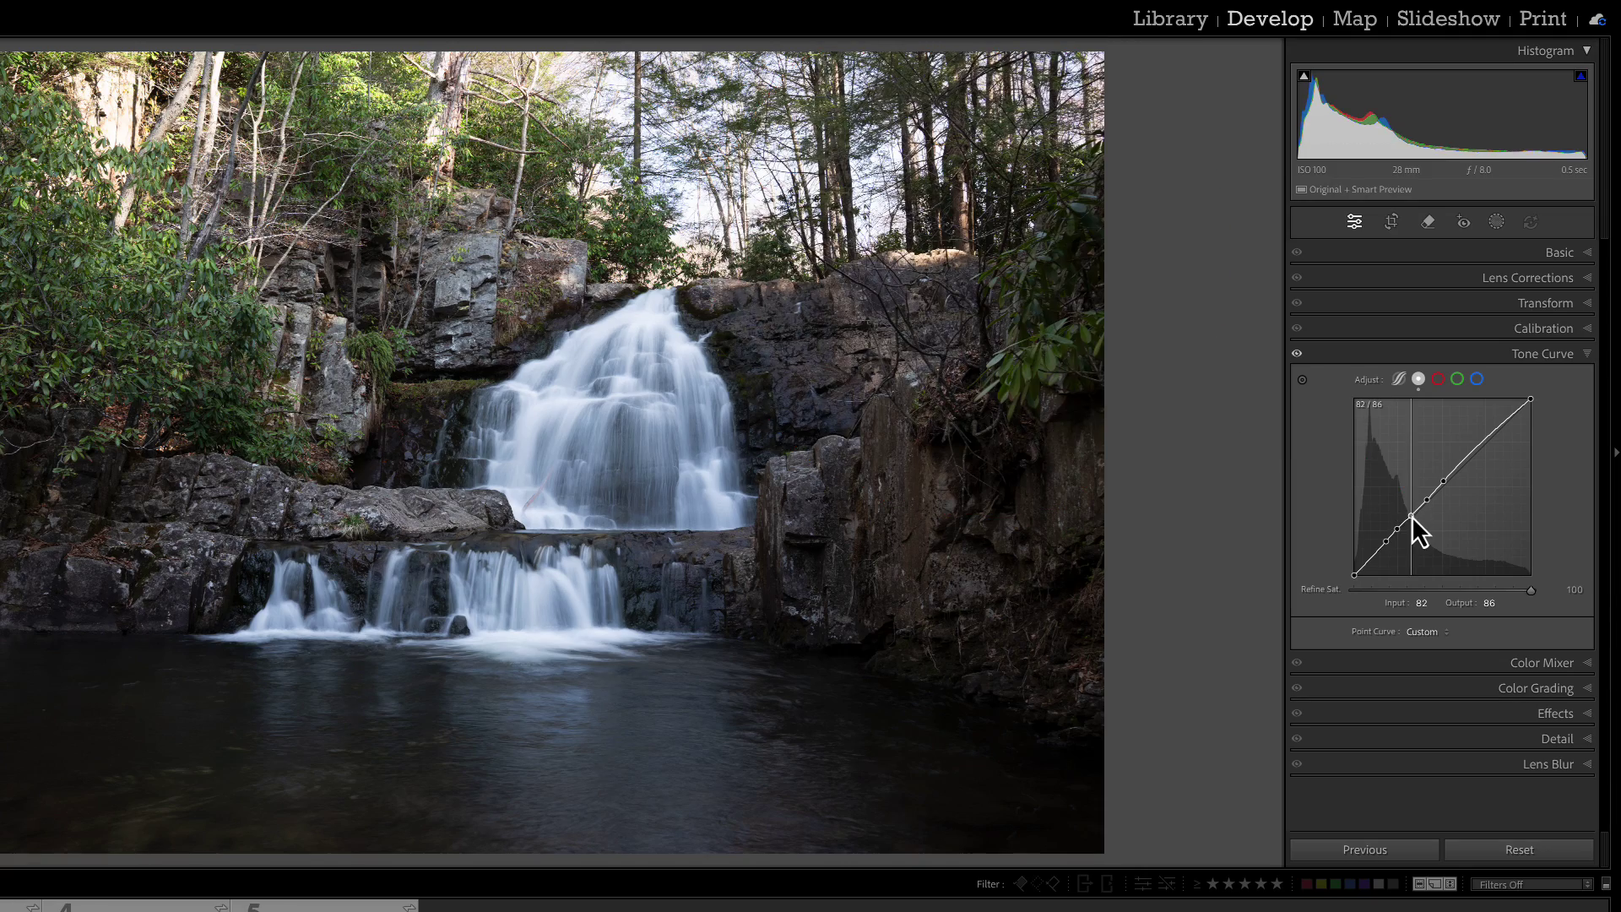
Step: Nudge the lower point and add anchor points above the midtones and in the highlights
mouse_move(1411, 517)
mouse_down()
mouse_move(1401, 506)
mouse_move(1410, 516)
mouse_up()
click(1457, 465)
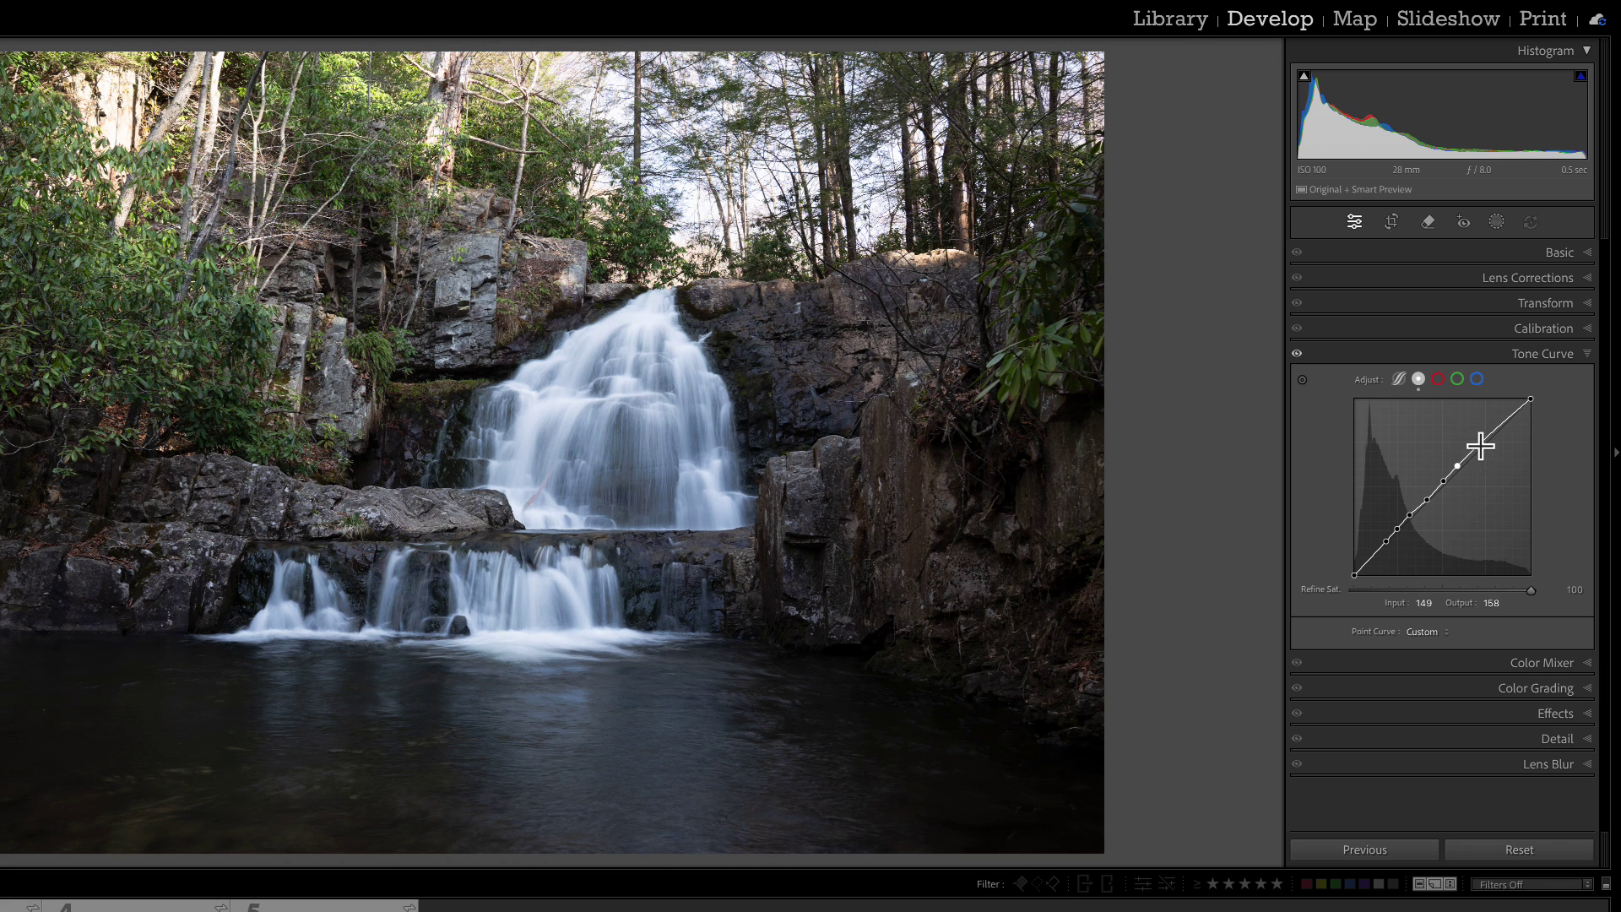
click(1480, 444)
Step: Delete the top anchor, add one at 185/185, and nudge the points so 118 maps to 122
double_click(1479, 446)
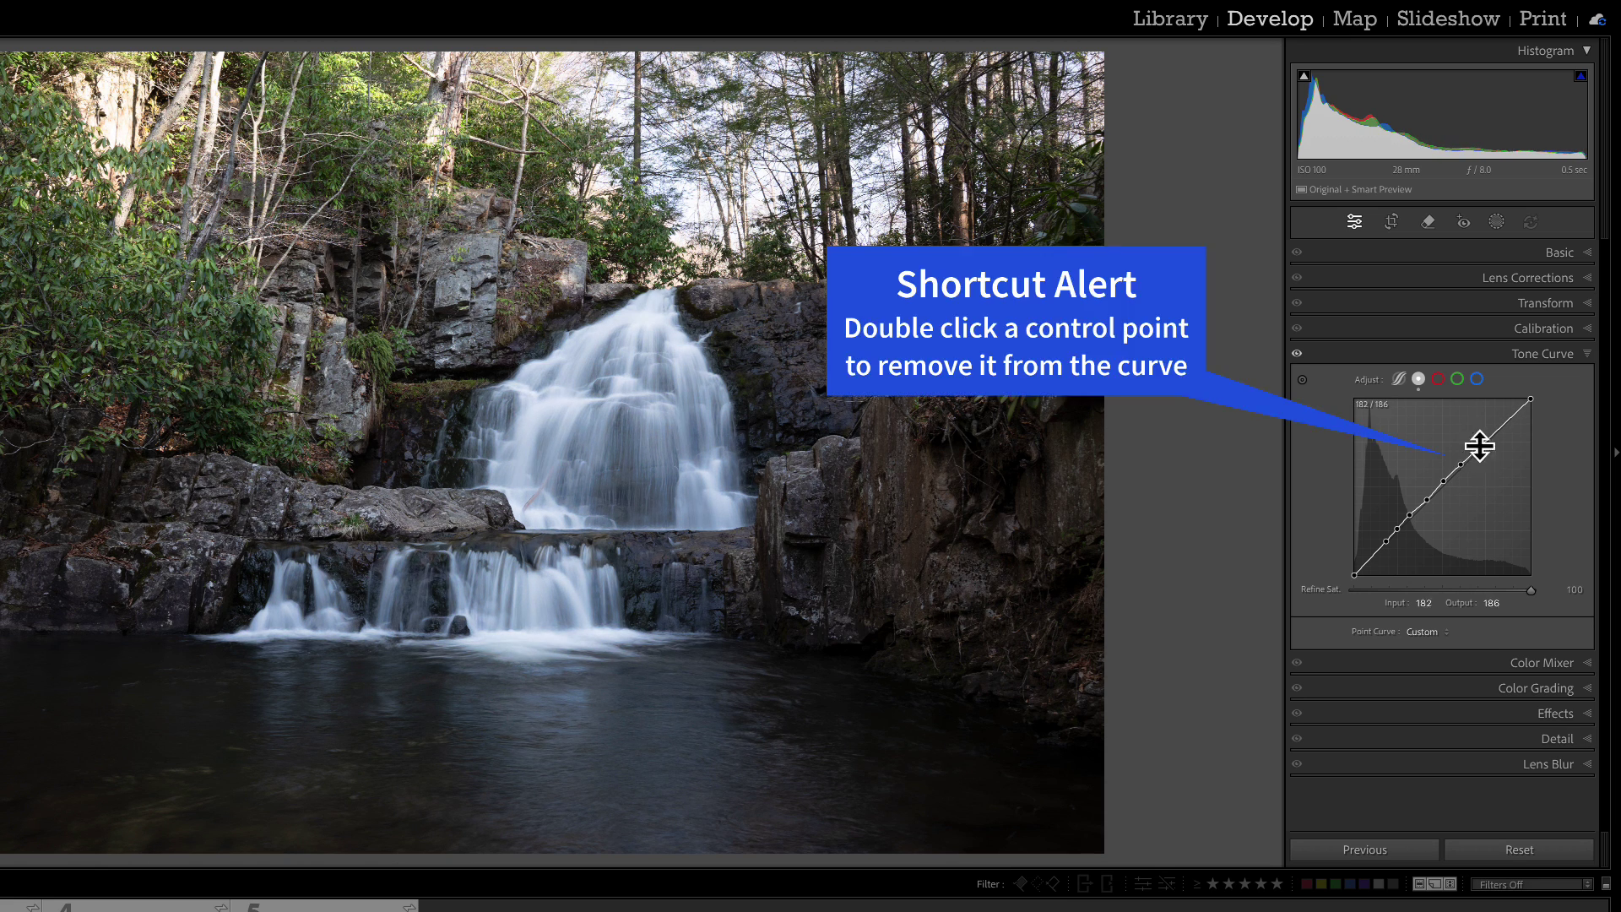
click(1461, 465)
drag(1464, 468, 1462, 464)
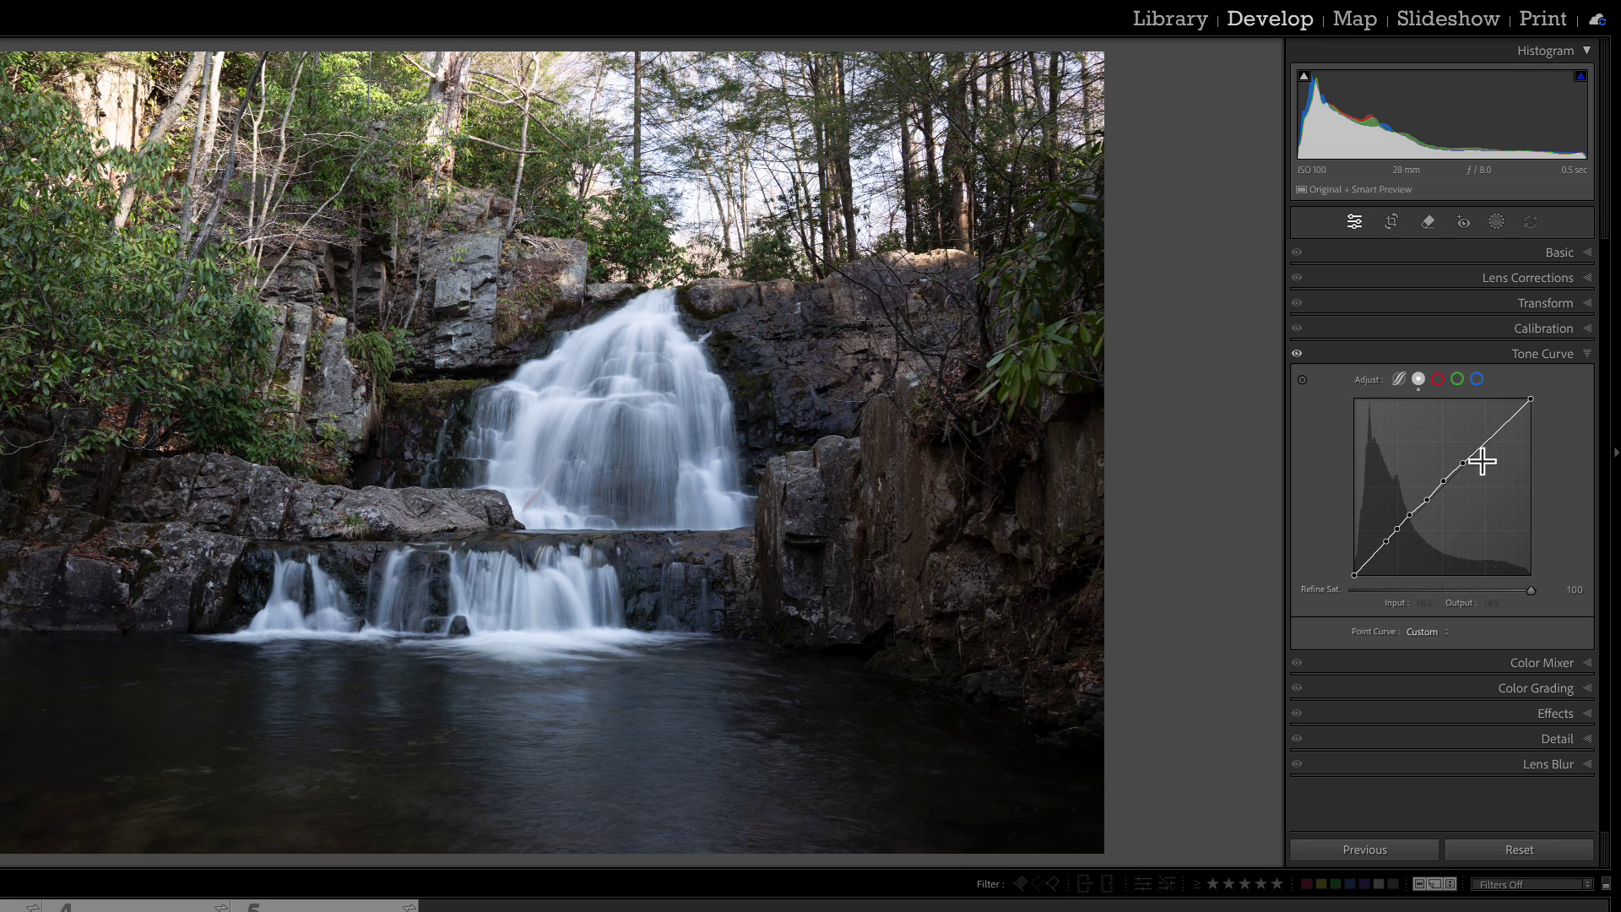
click(1481, 447)
drag(1461, 459, 1463, 471)
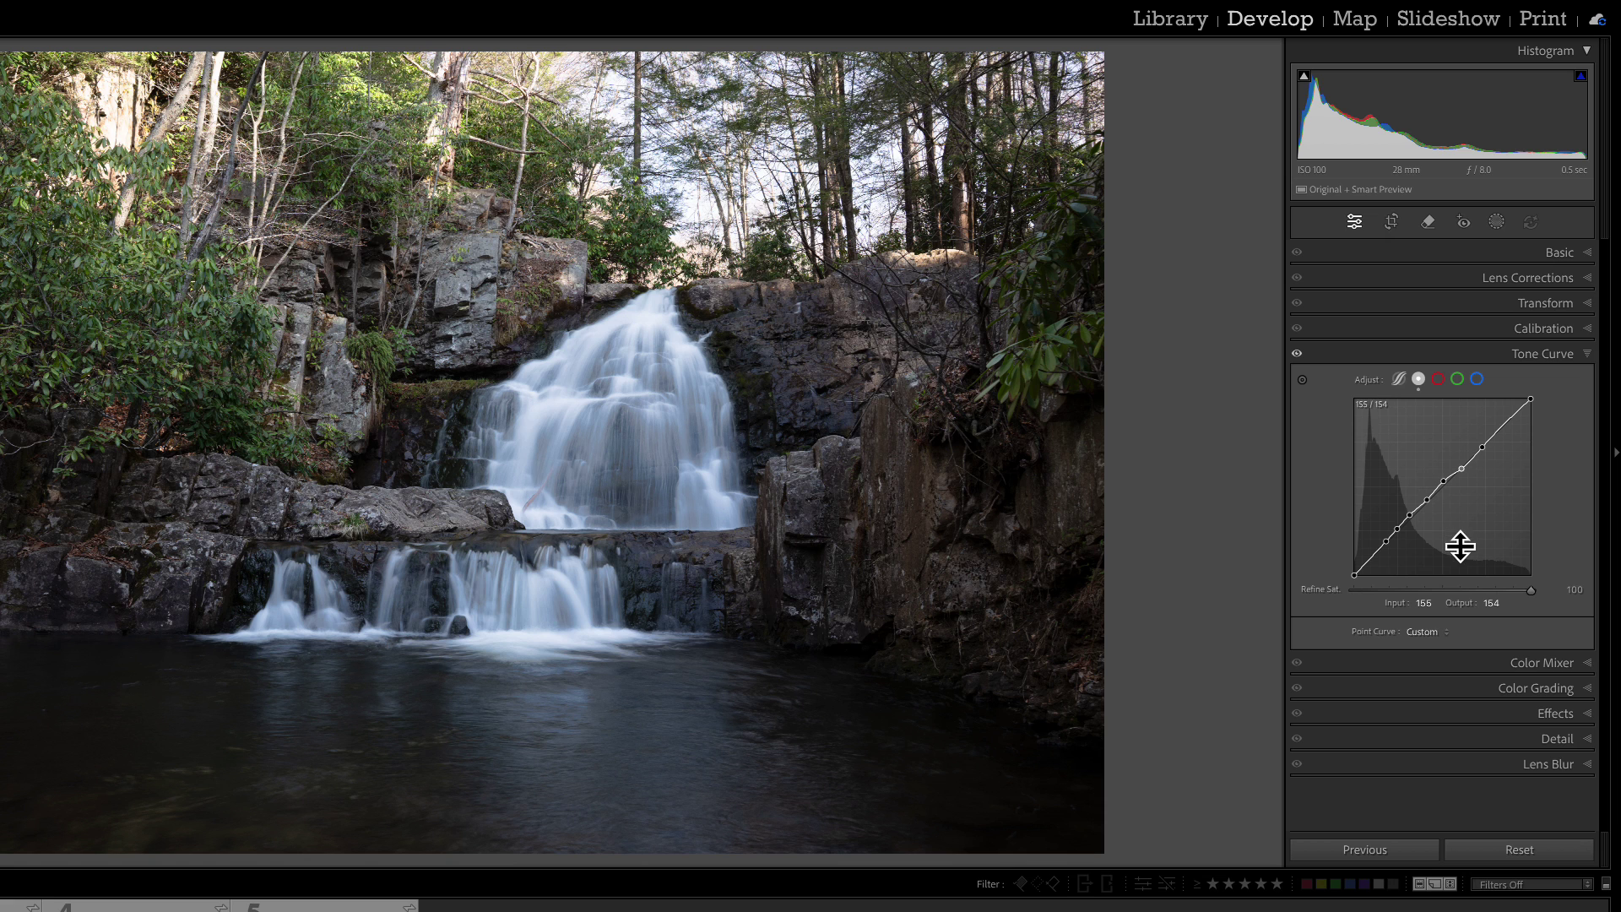
drag(1433, 496, 1433, 481)
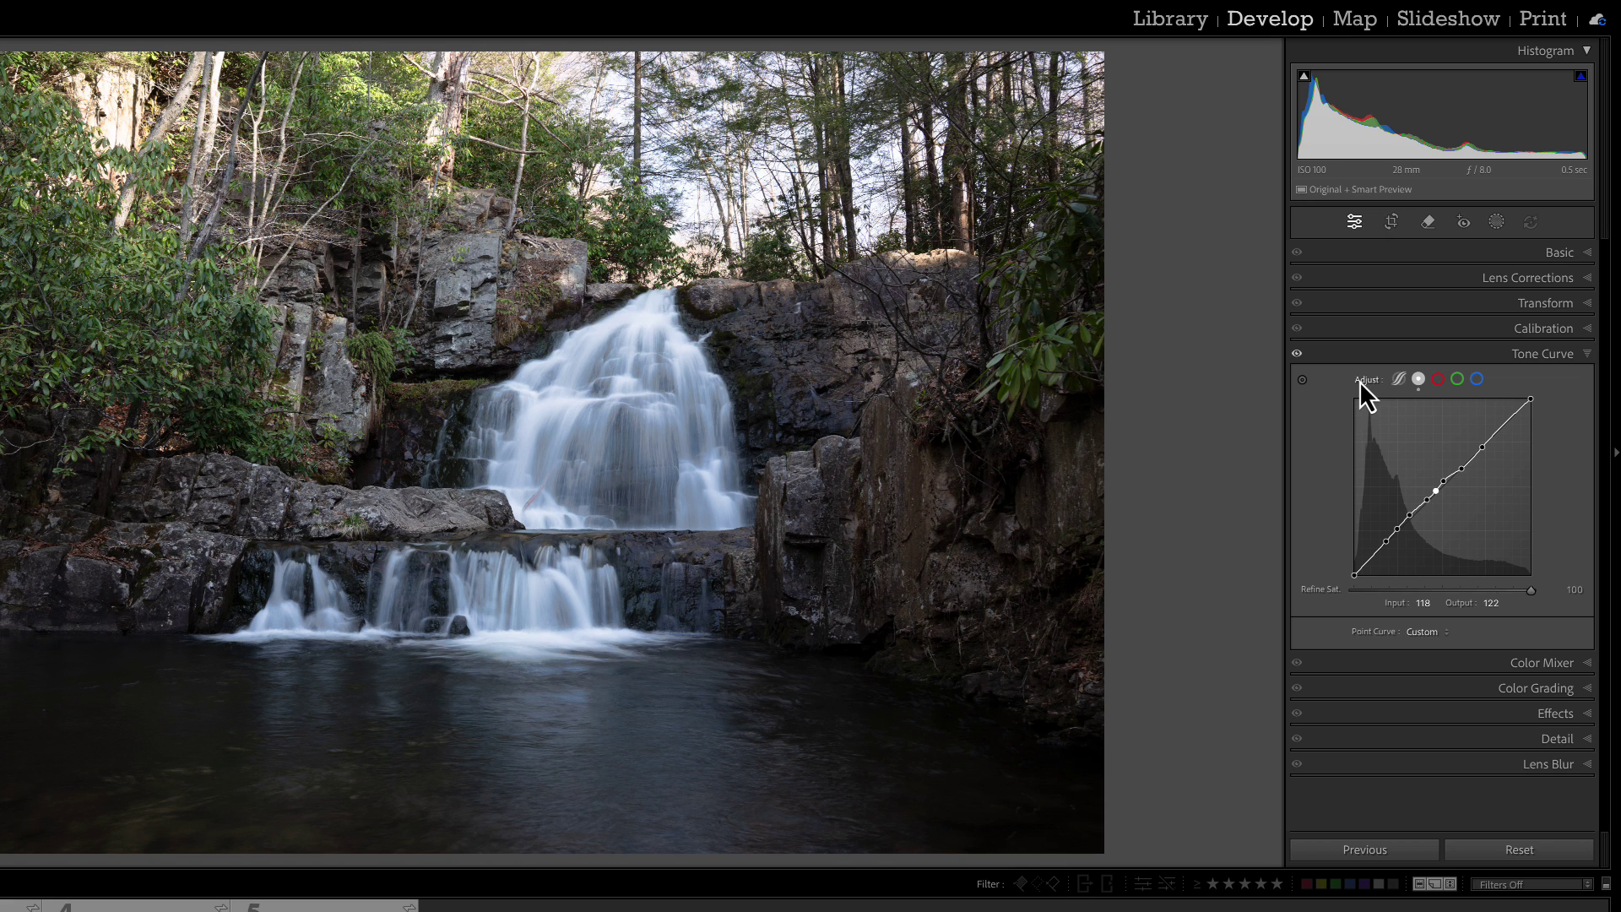
Step: Reset the tone curve to linear and build a three-point curve with the midtone point near 112/126
key(alt)
alt+click(1360, 381)
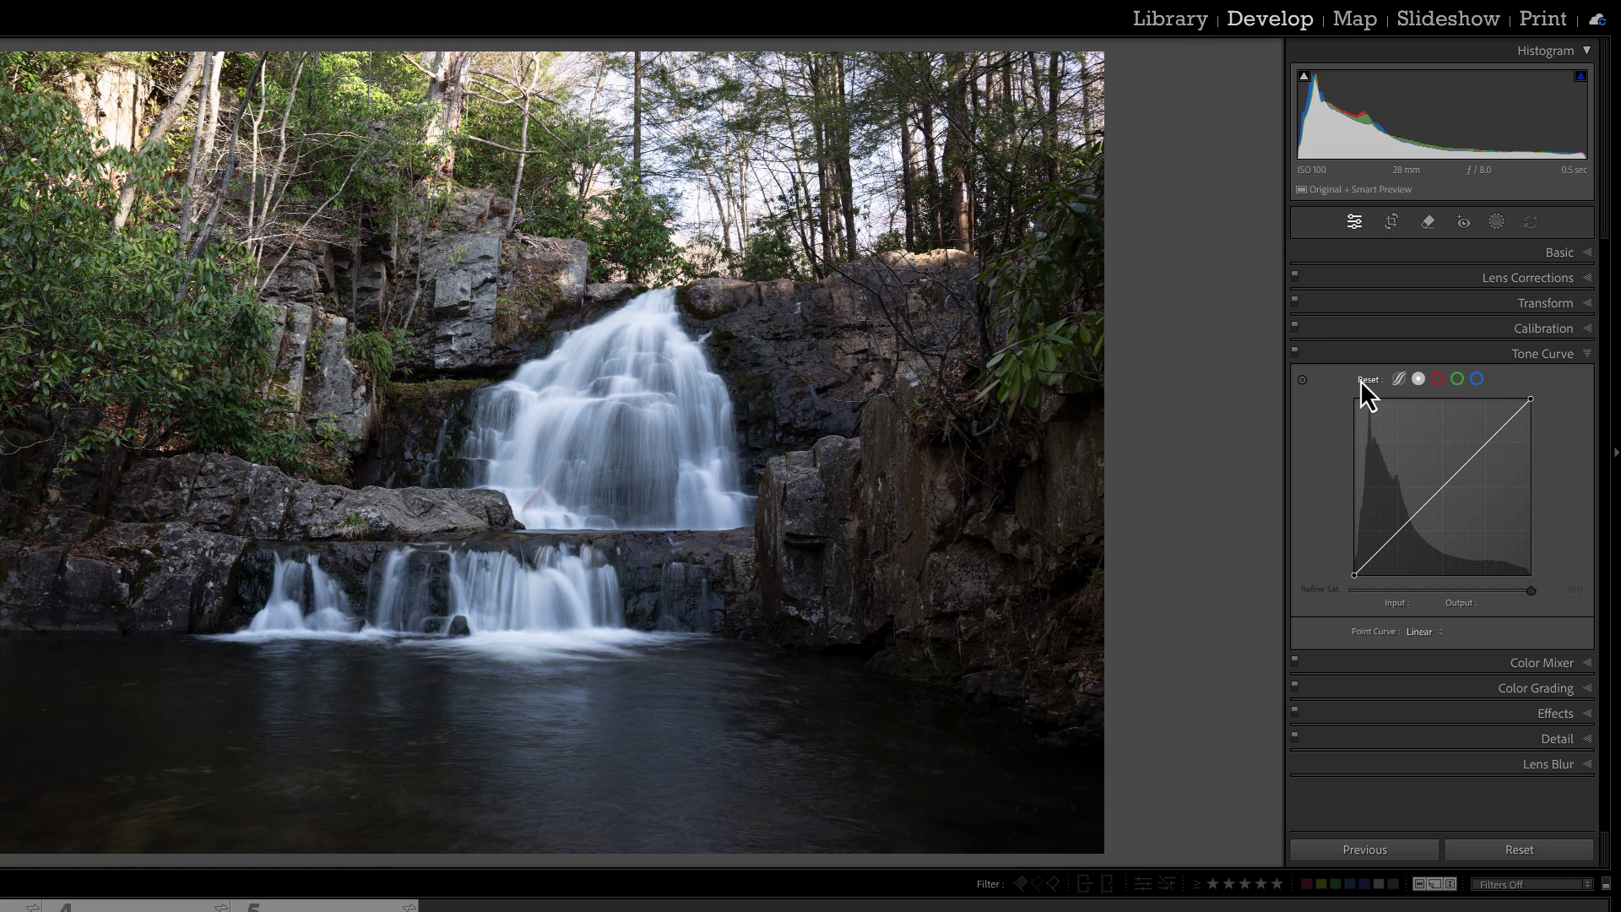
click(1385, 545)
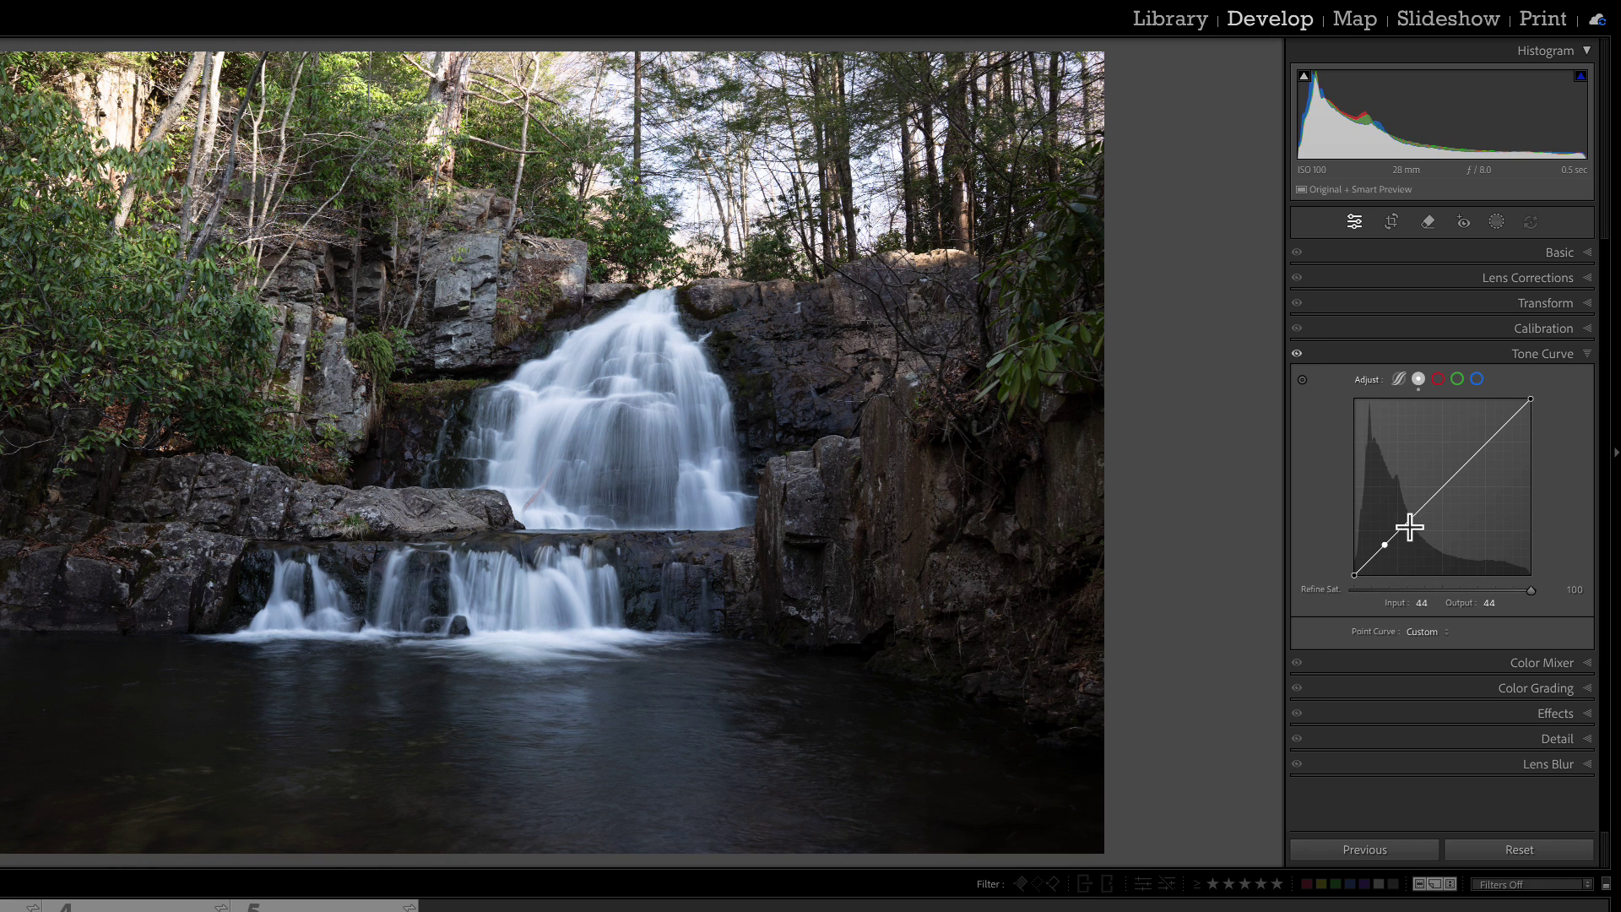
click(1476, 453)
drag(1386, 548, 1472, 451)
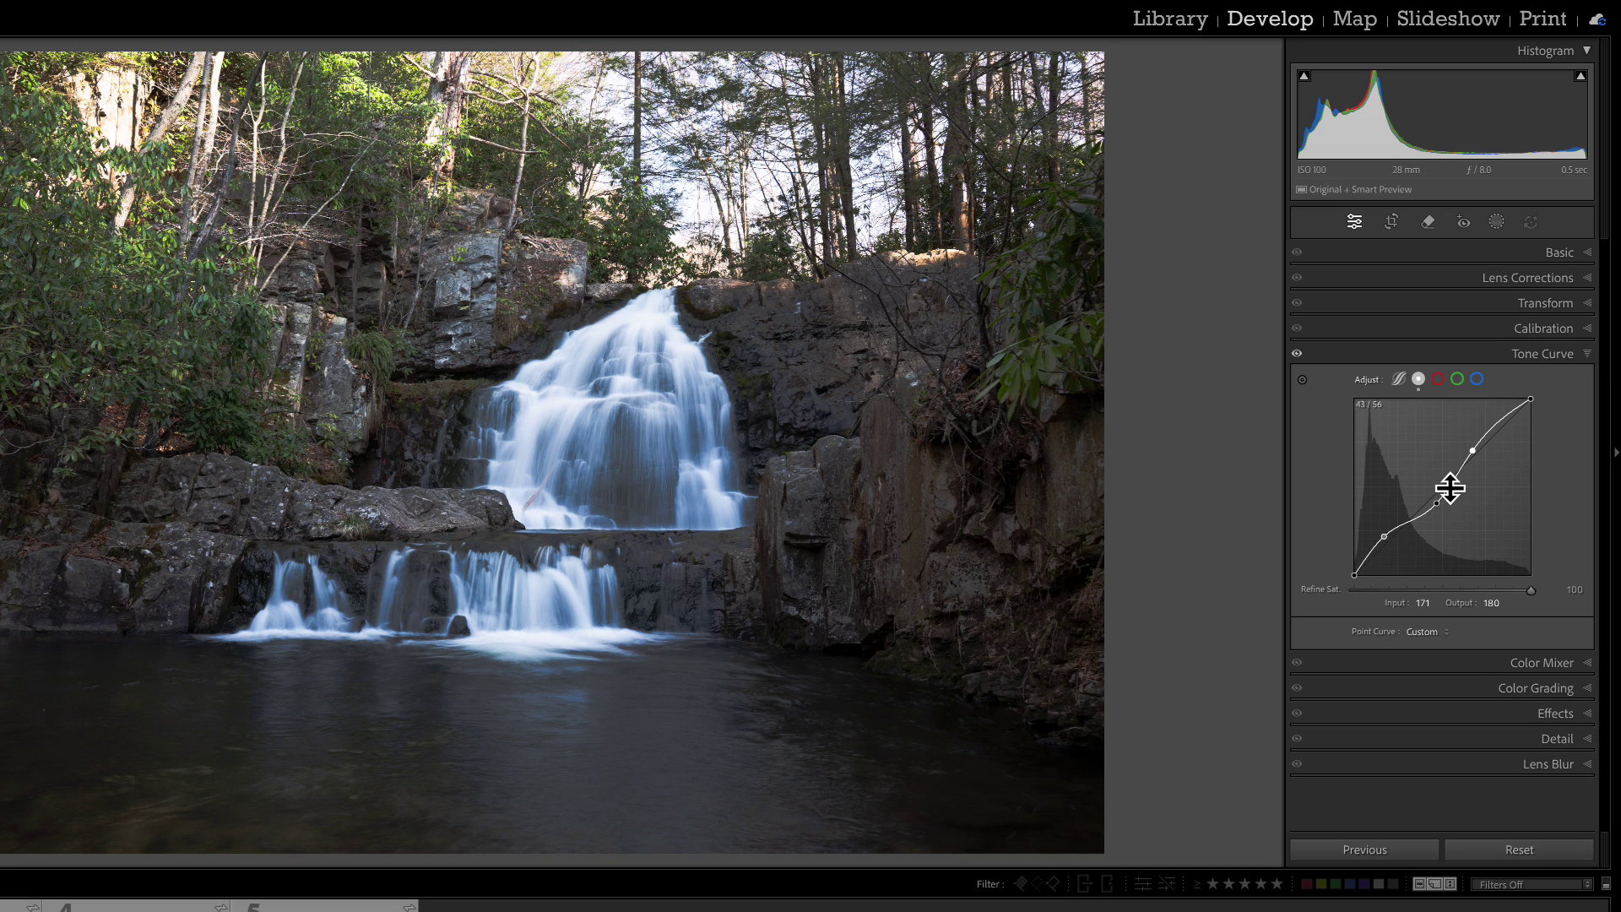
drag(1437, 503, 1431, 489)
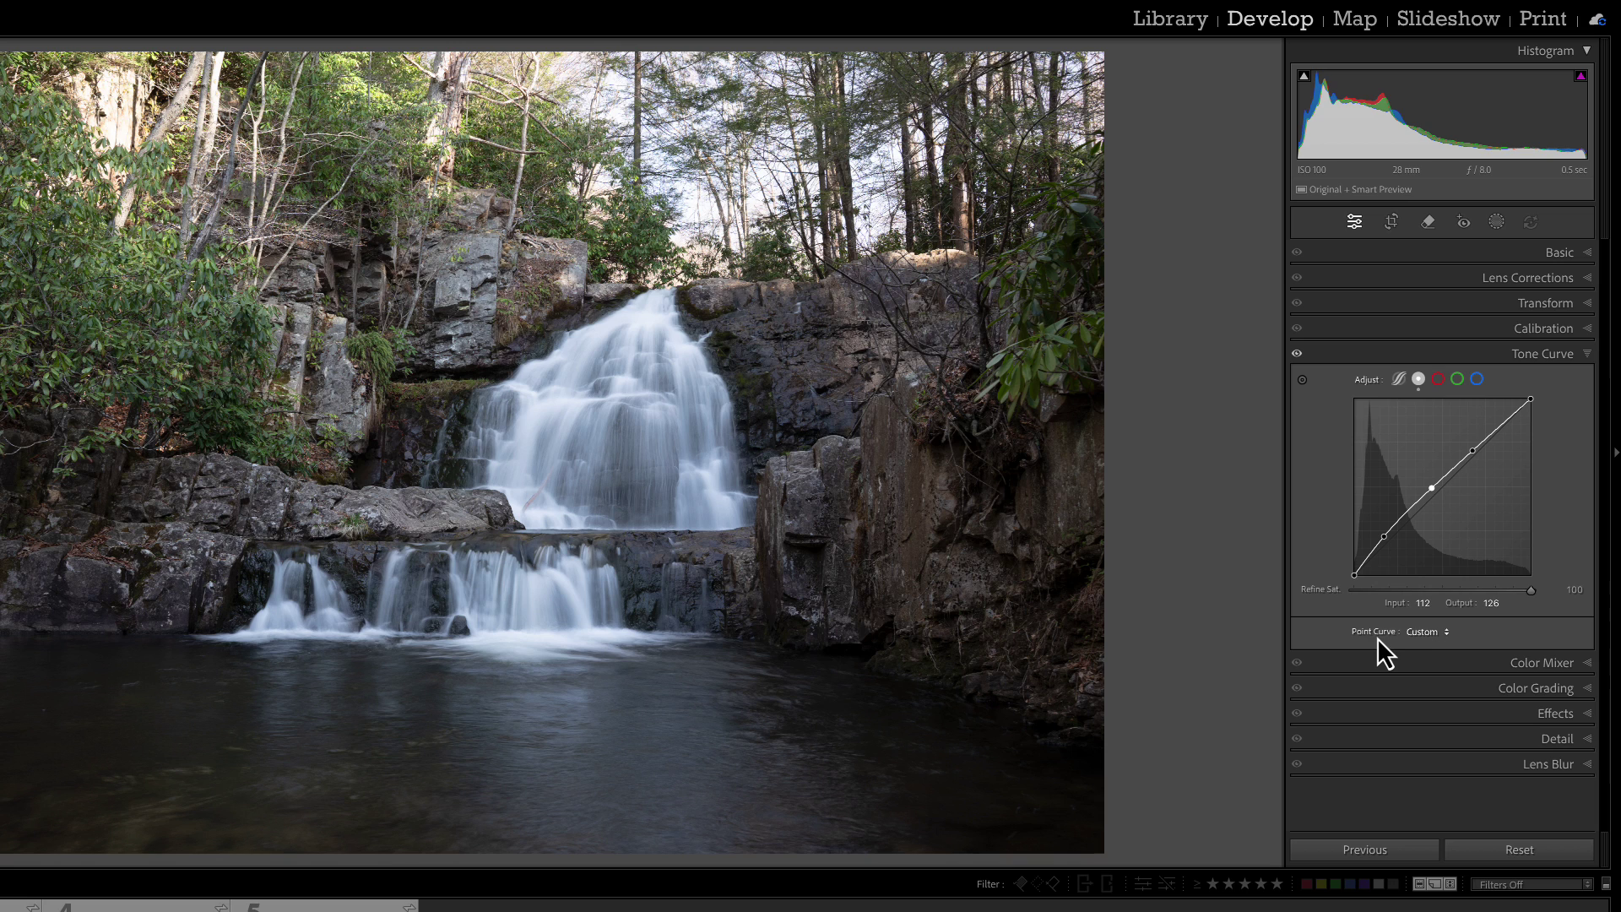
Step: Save the waterfall's custom point curve from the Point Curve list as the 'Saved 01' preset
click(1446, 631)
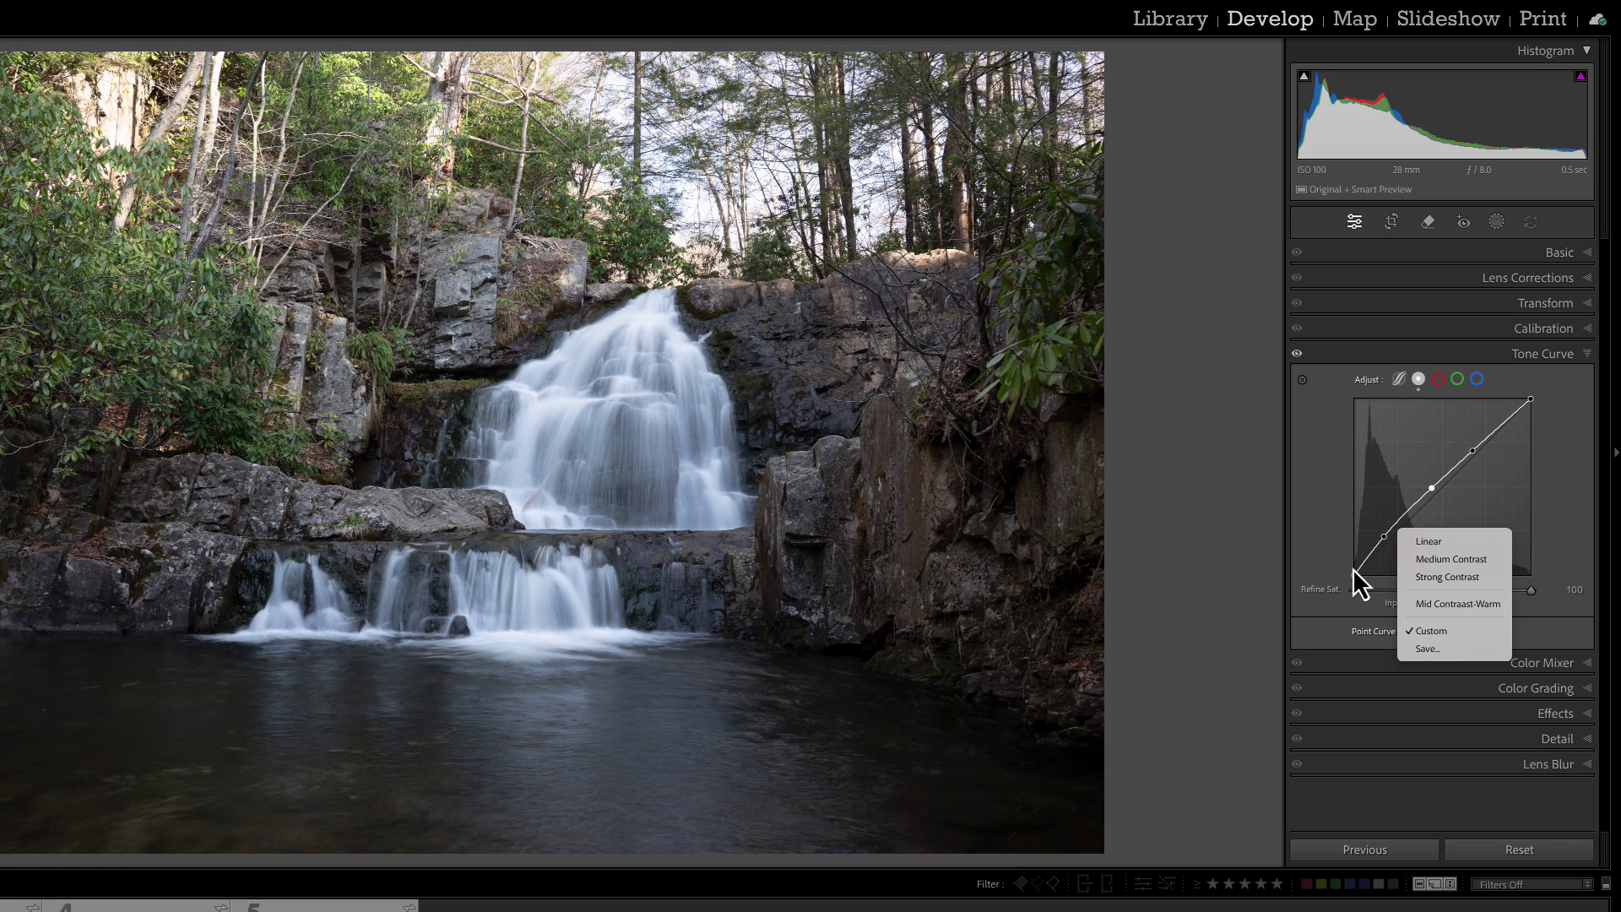
click(1431, 650)
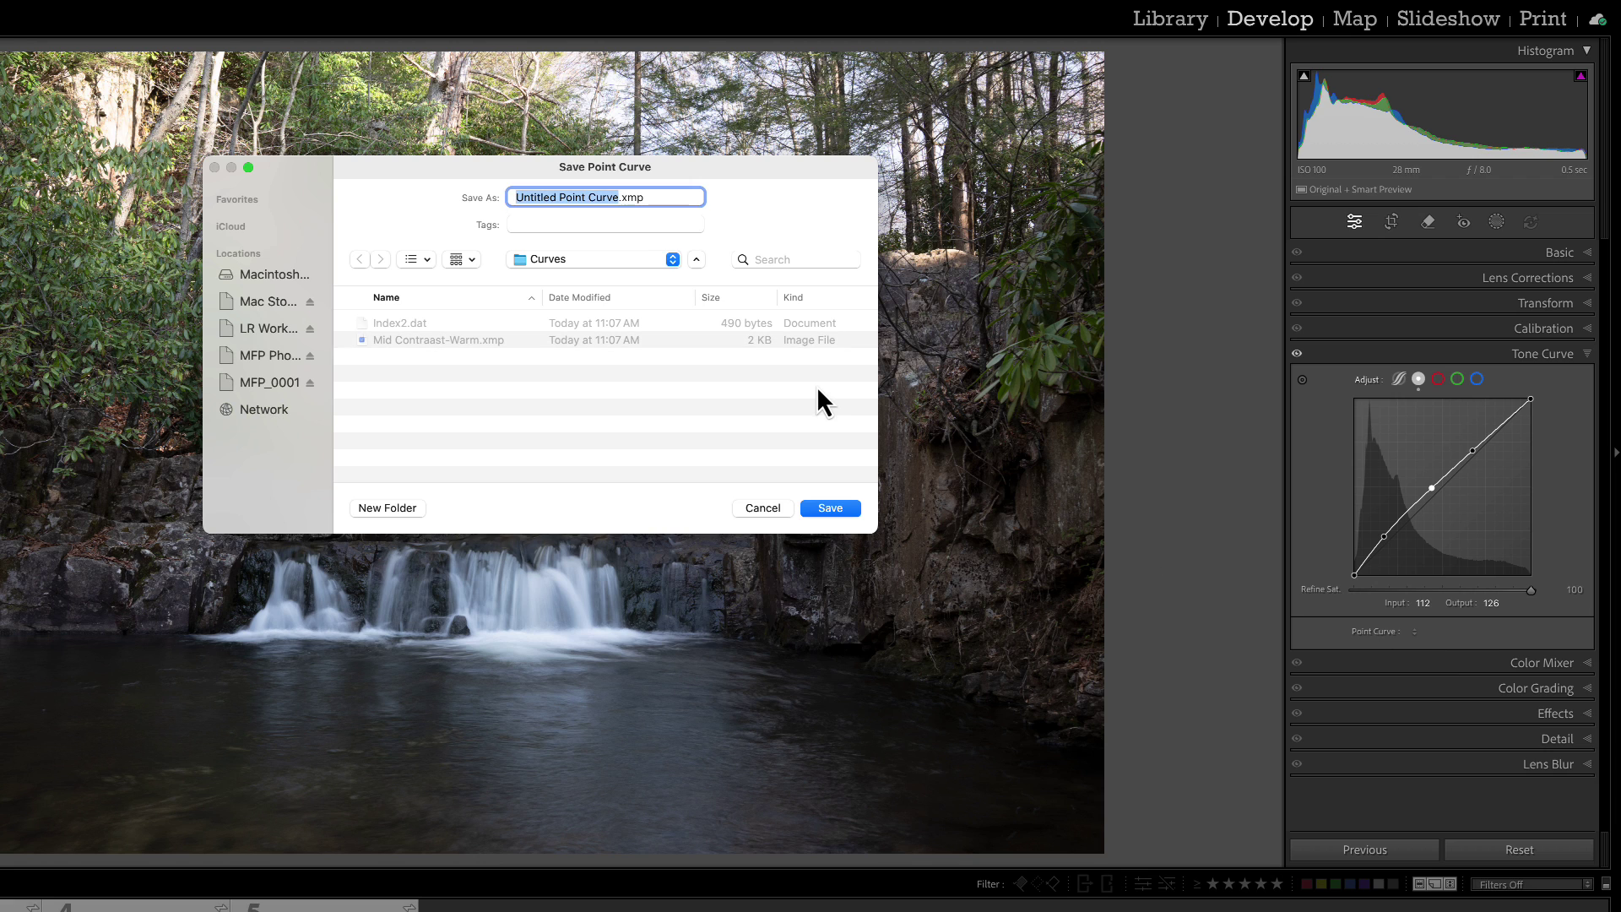
text(Saved 01)
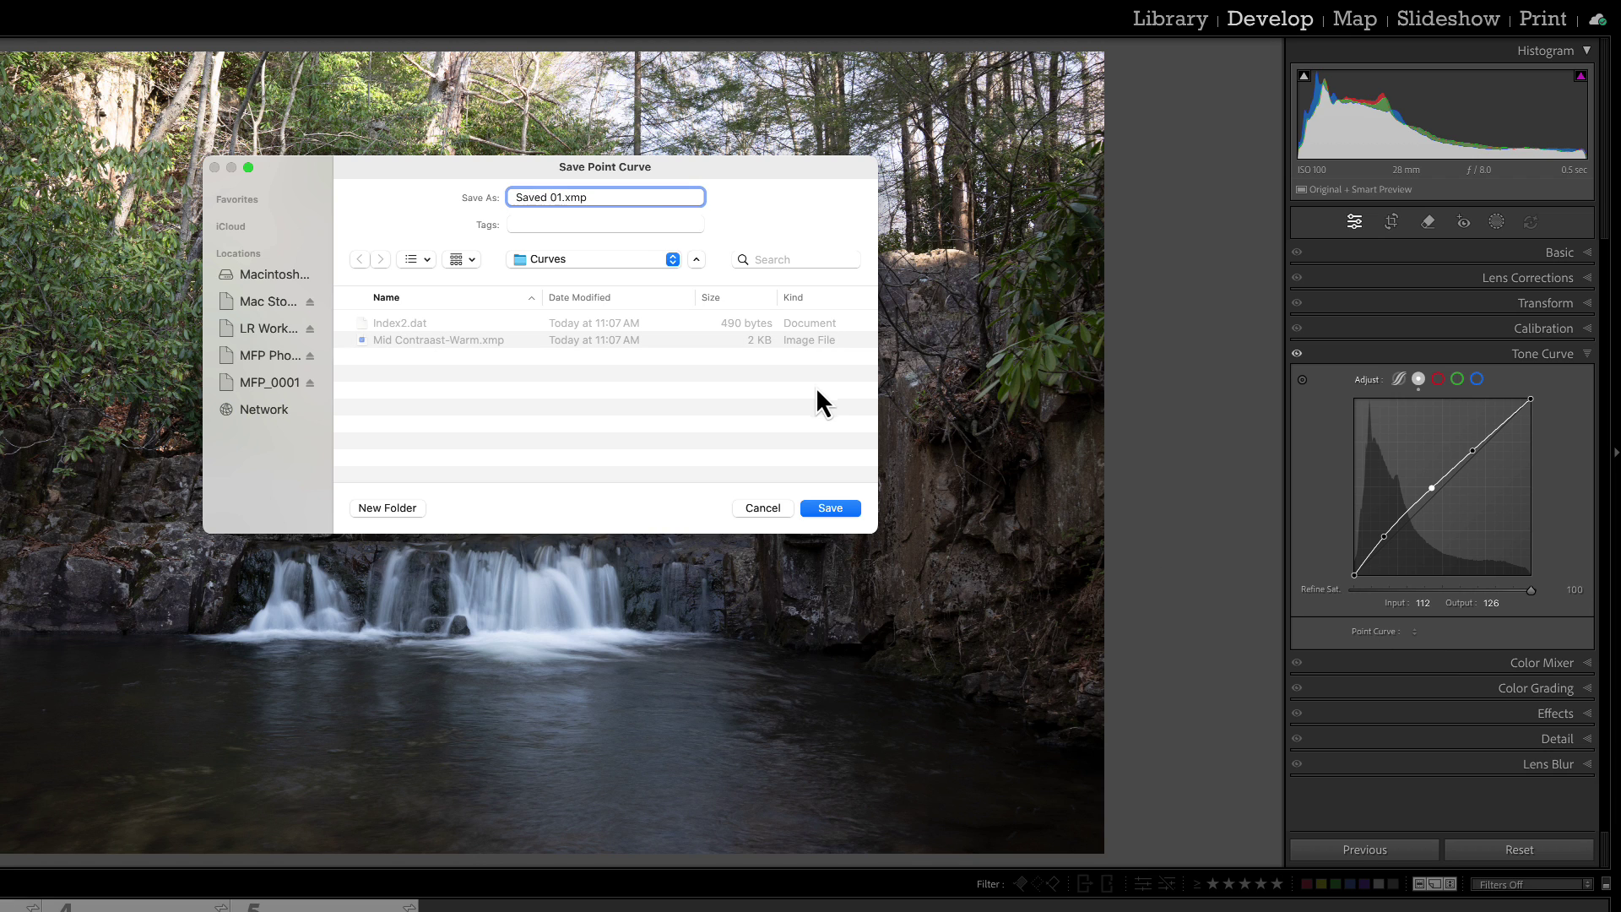
click(817, 510)
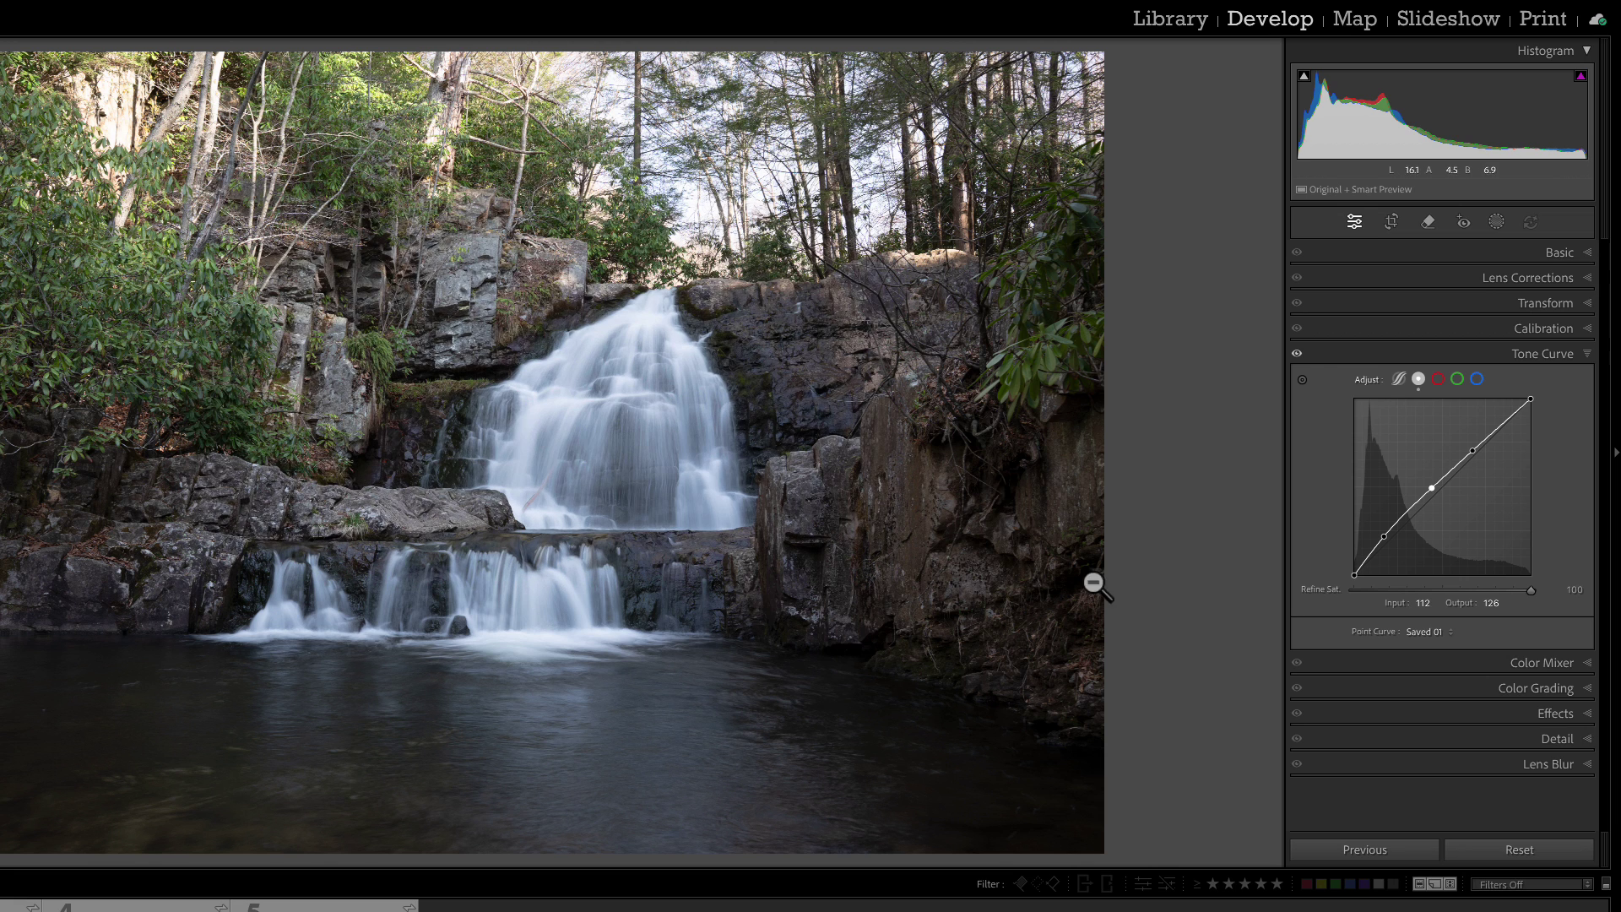
Step: Try Mid Contrast-Warm, then Saved 01, and finish with the Mid Contrast-Warm point curve preset applied
click(1427, 632)
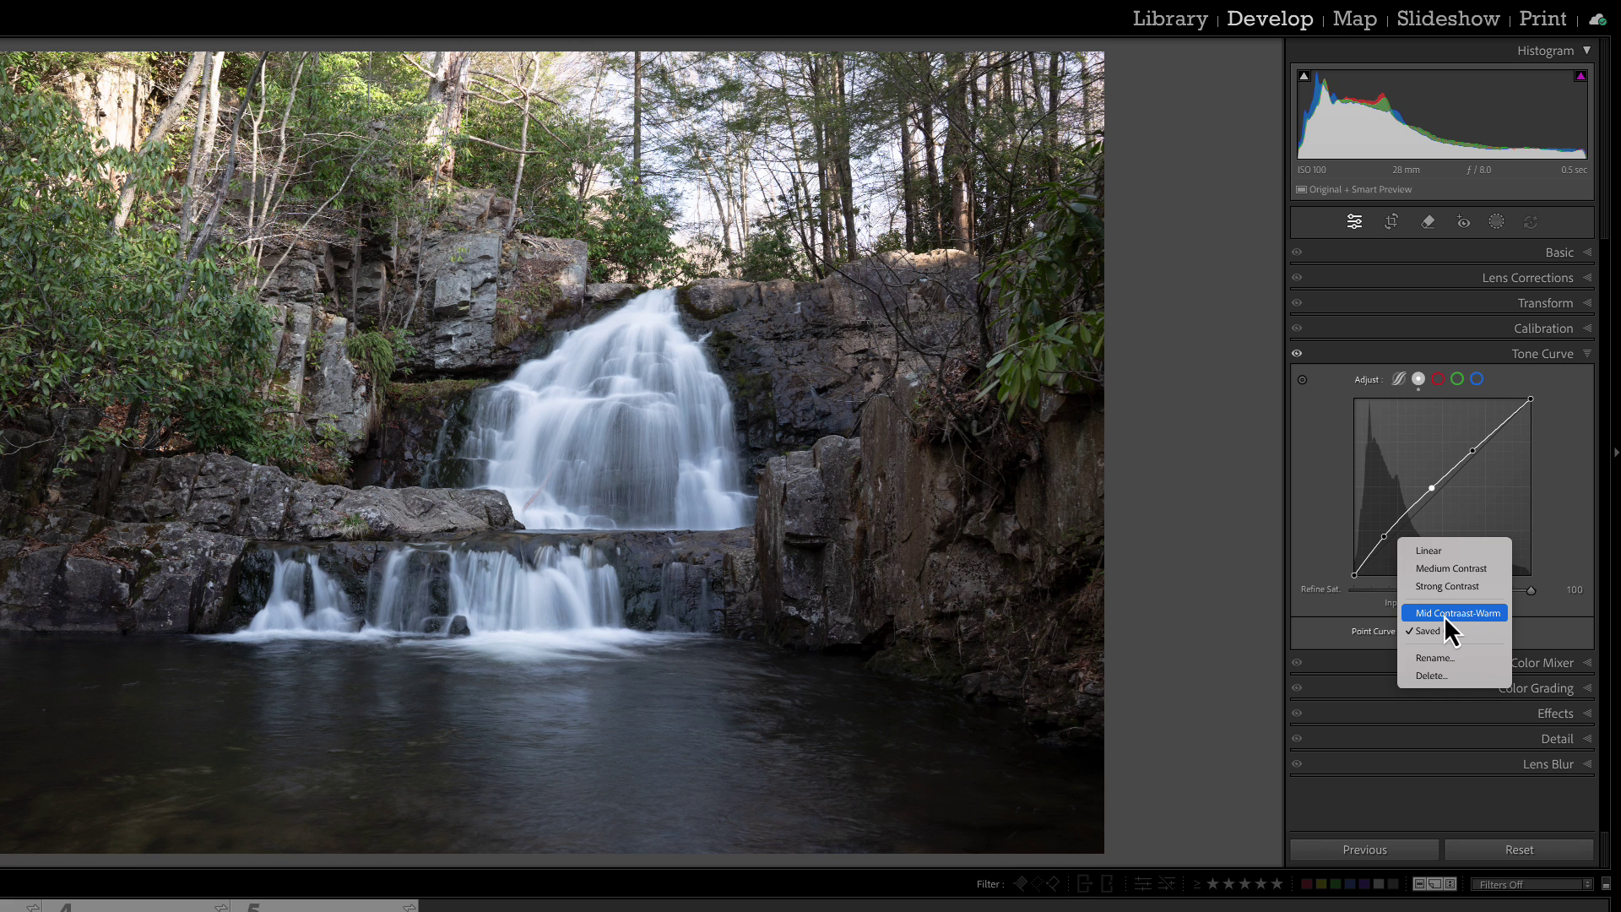
click(1443, 614)
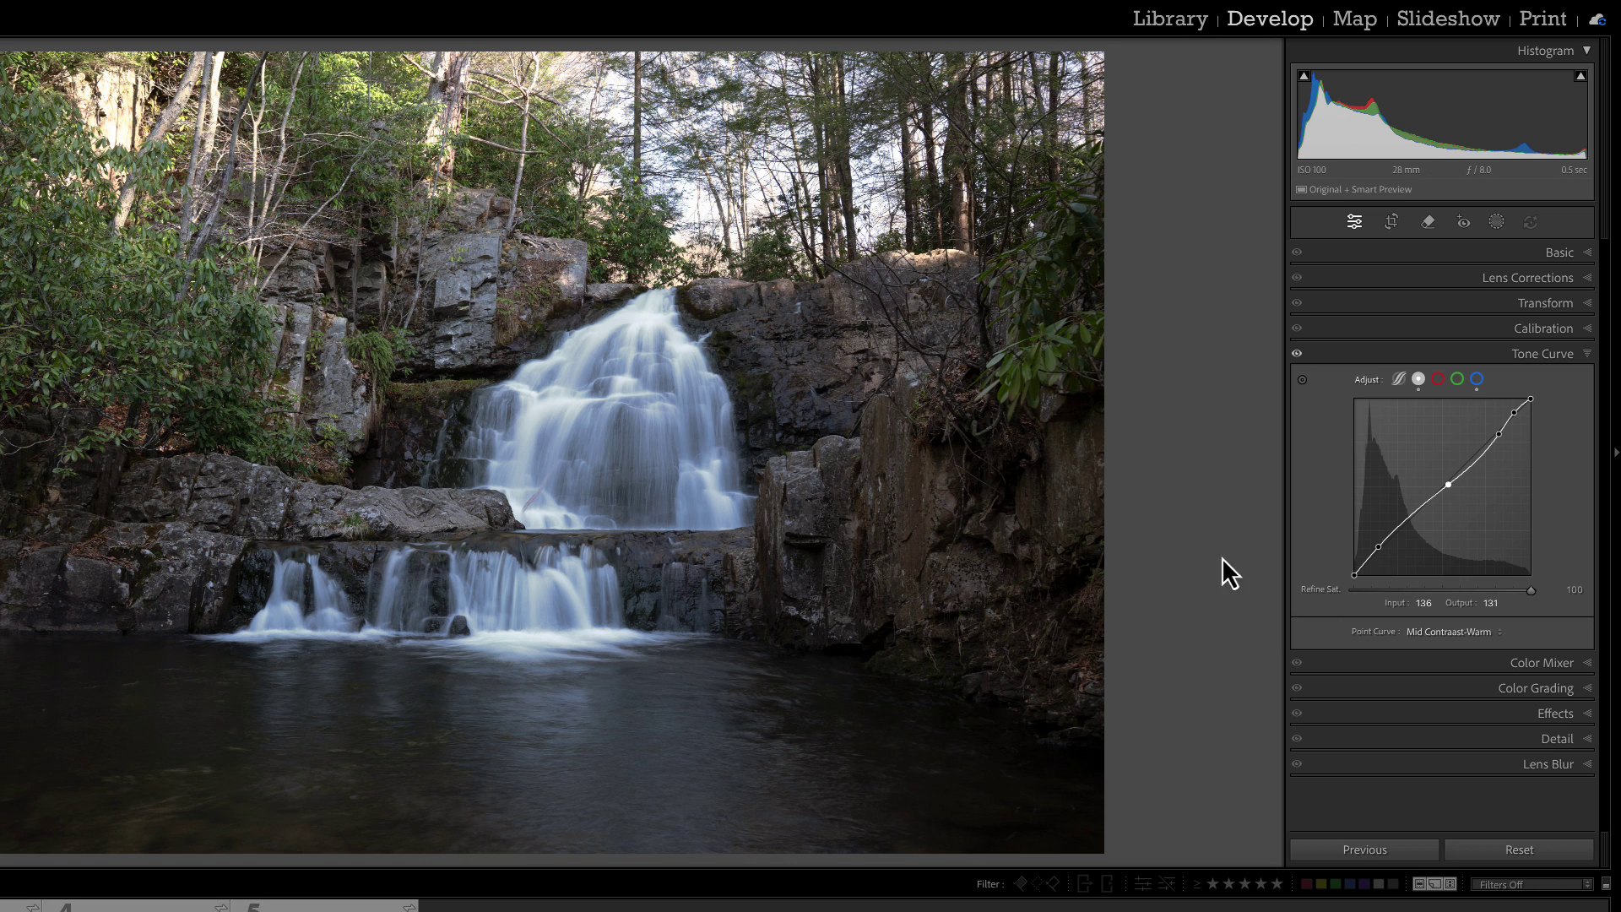
click(1445, 633)
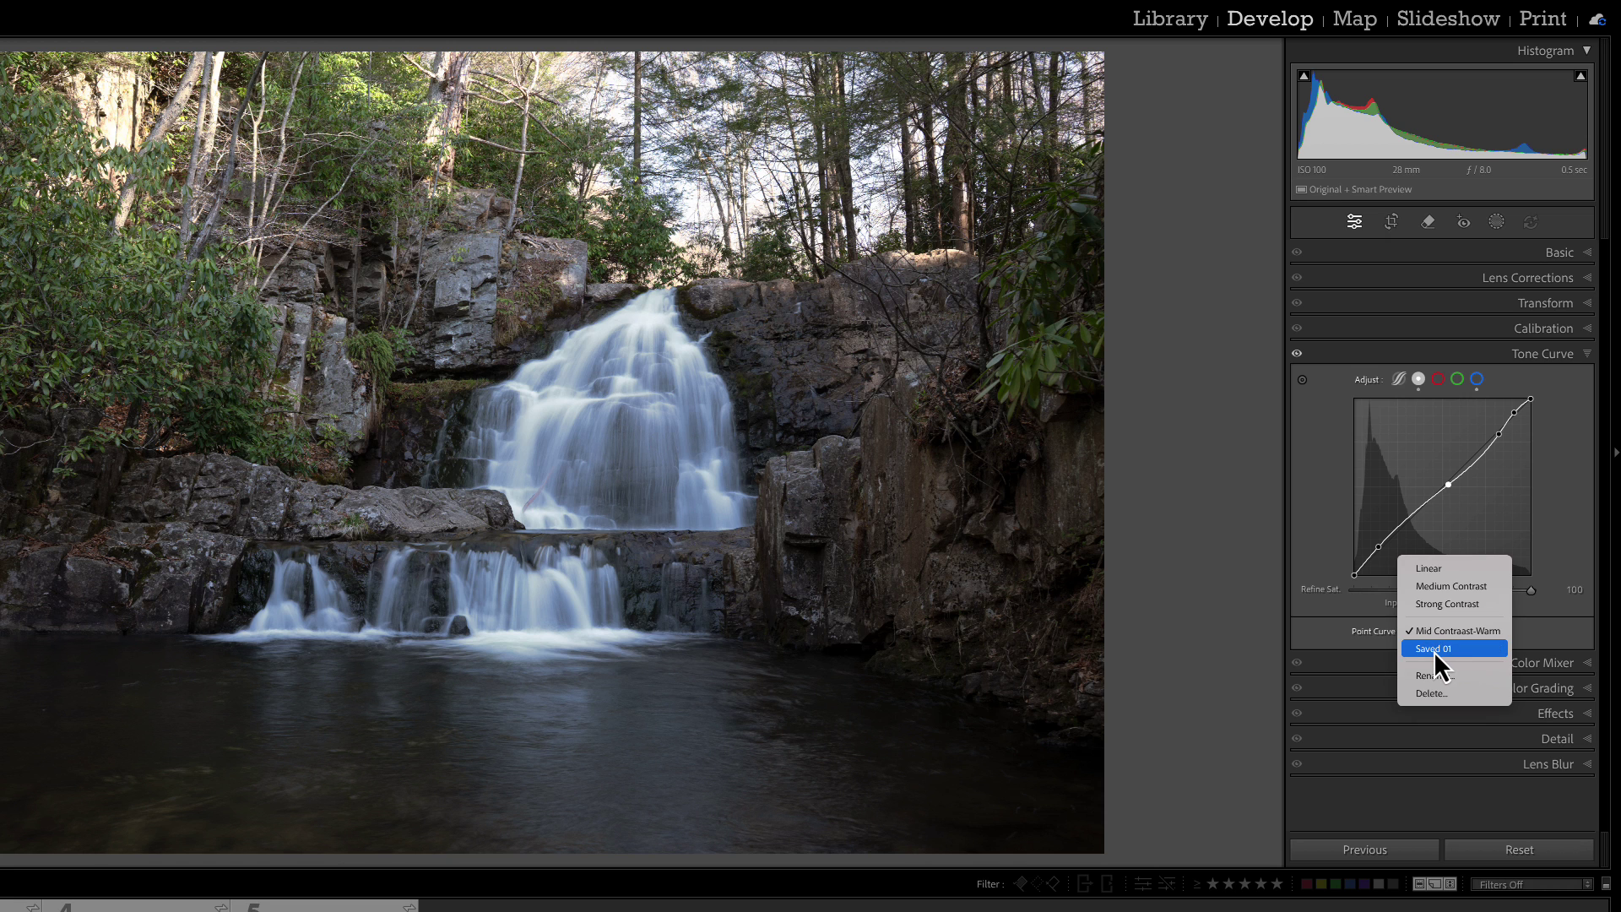
click(1434, 651)
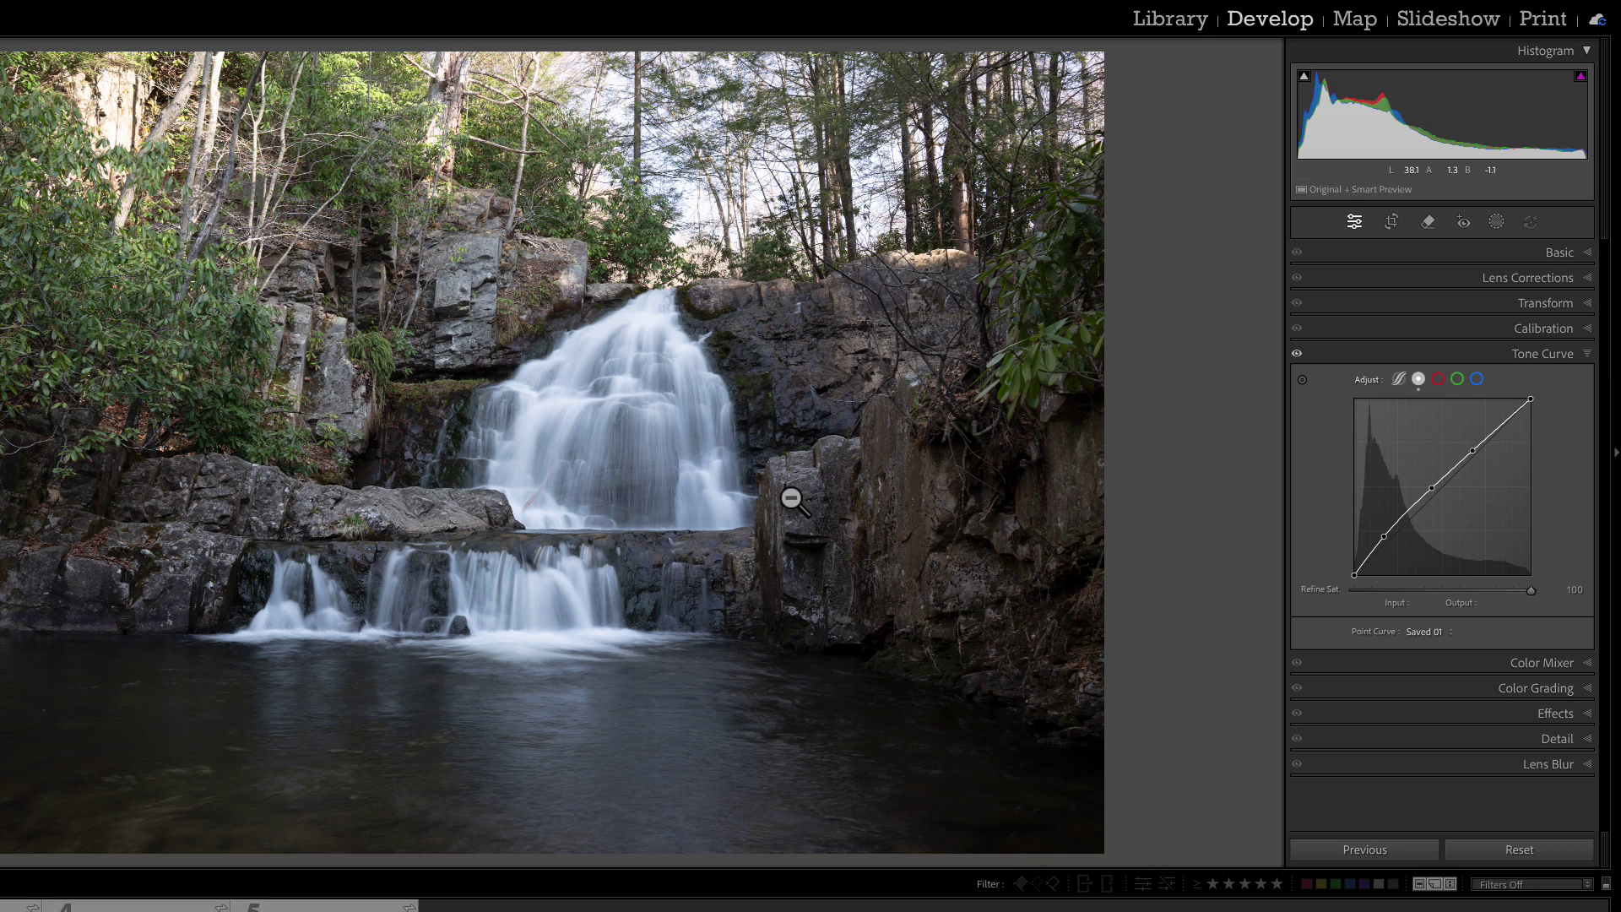
click(1413, 632)
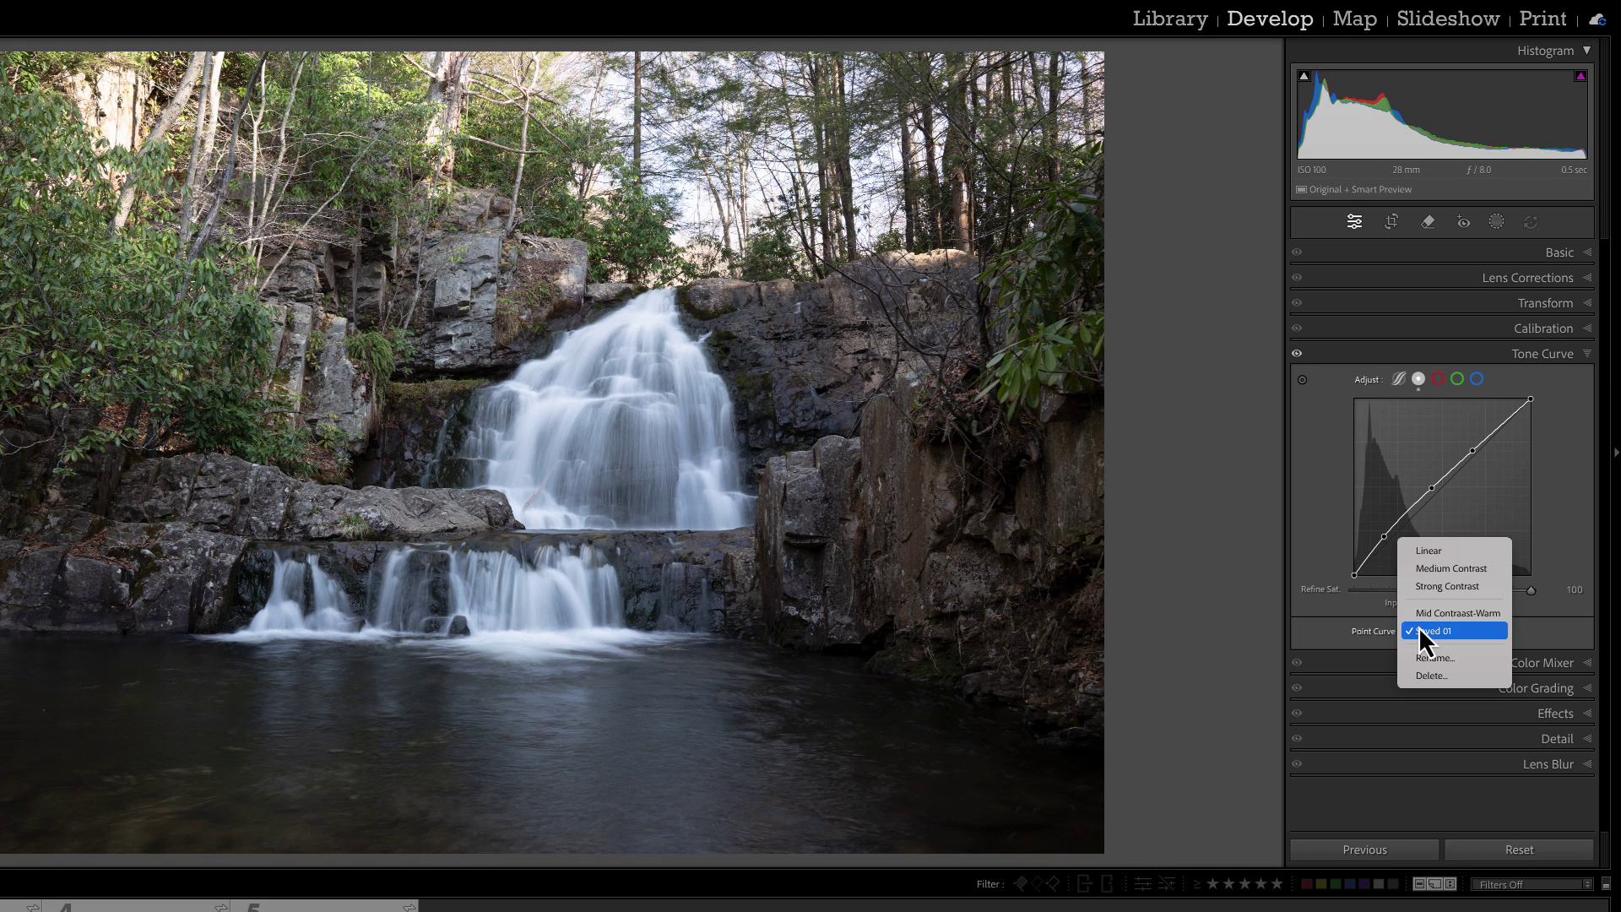
click(1429, 615)
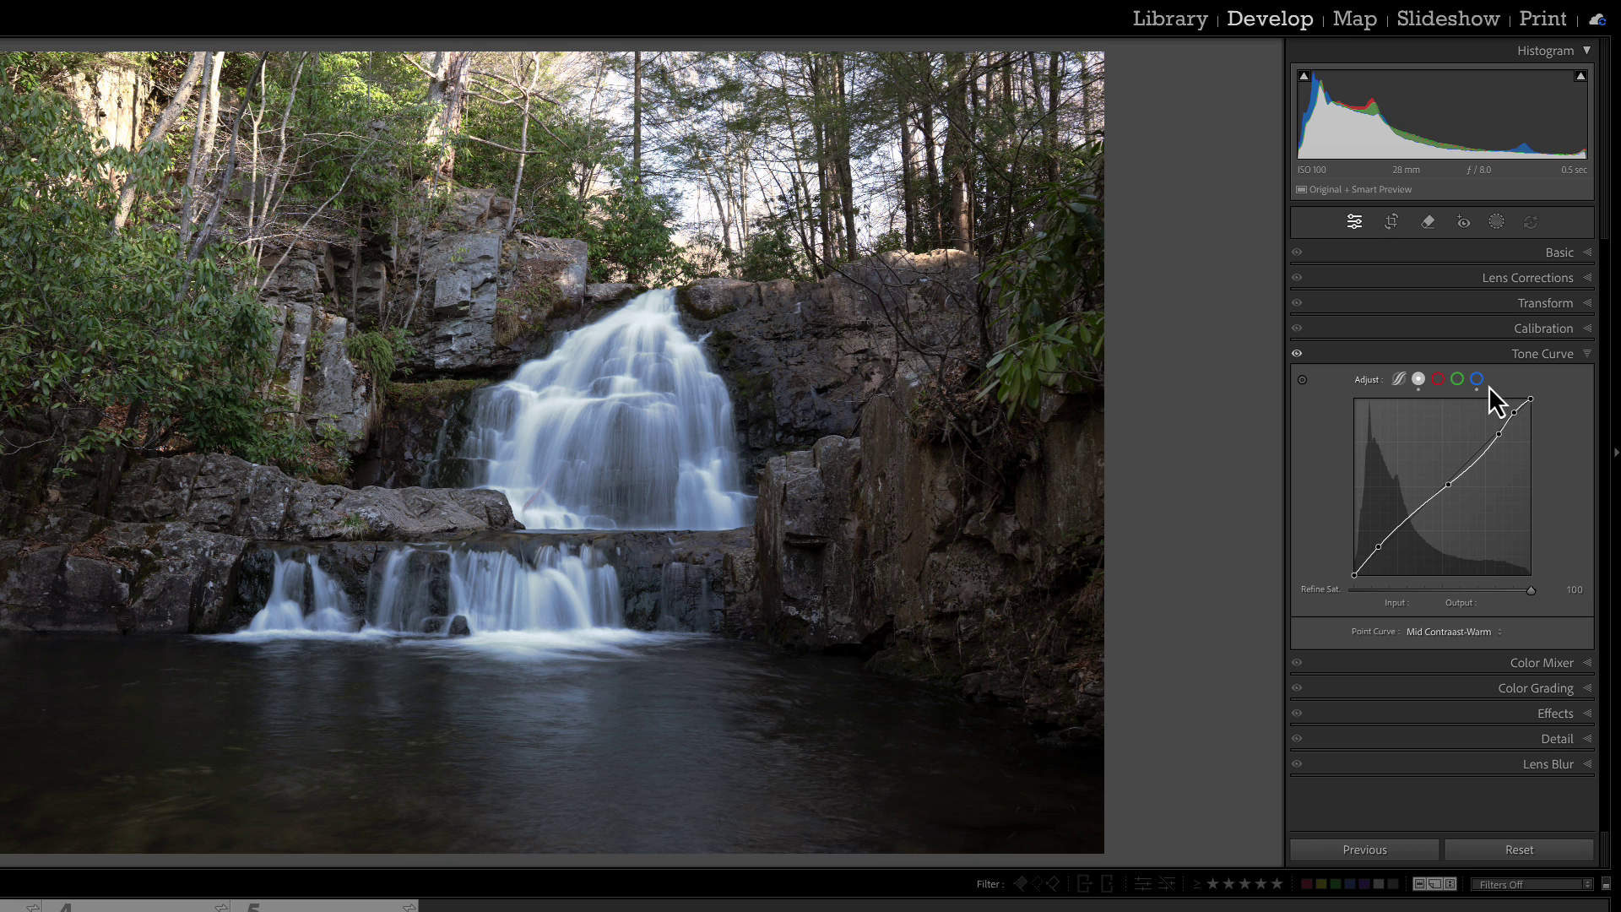
Step: Reset the waterfall's curve to linear, go to the gradient image, and show its red channel curve
double_click(1369, 384)
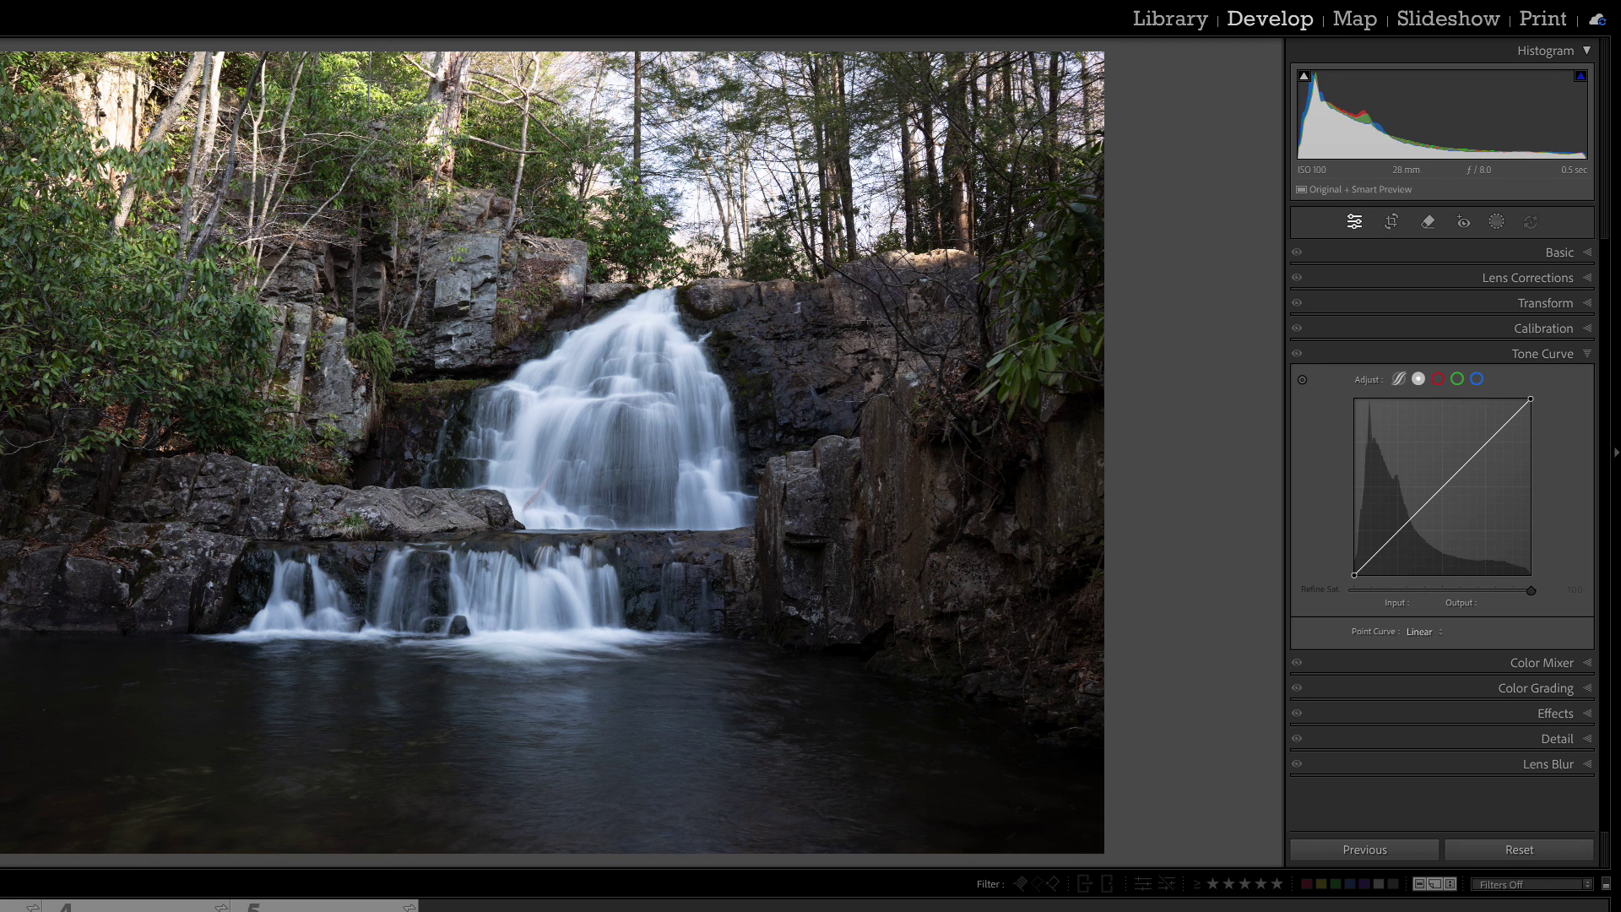
key(Right)
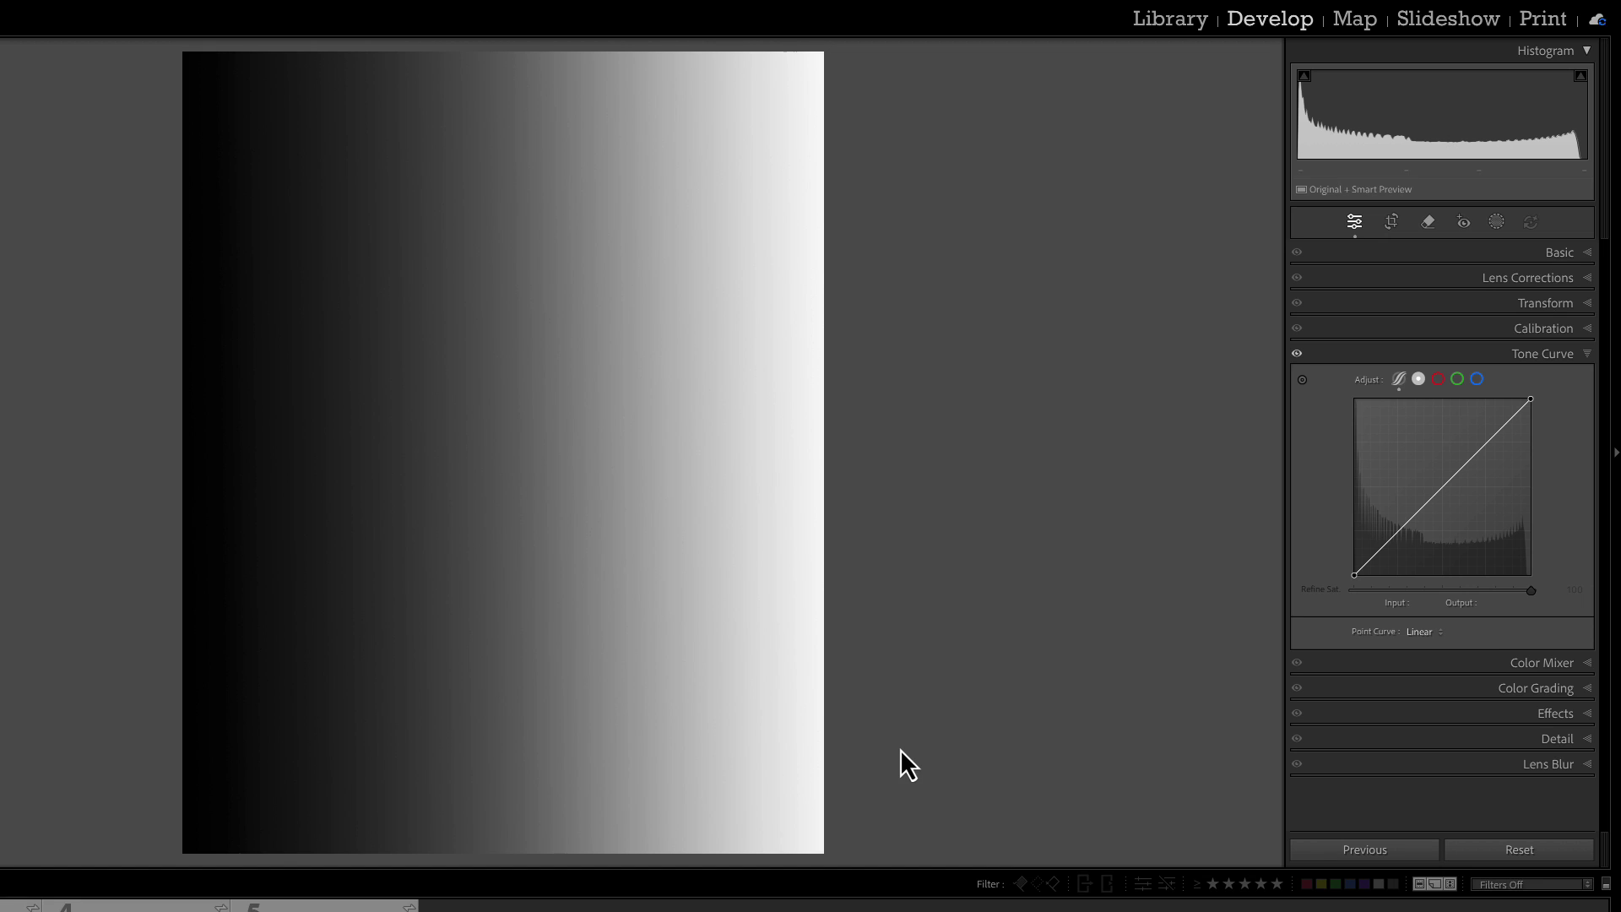
click(1438, 379)
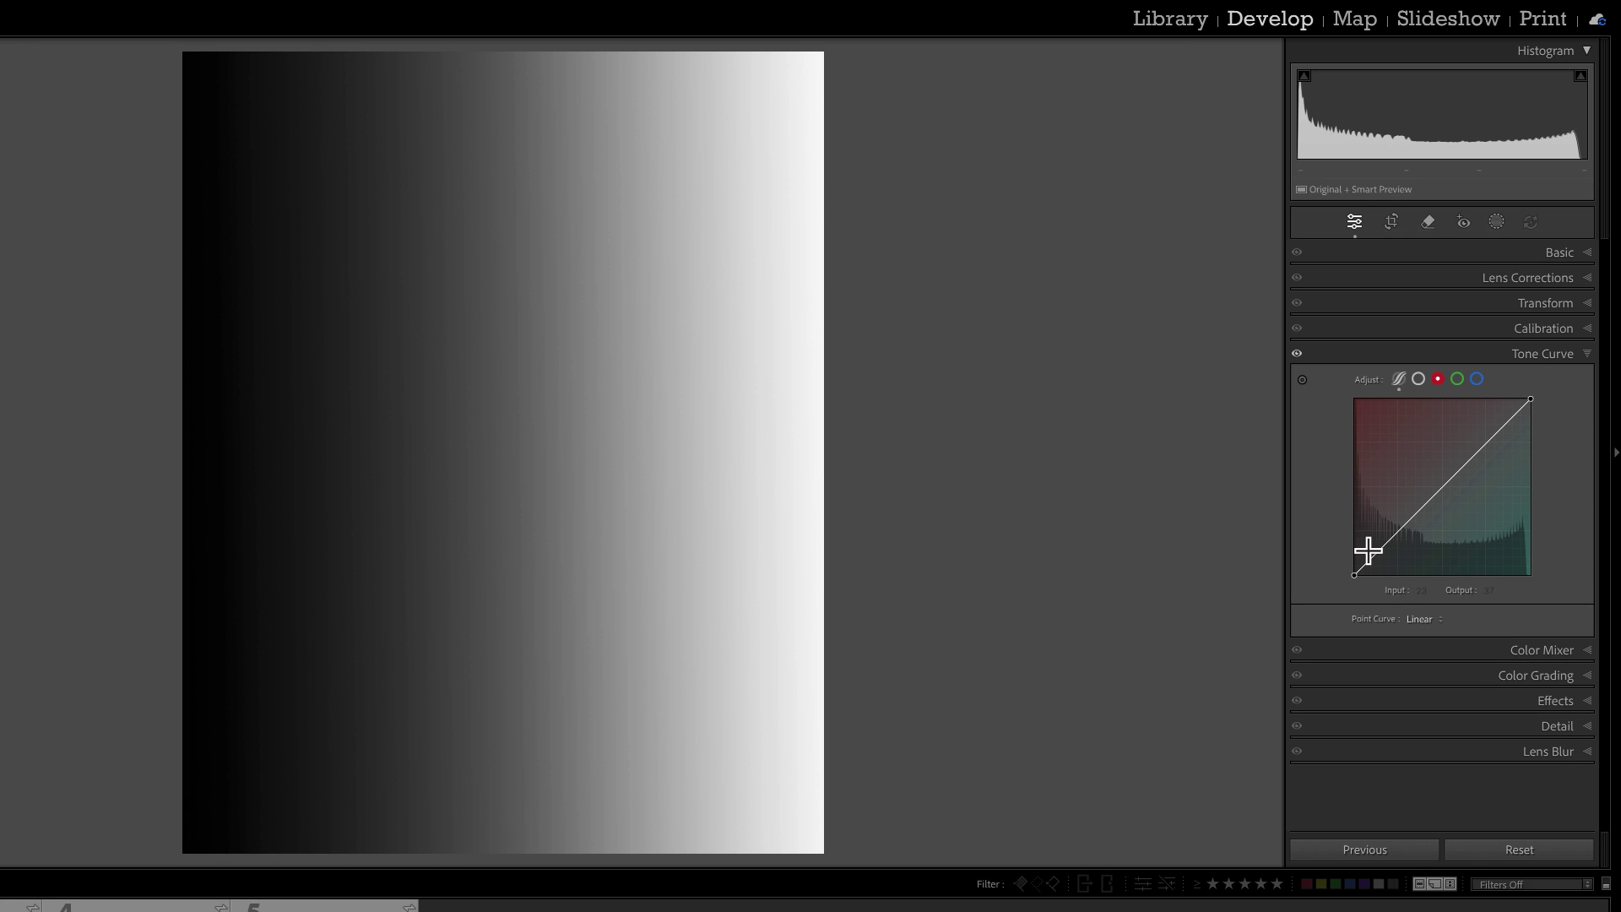
Step: Add several red-curve points, setting the dark point to 32/46 and pulling upper points down toward teal
drag(1404, 525, 1408, 527)
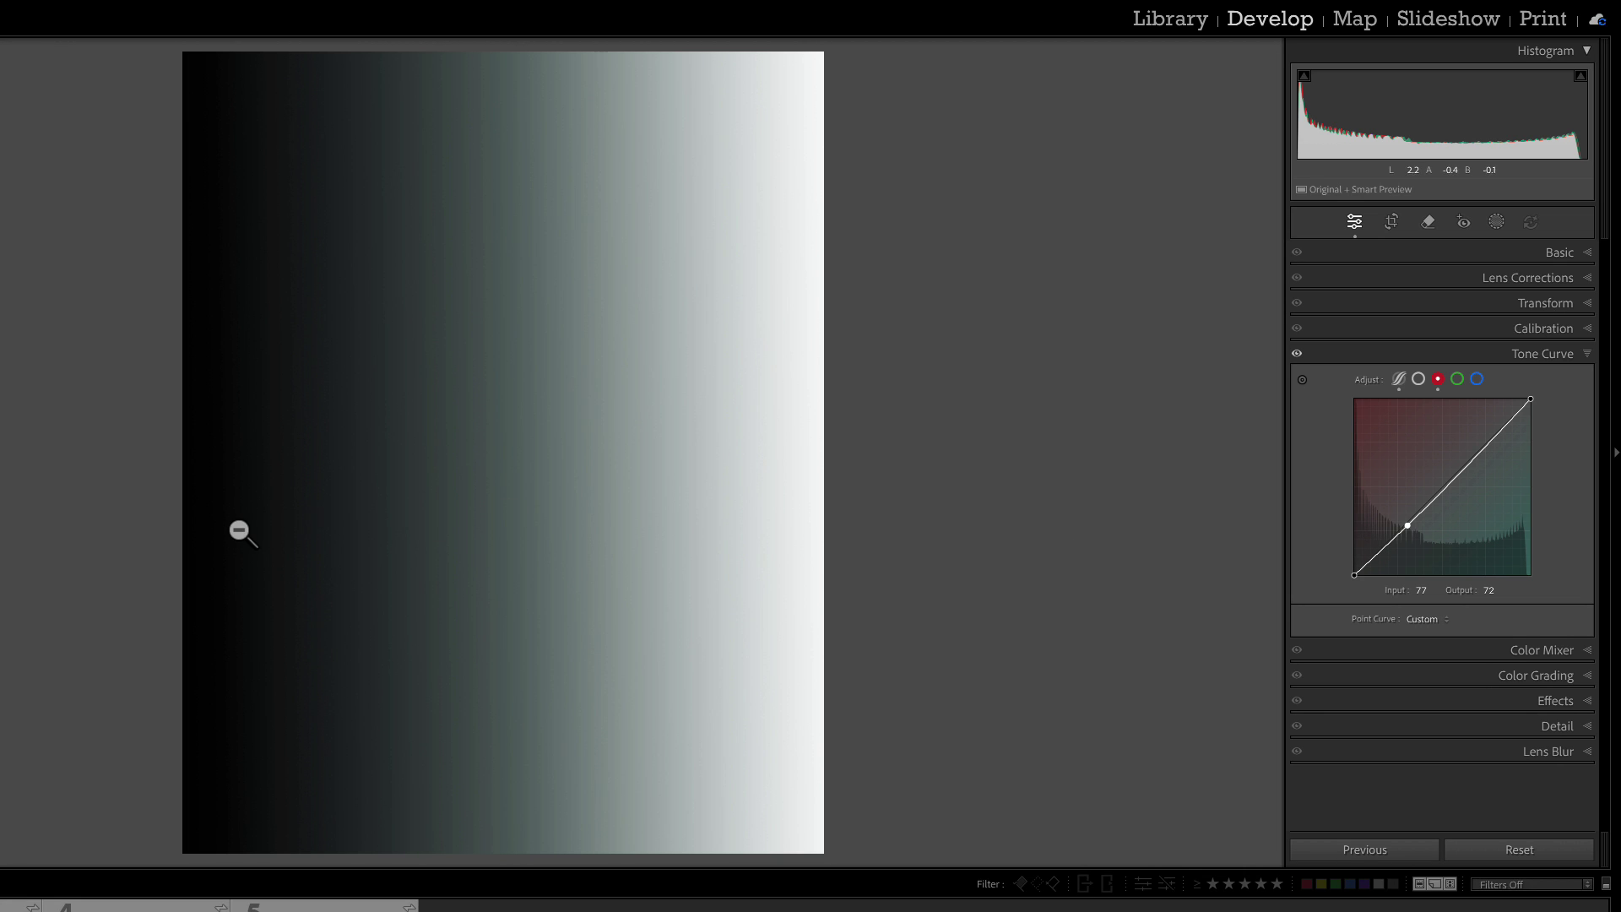
click(1381, 554)
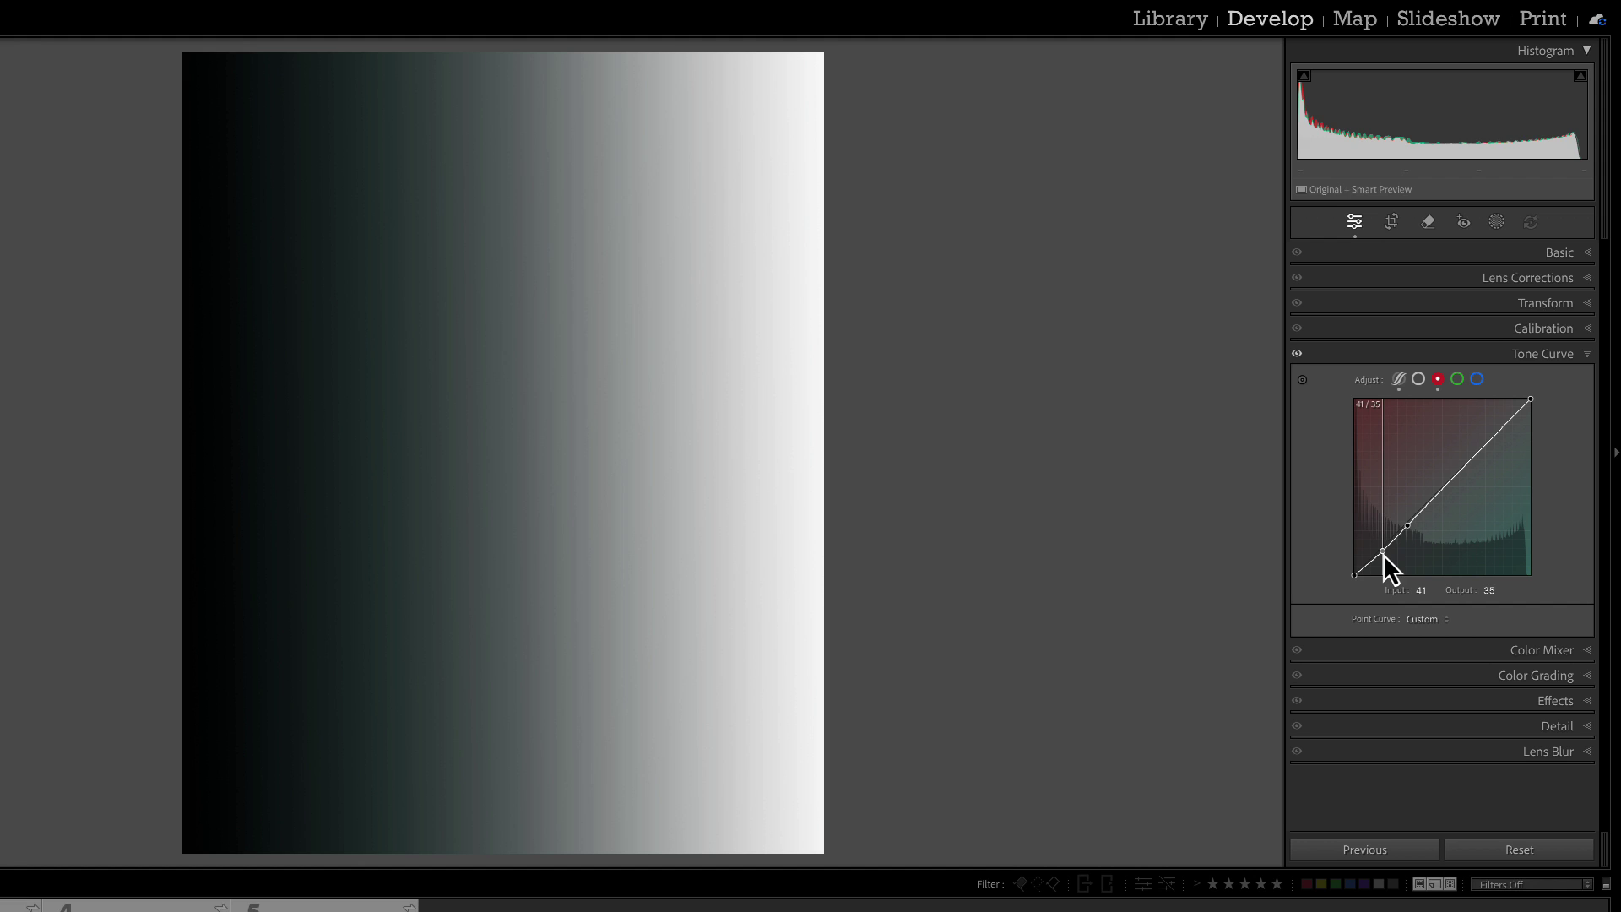
drag(1383, 554, 1371, 536)
click(1425, 508)
click(1435, 500)
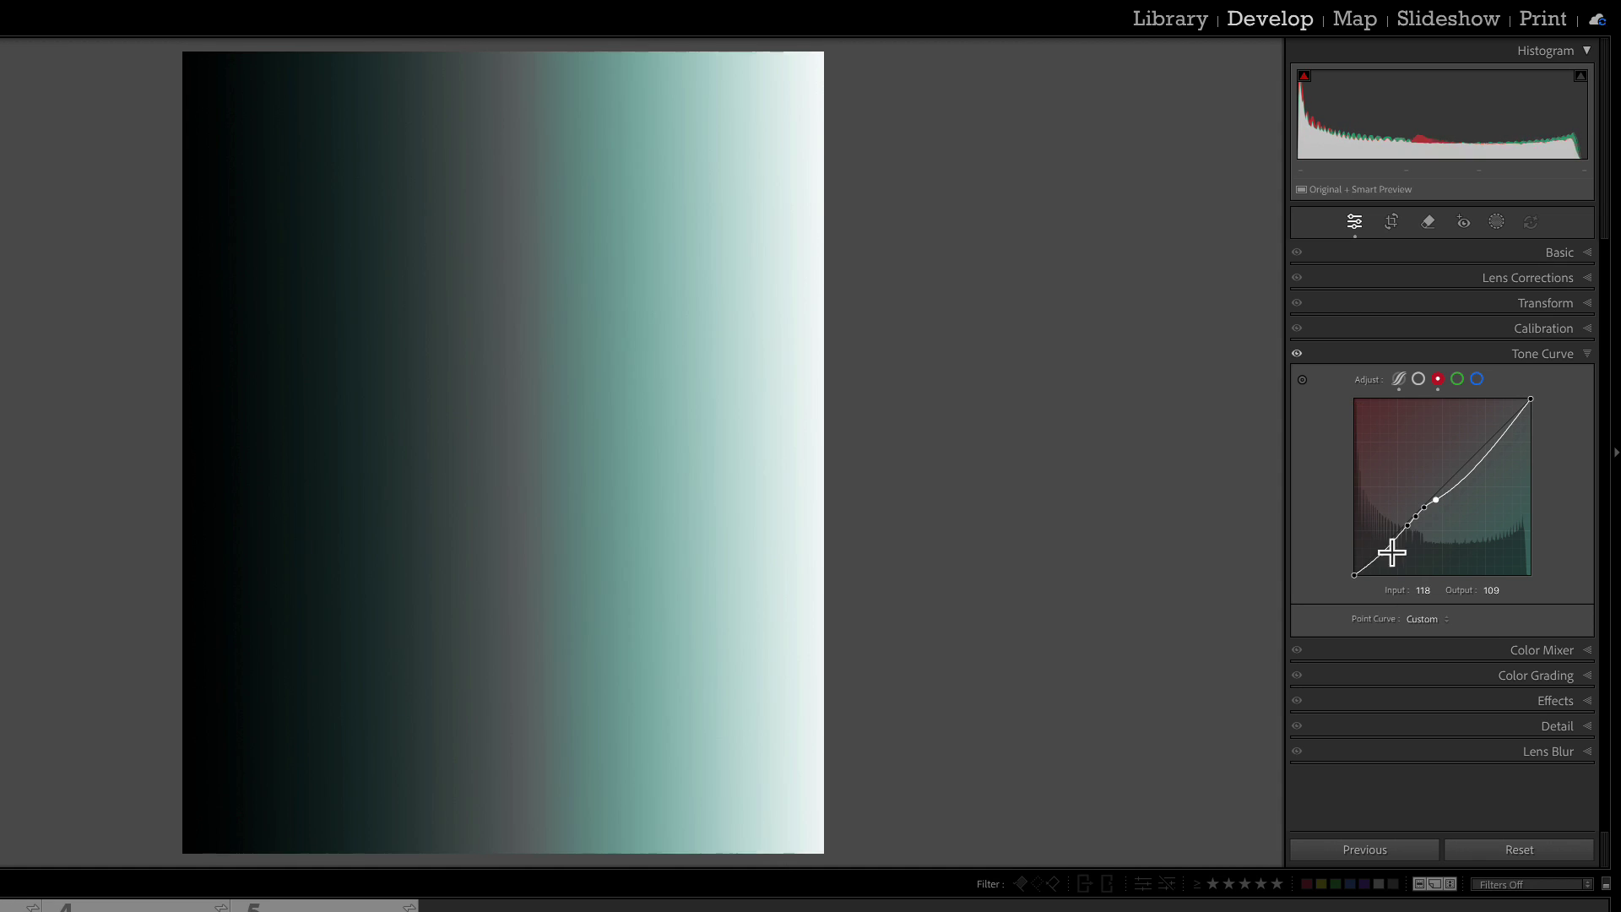
mouse_move(1381, 554)
mouse_down()
mouse_move(1359, 524)
mouse_move(1374, 553)
mouse_up()
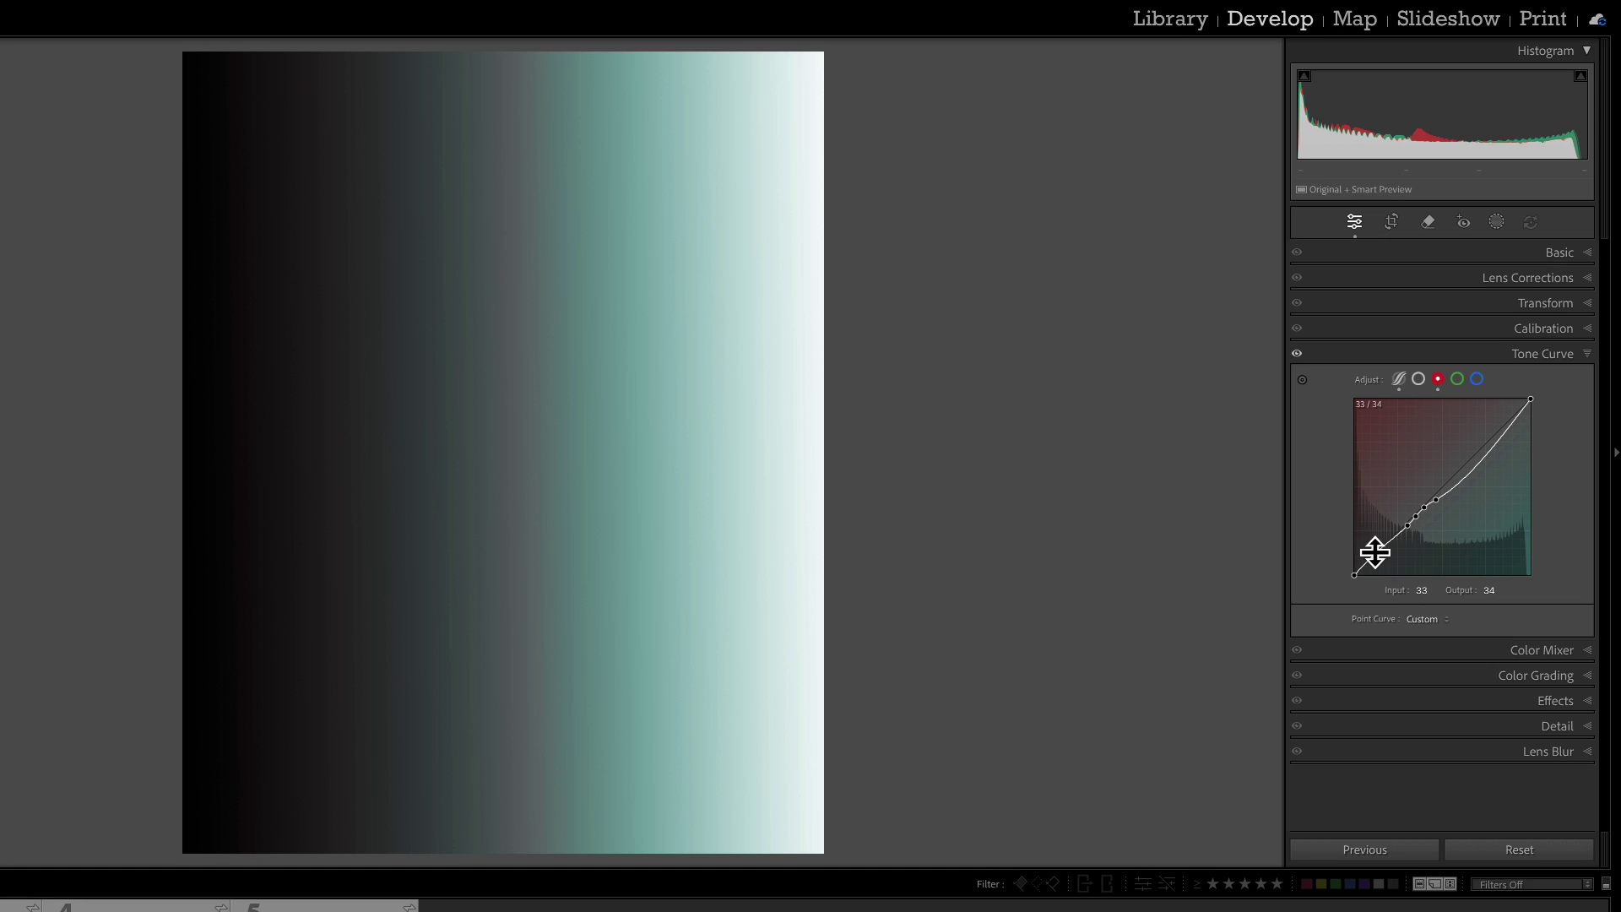
drag(1491, 445, 1491, 456)
click(1507, 434)
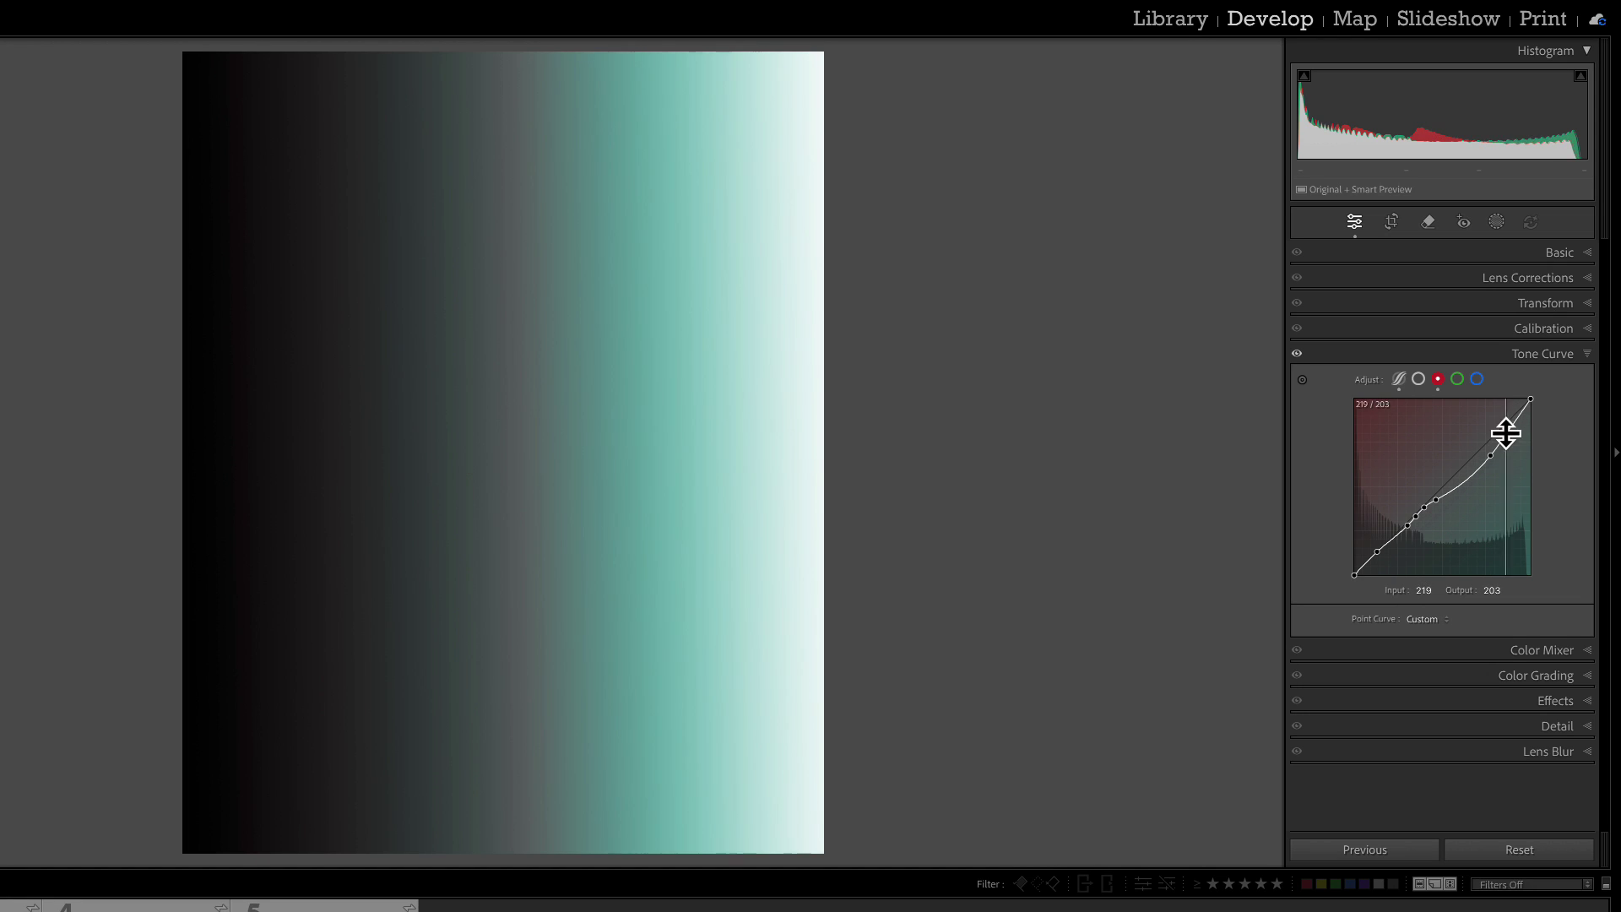
click(1518, 417)
Step: On the green channel, add a midtone point and bow the curve upward for a mint-green gradient
click(1457, 379)
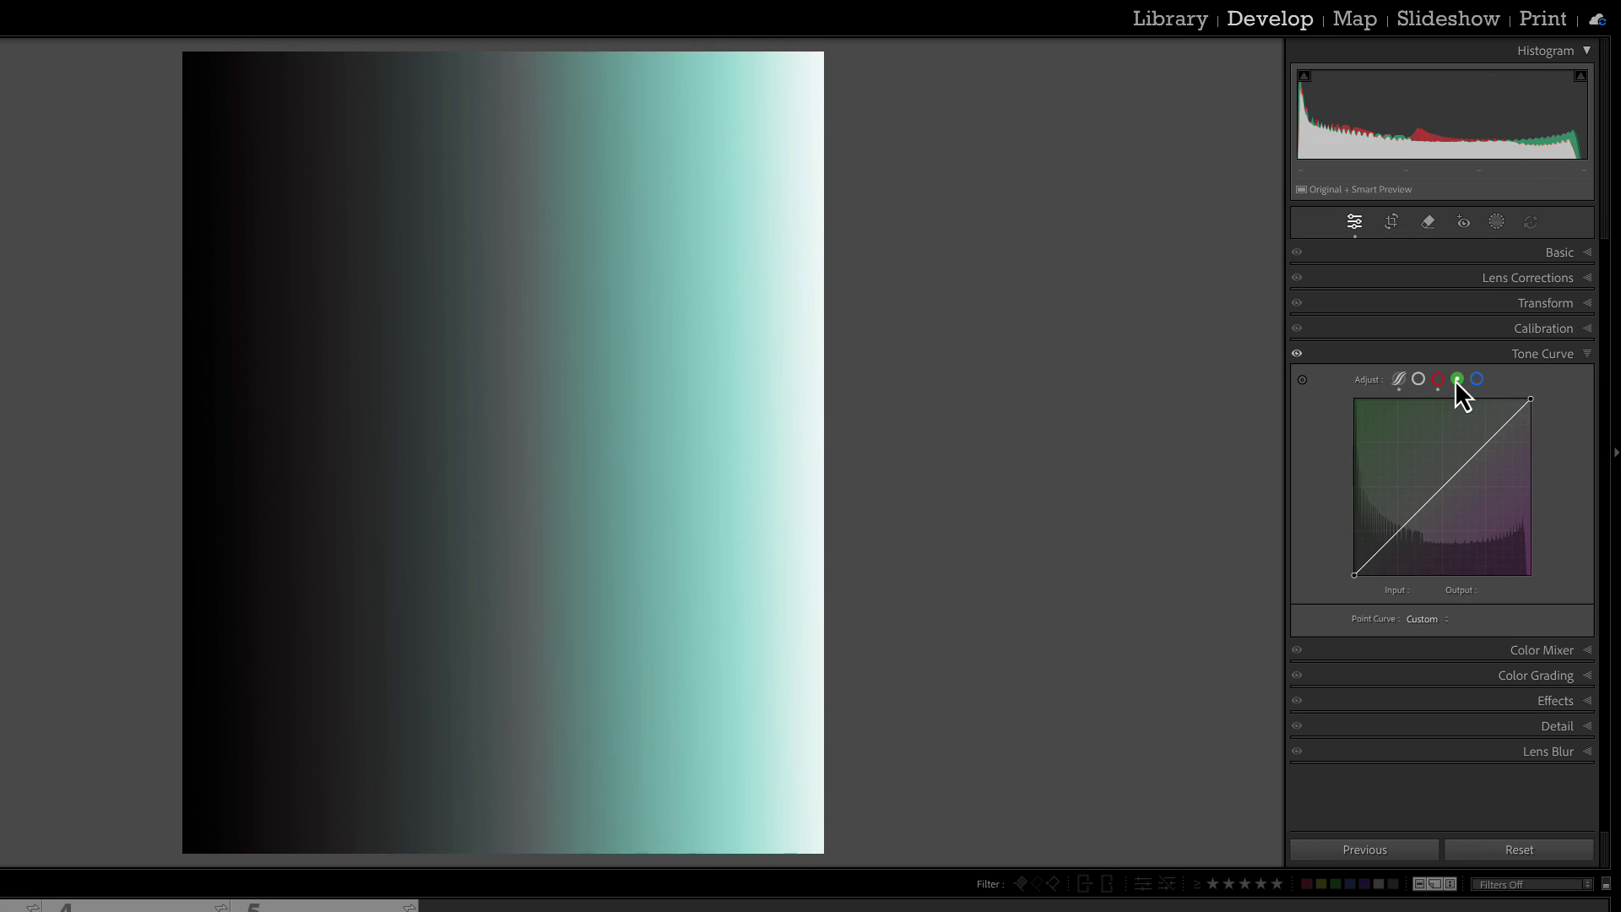
mouse_move(1459, 467)
mouse_down()
mouse_move(1437, 441)
mouse_move(1491, 515)
mouse_move(1458, 469)
mouse_up()
mouse_move(1459, 474)
mouse_down()
mouse_move(1430, 439)
mouse_move(1479, 508)
mouse_move(1457, 472)
mouse_up()
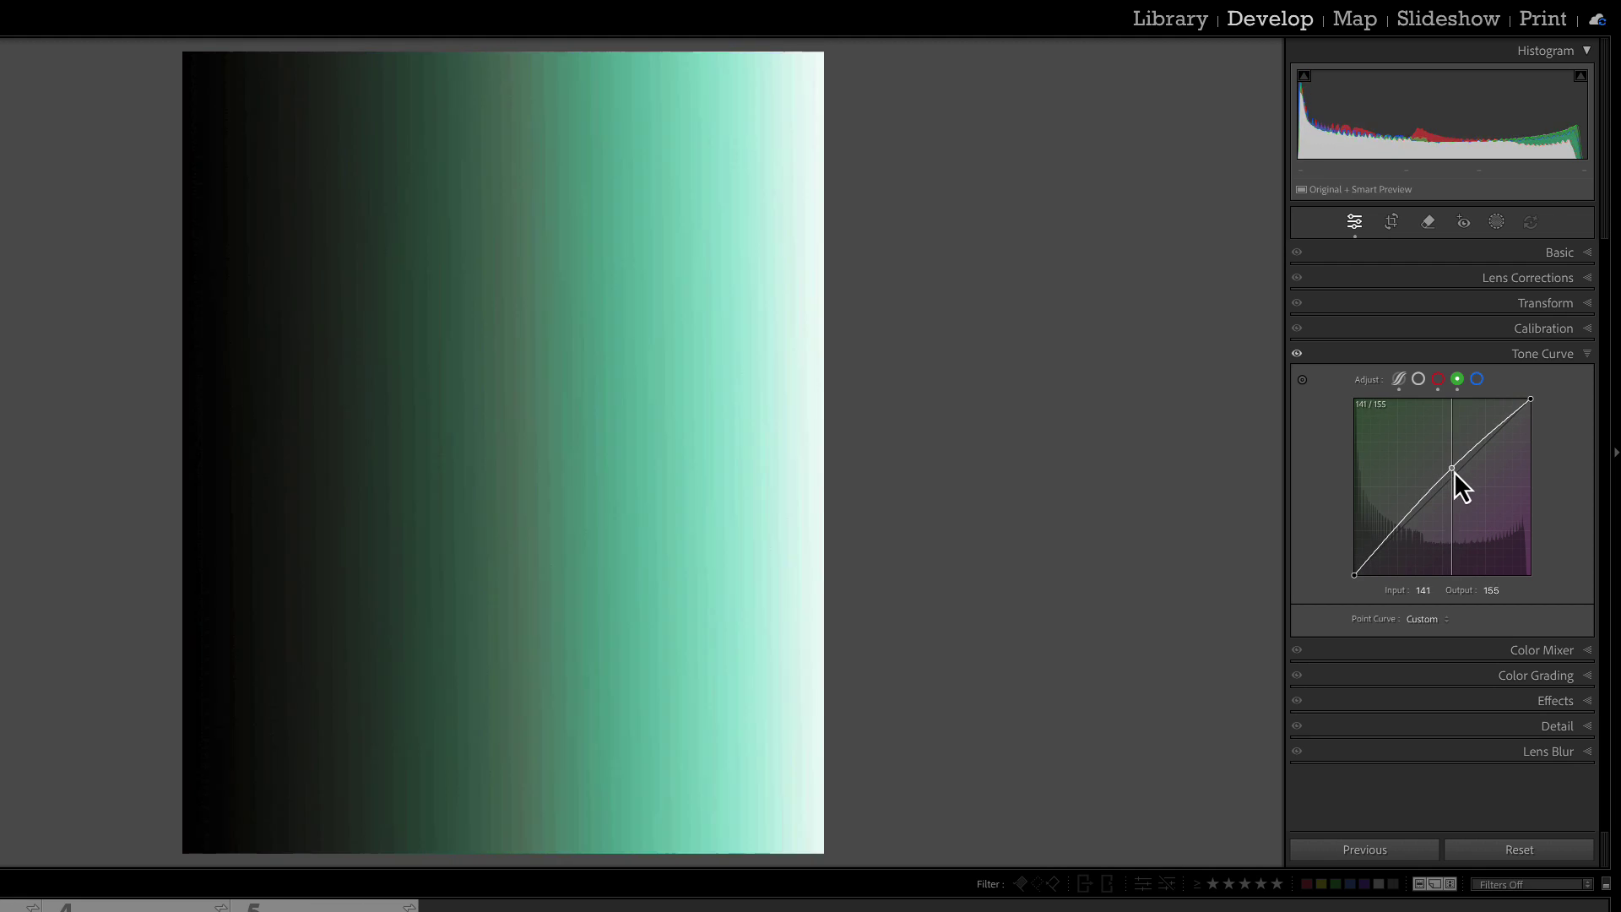
click(1477, 379)
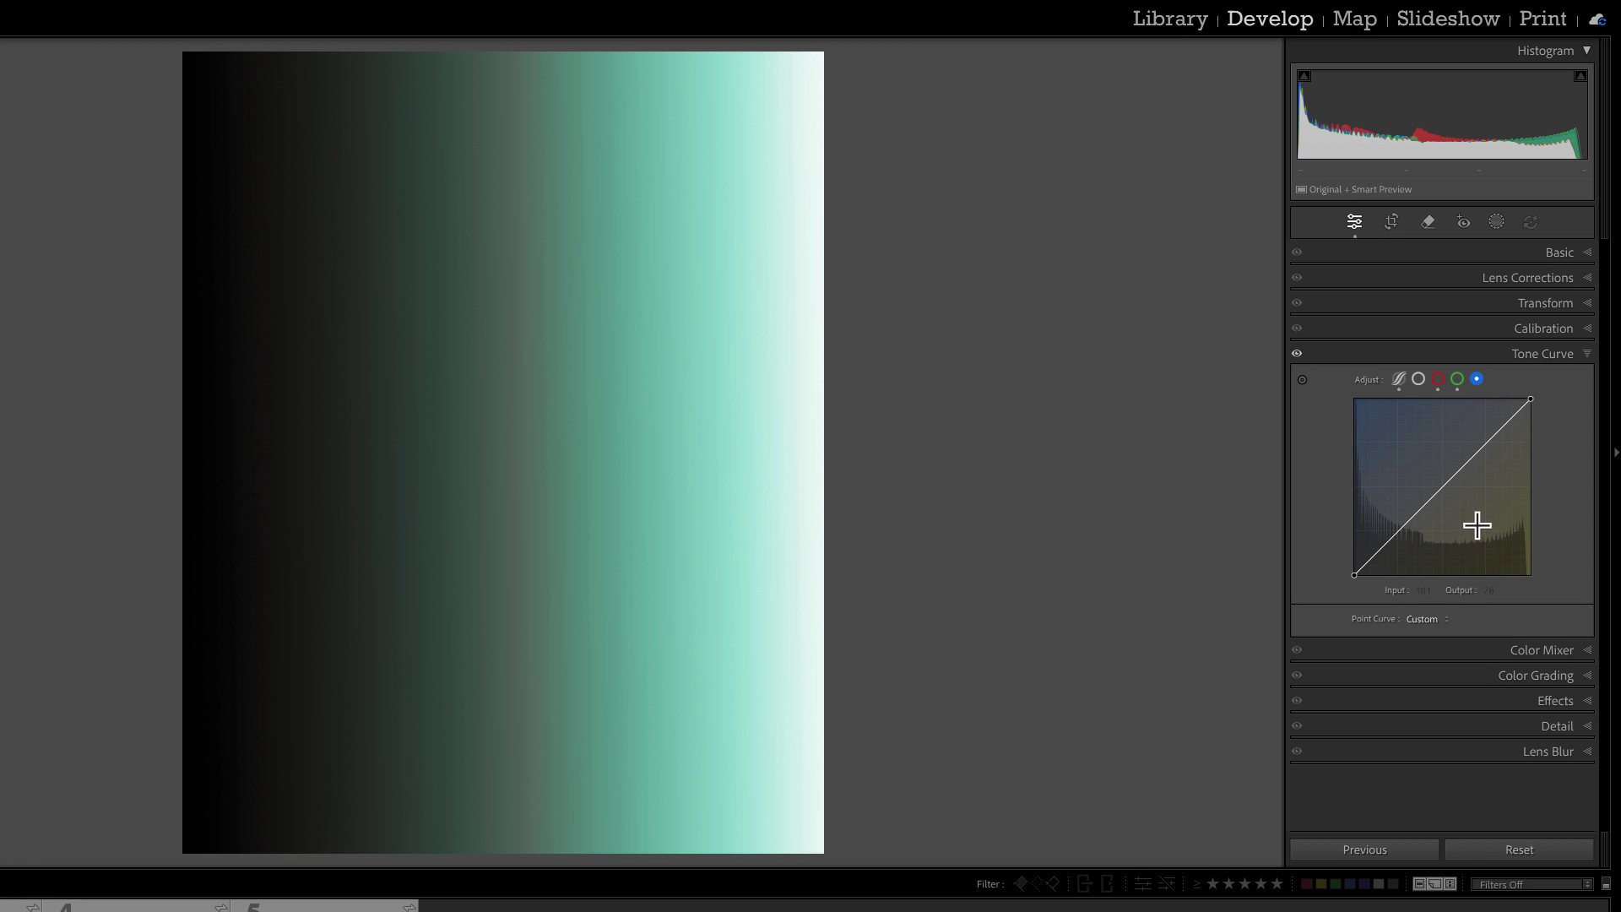
Step: Add three blue-curve points, pull a high one down into a dip, then open the waterfall photo
click(1482, 448)
click(1518, 411)
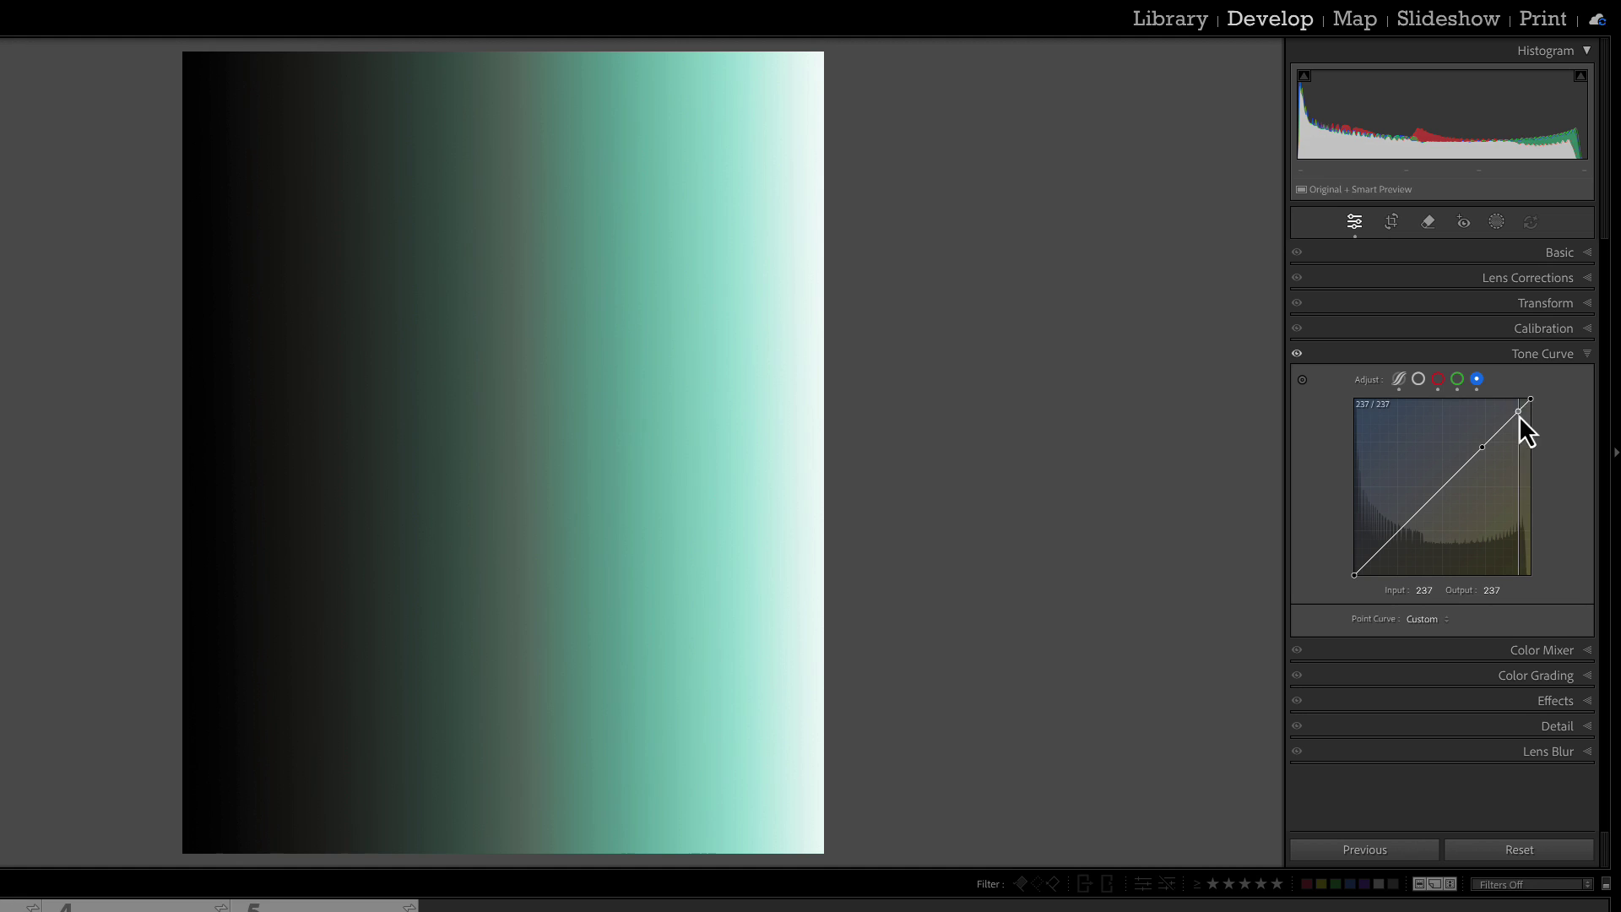
click(1467, 460)
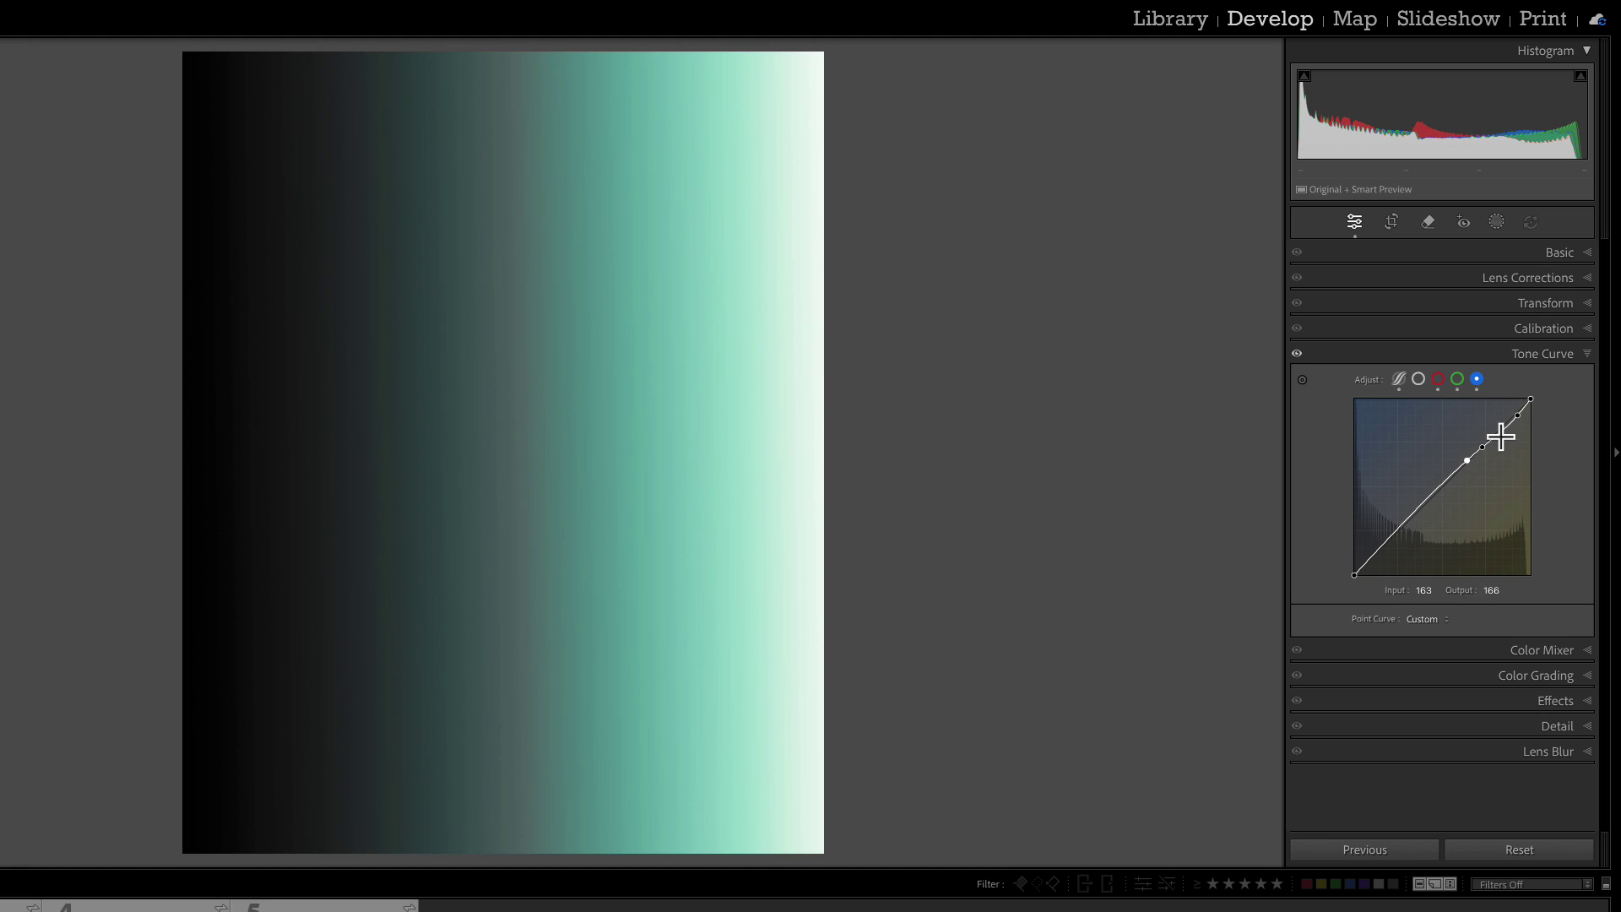
drag(1506, 429, 1511, 446)
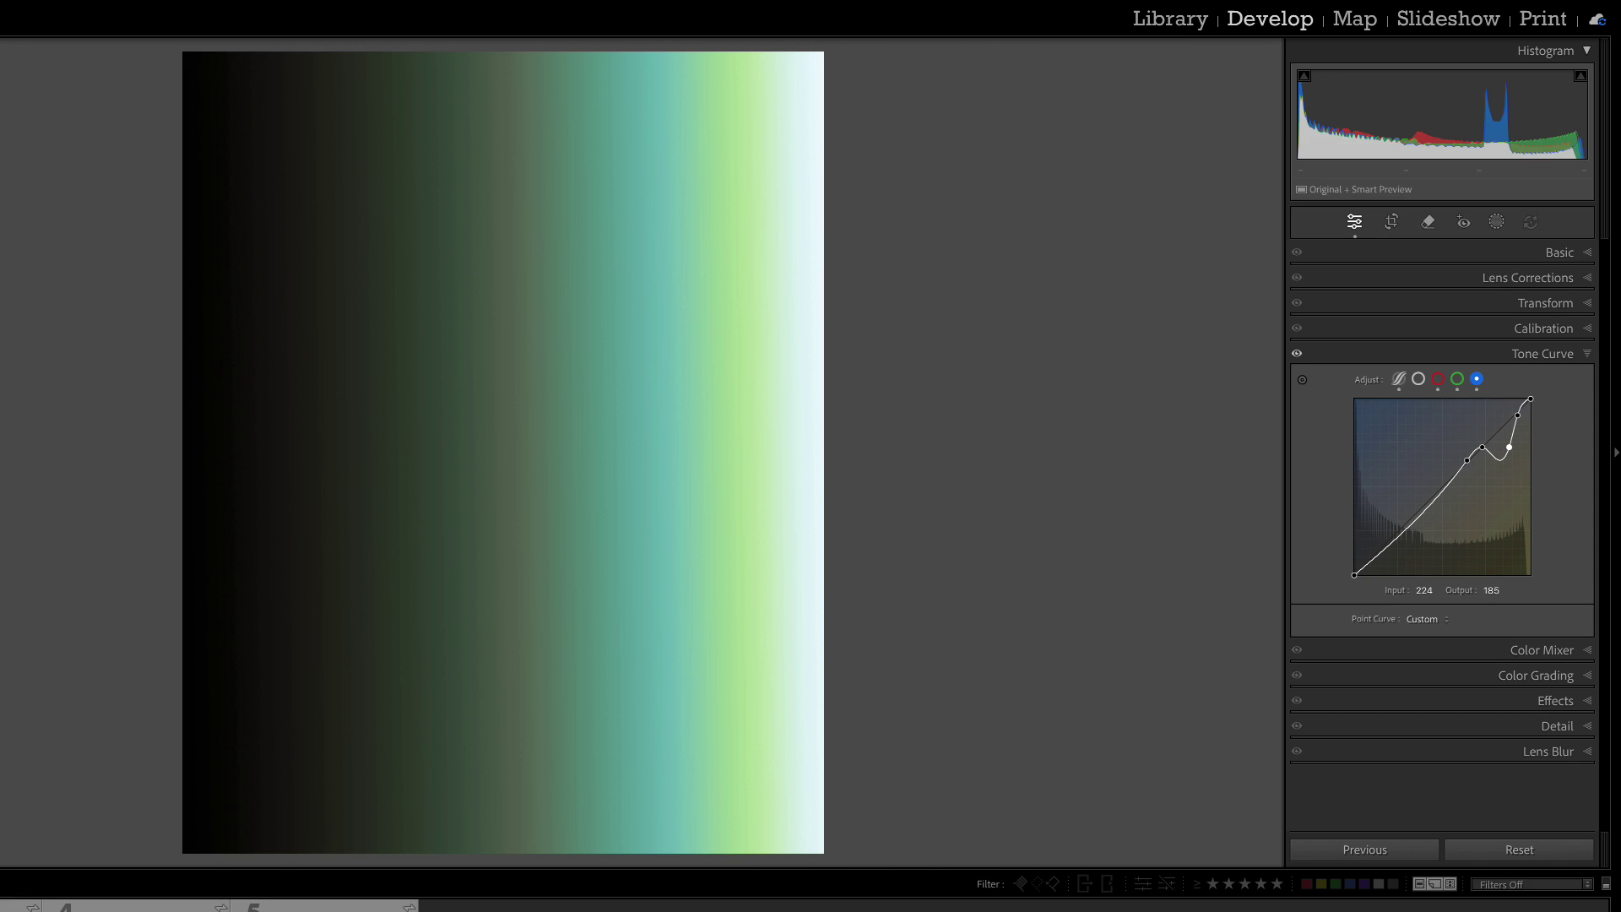
click(25, 905)
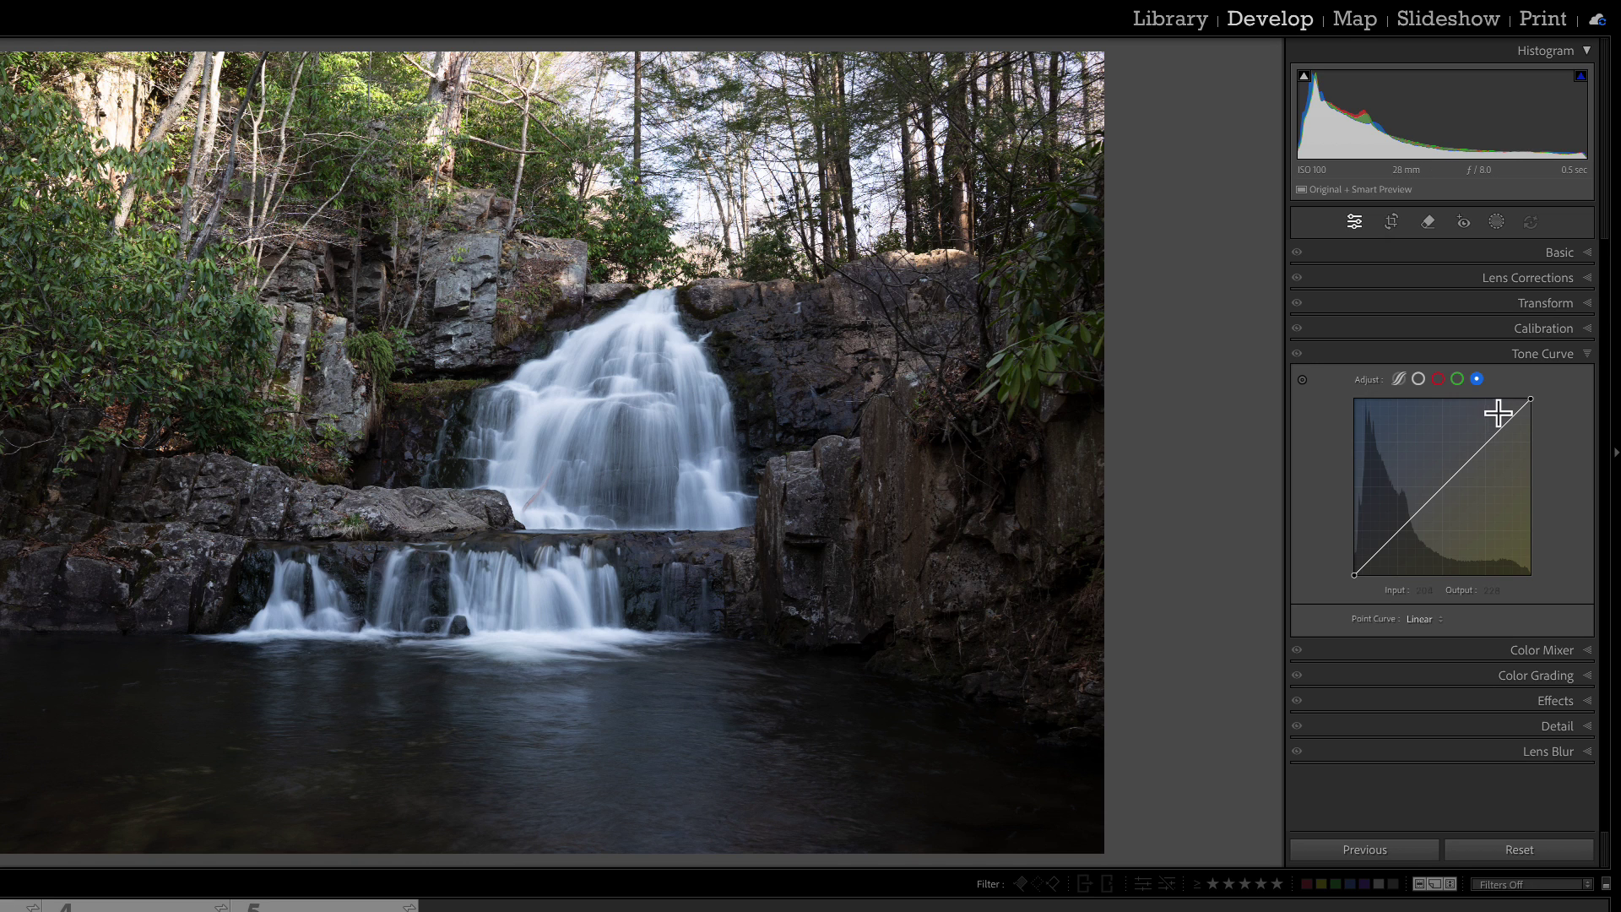
Step: Add upper and midtone blue-curve points, setting the midtone to 133/130 and the upper point to 238/226
click(1523, 405)
click(1512, 417)
drag(1507, 426, 1494, 441)
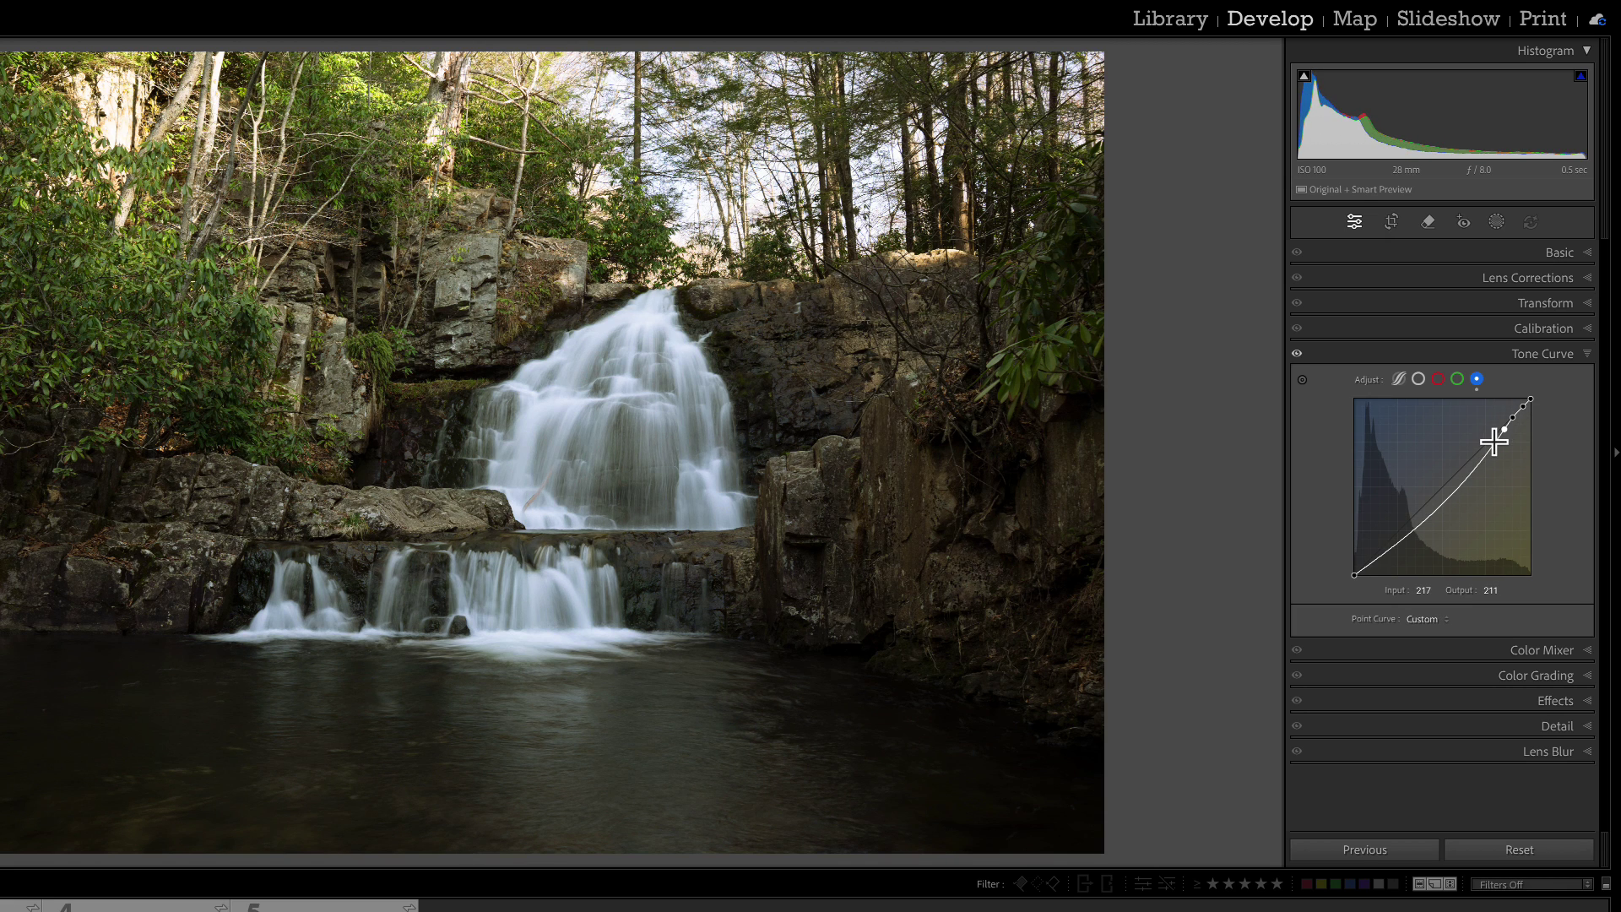
click(1448, 488)
drag(1445, 486, 1446, 484)
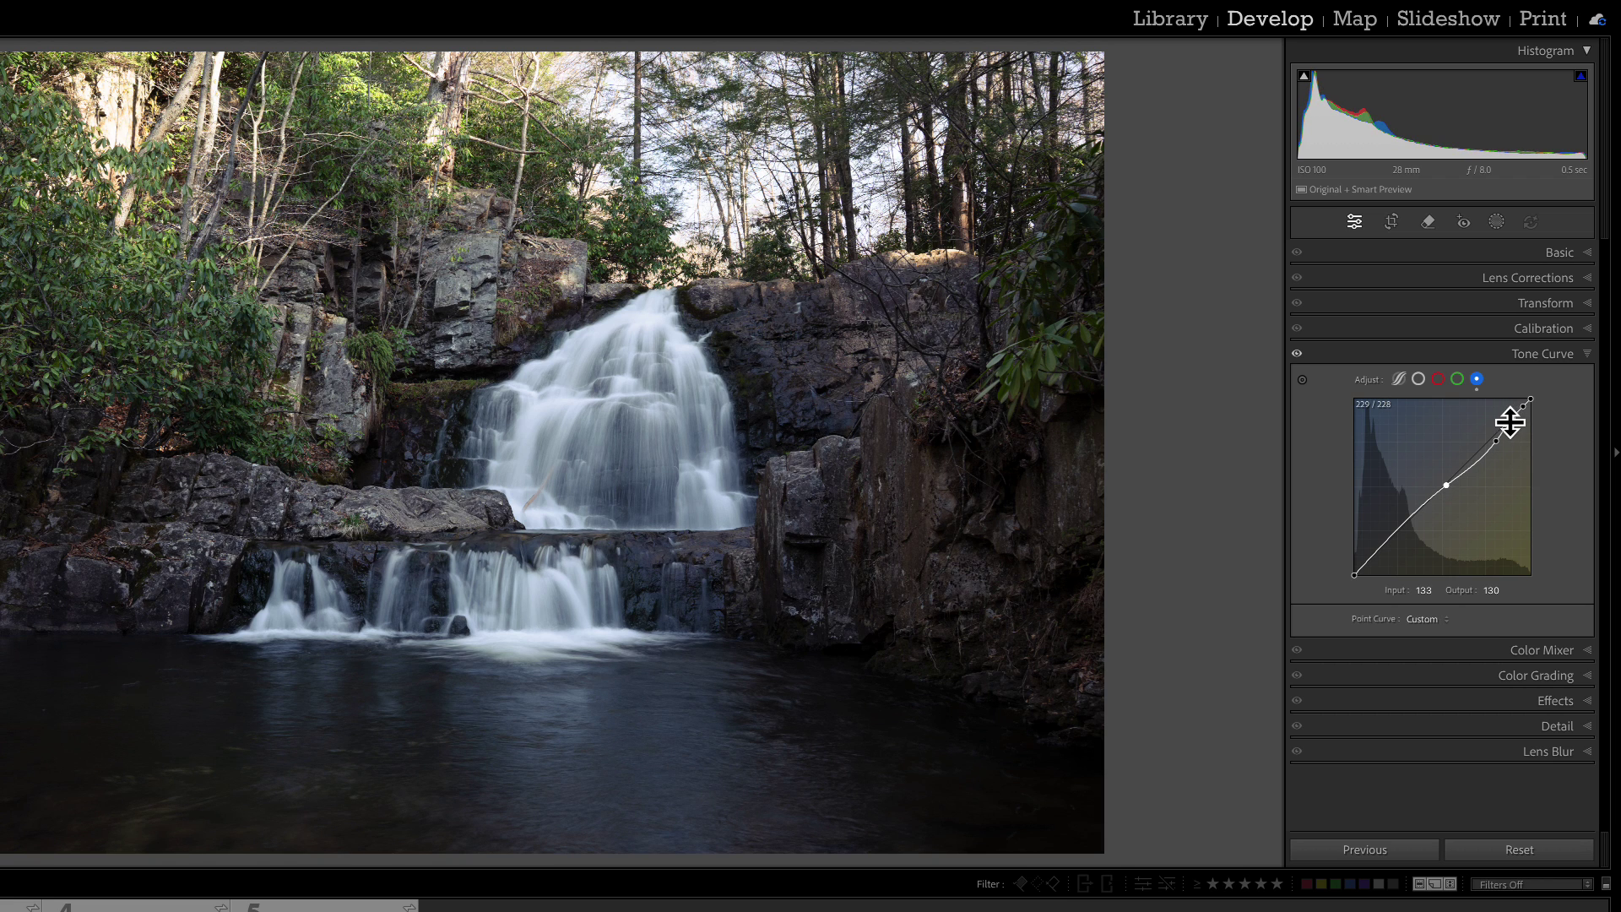
drag(1511, 417, 1521, 433)
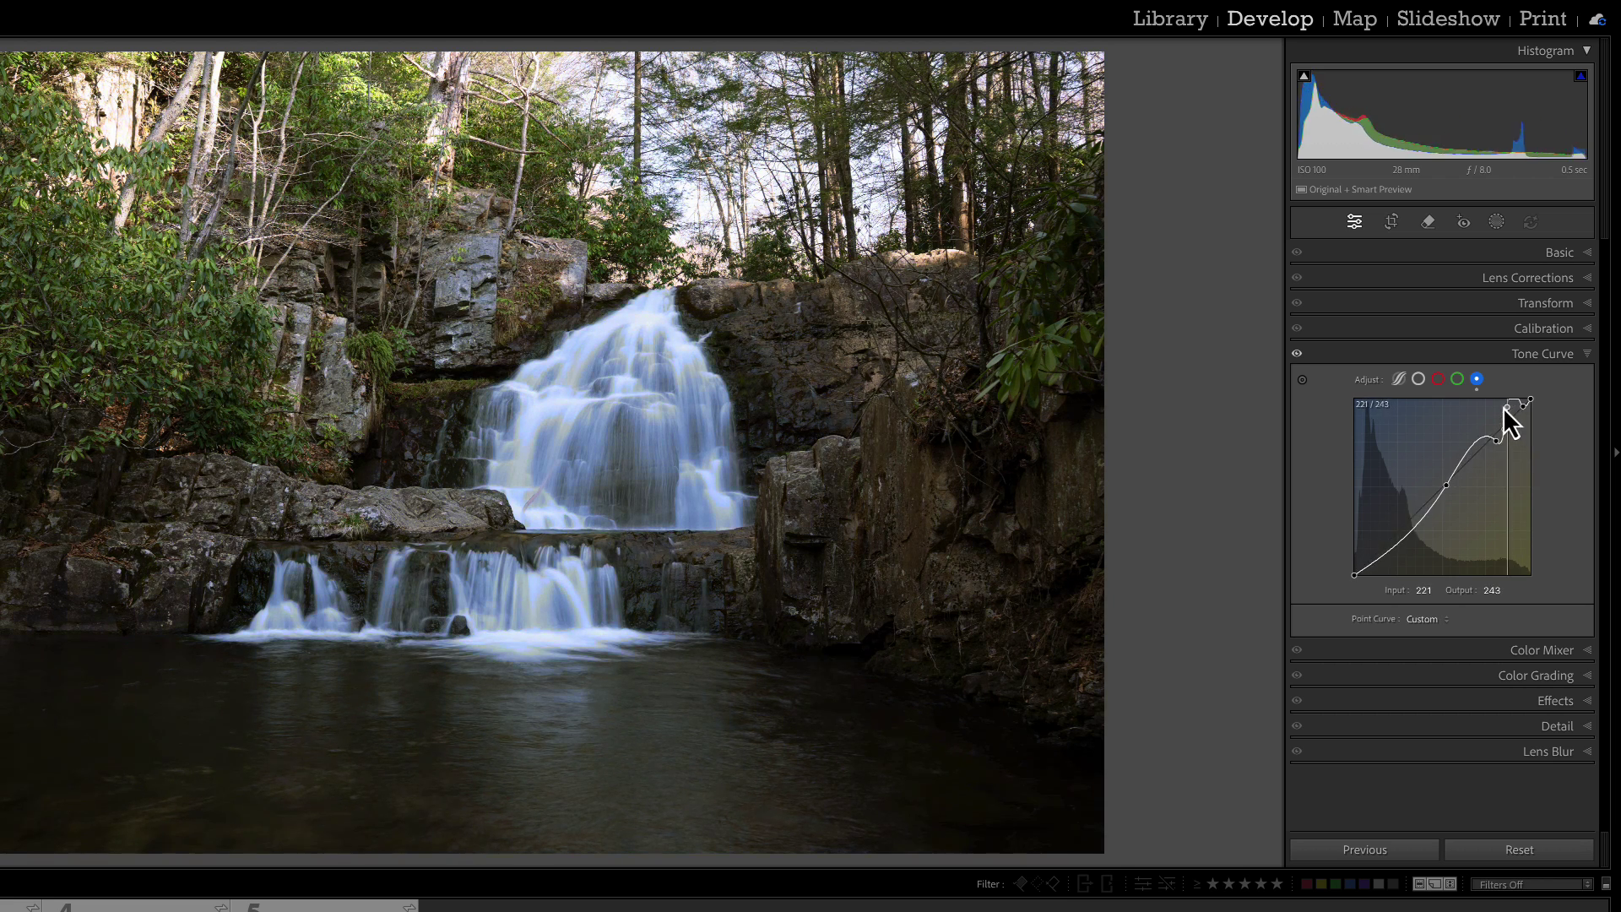
mouse_move(1506, 409)
mouse_down()
mouse_move(1516, 431)
mouse_move(1514, 417)
mouse_up()
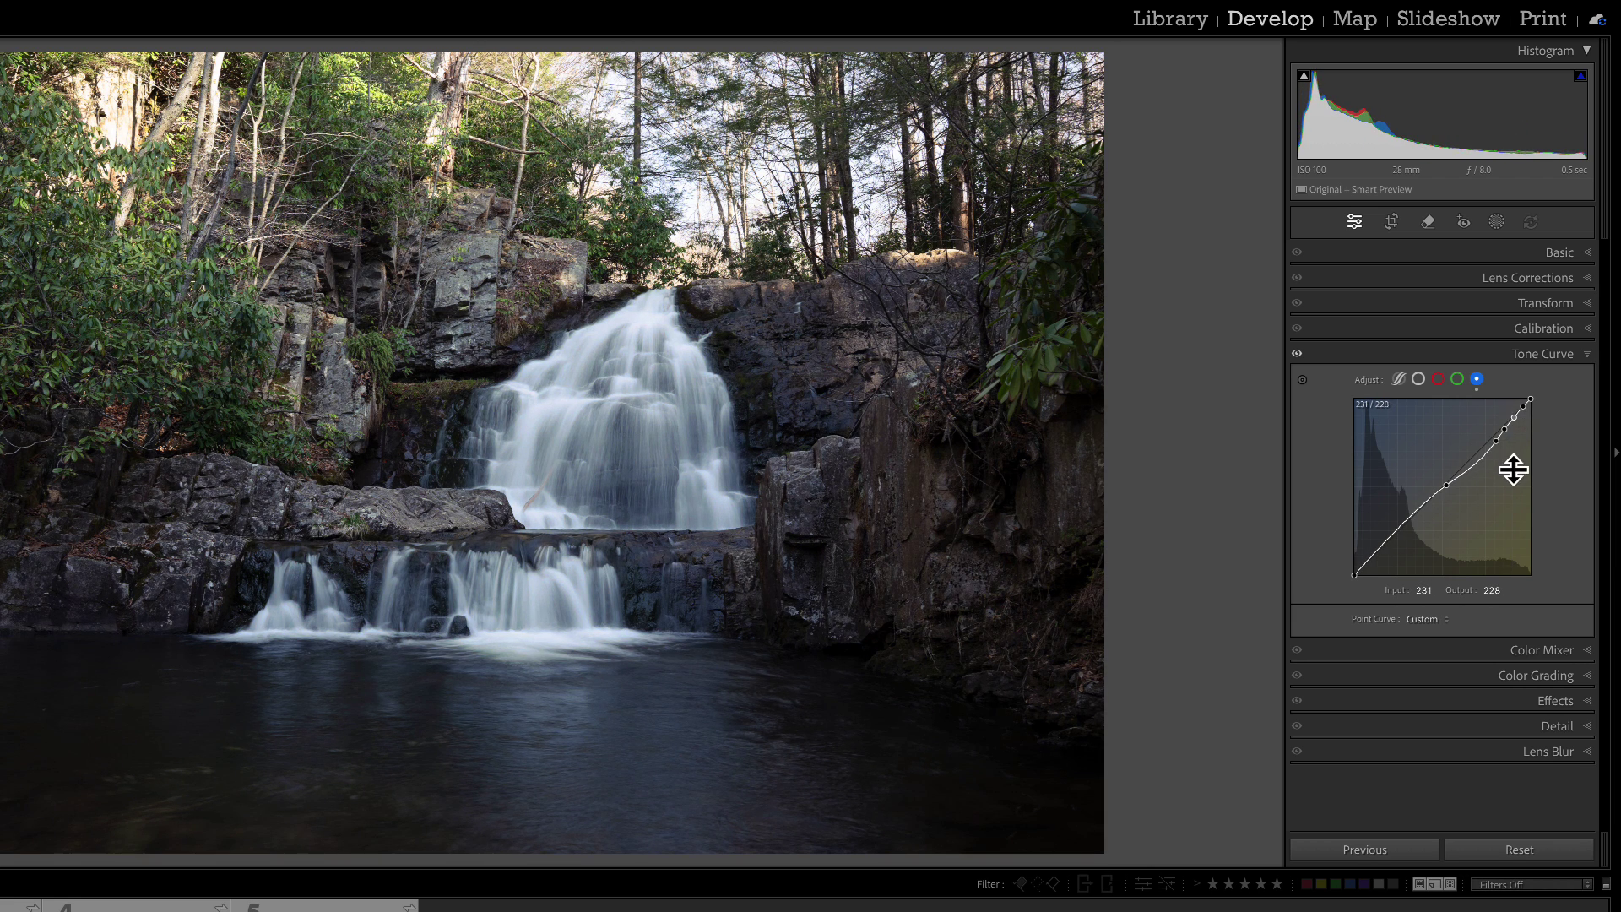
Step: Compare the green and red channel curves, then add another upper point on the blue curve
click(1457, 379)
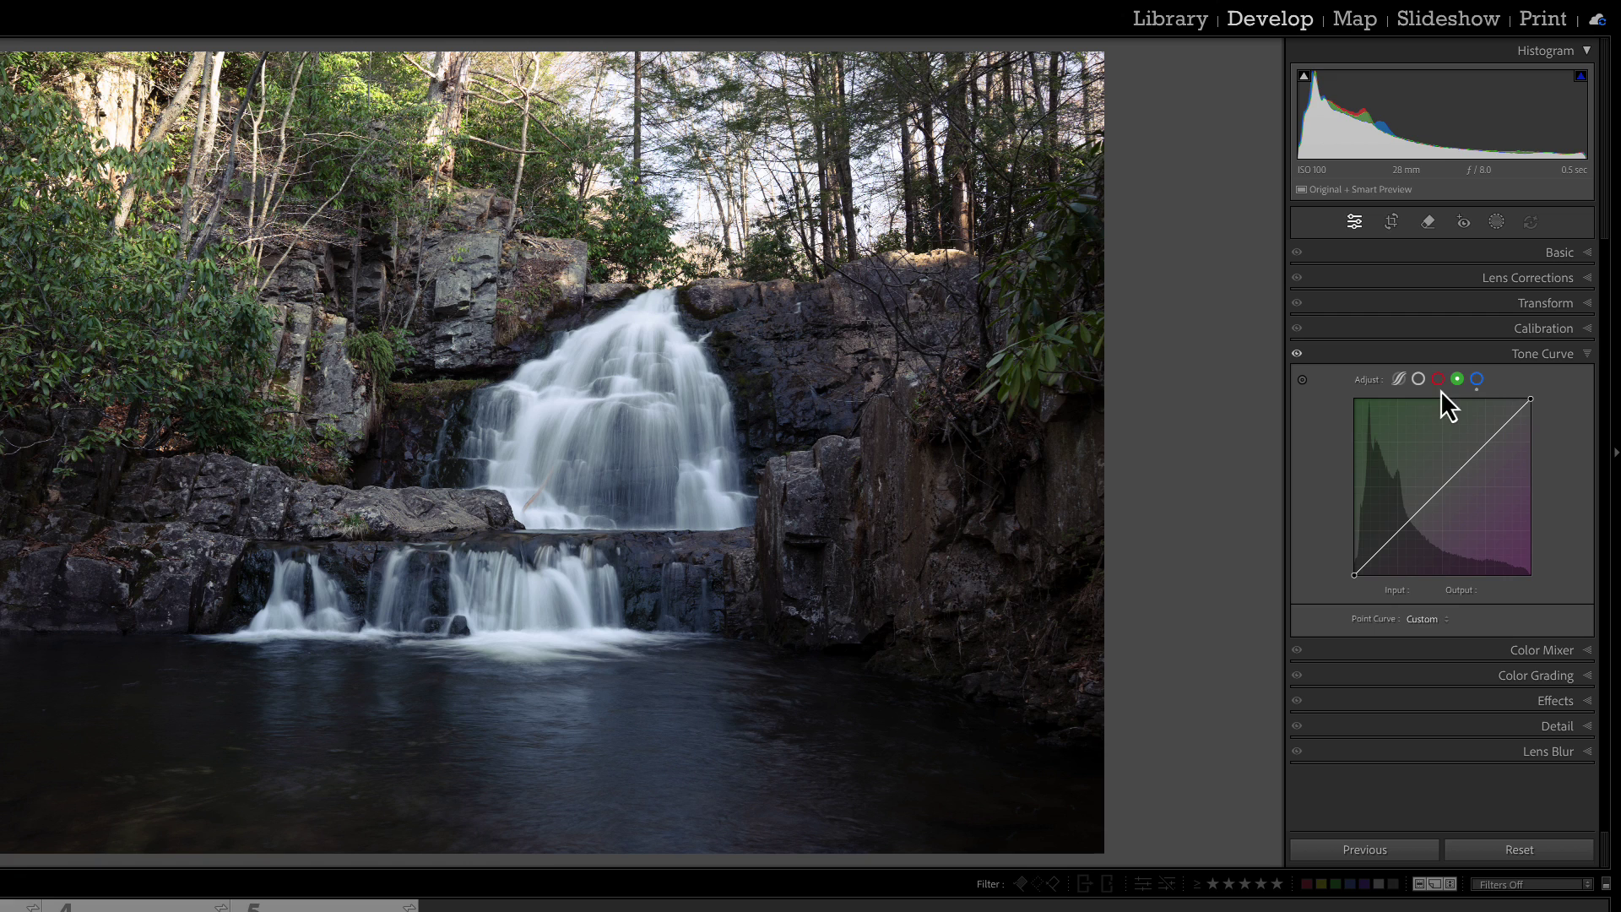
click(1437, 379)
click(1478, 379)
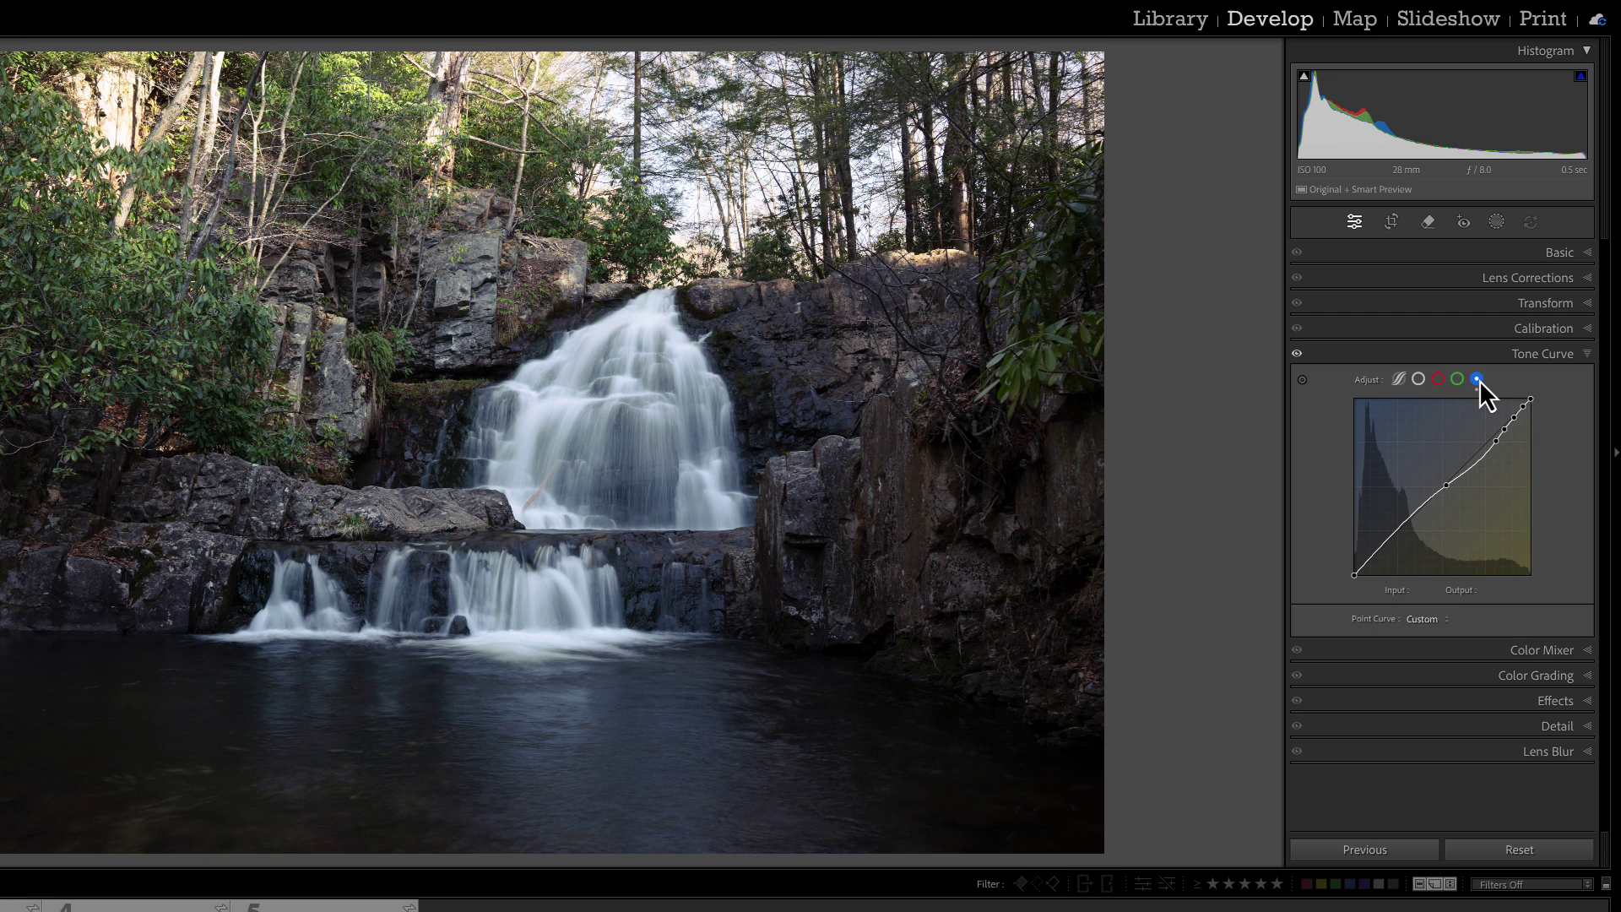
click(1495, 436)
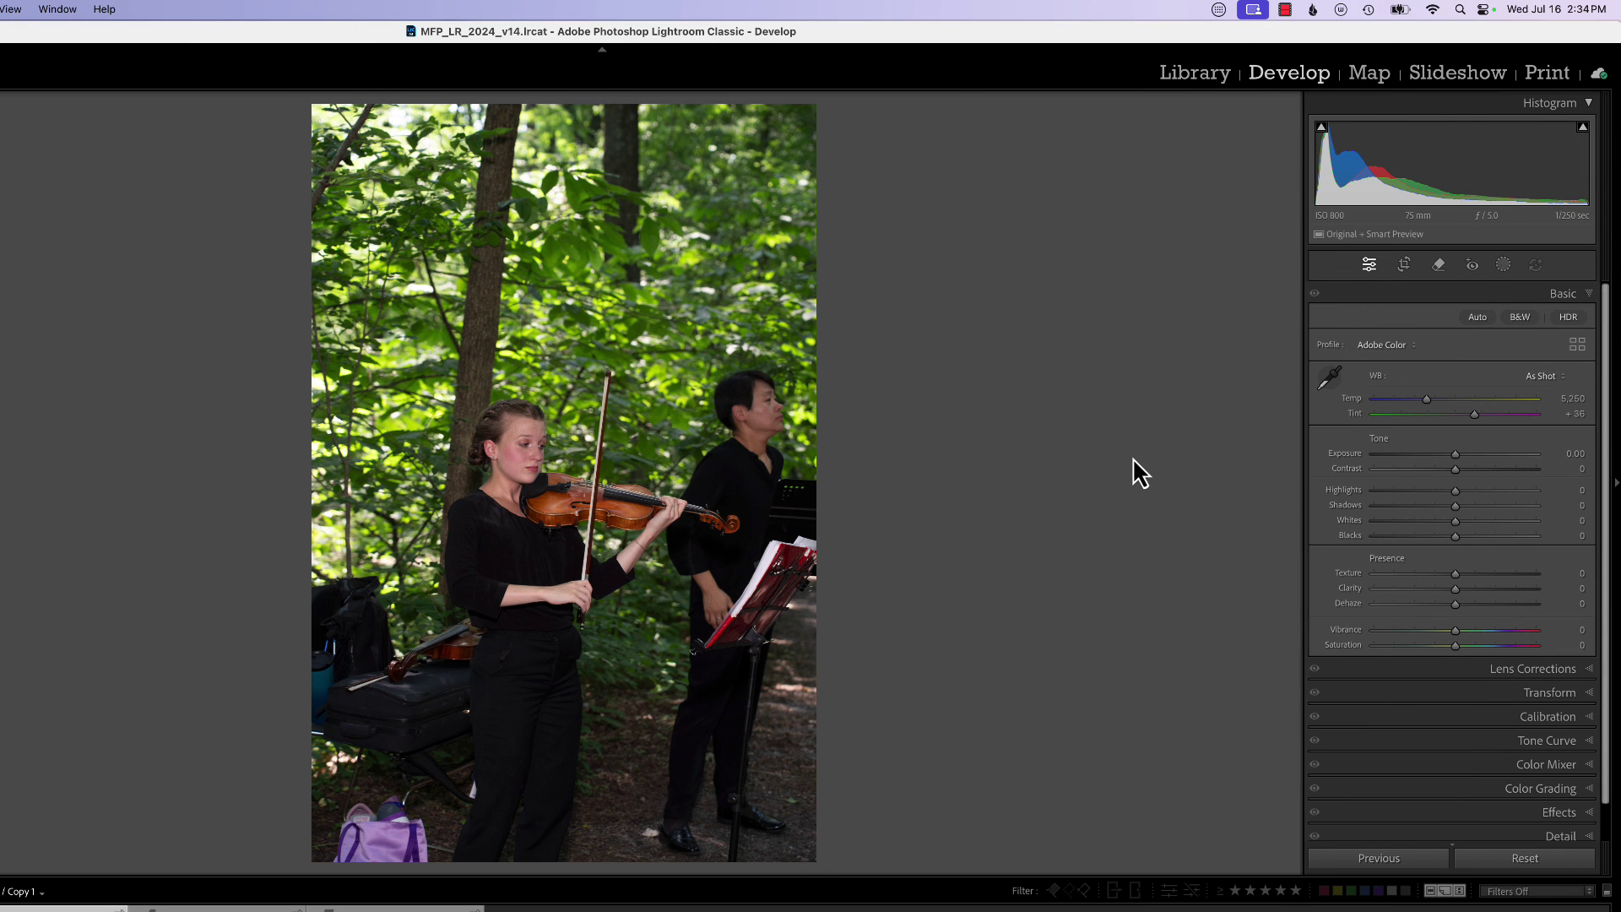
Step: Create a Subject mask selecting the two musicians and show its Curve settings
click(1504, 265)
click(1352, 329)
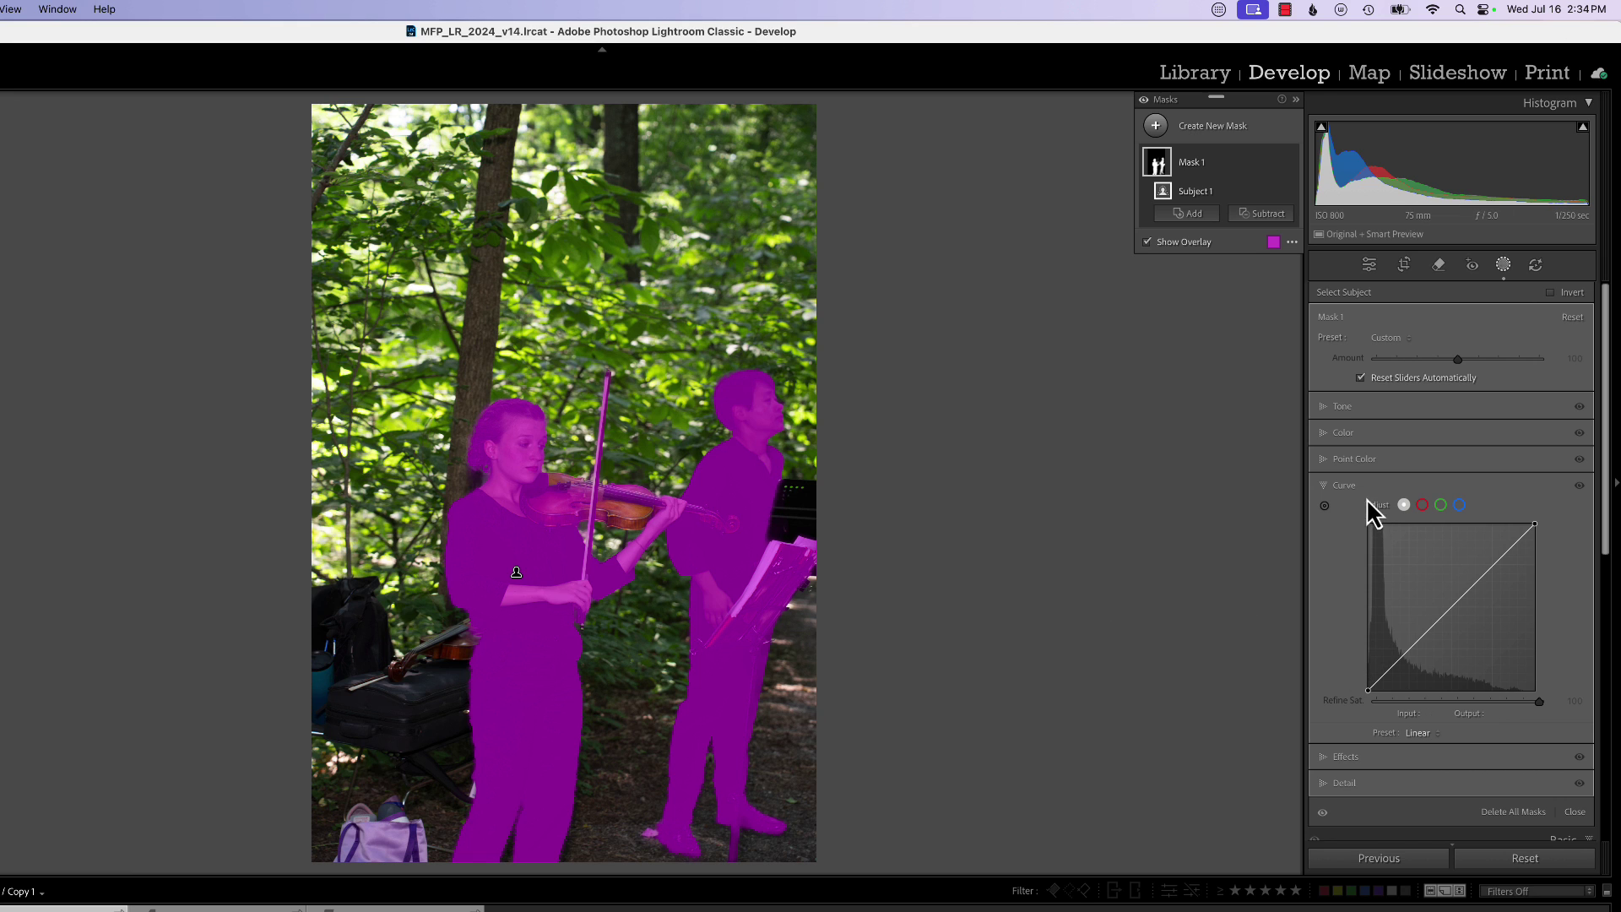
click(1341, 486)
click(1327, 487)
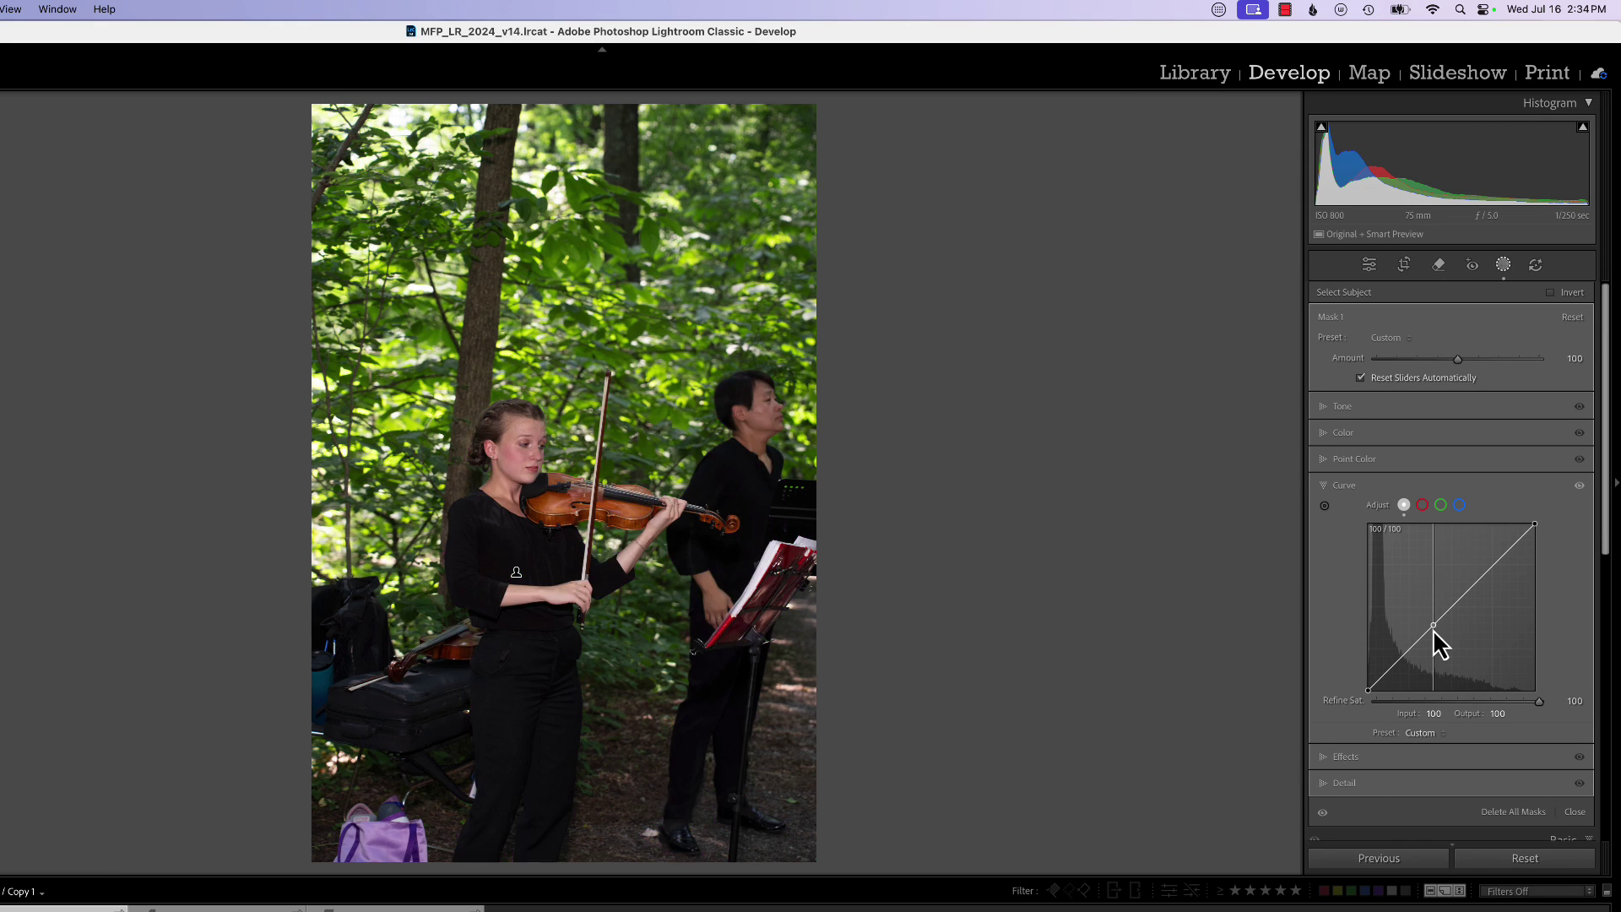
Step: Shape the mask curve into an S, with the lower point at 103/70 darkening the people
drag(1433, 624, 1435, 639)
drag(1483, 579, 1479, 572)
drag(1432, 640, 1435, 644)
Step: In the mask's Effects, set Texture to −12 and Clarity to −40, then reopen the Curve section
click(1354, 754)
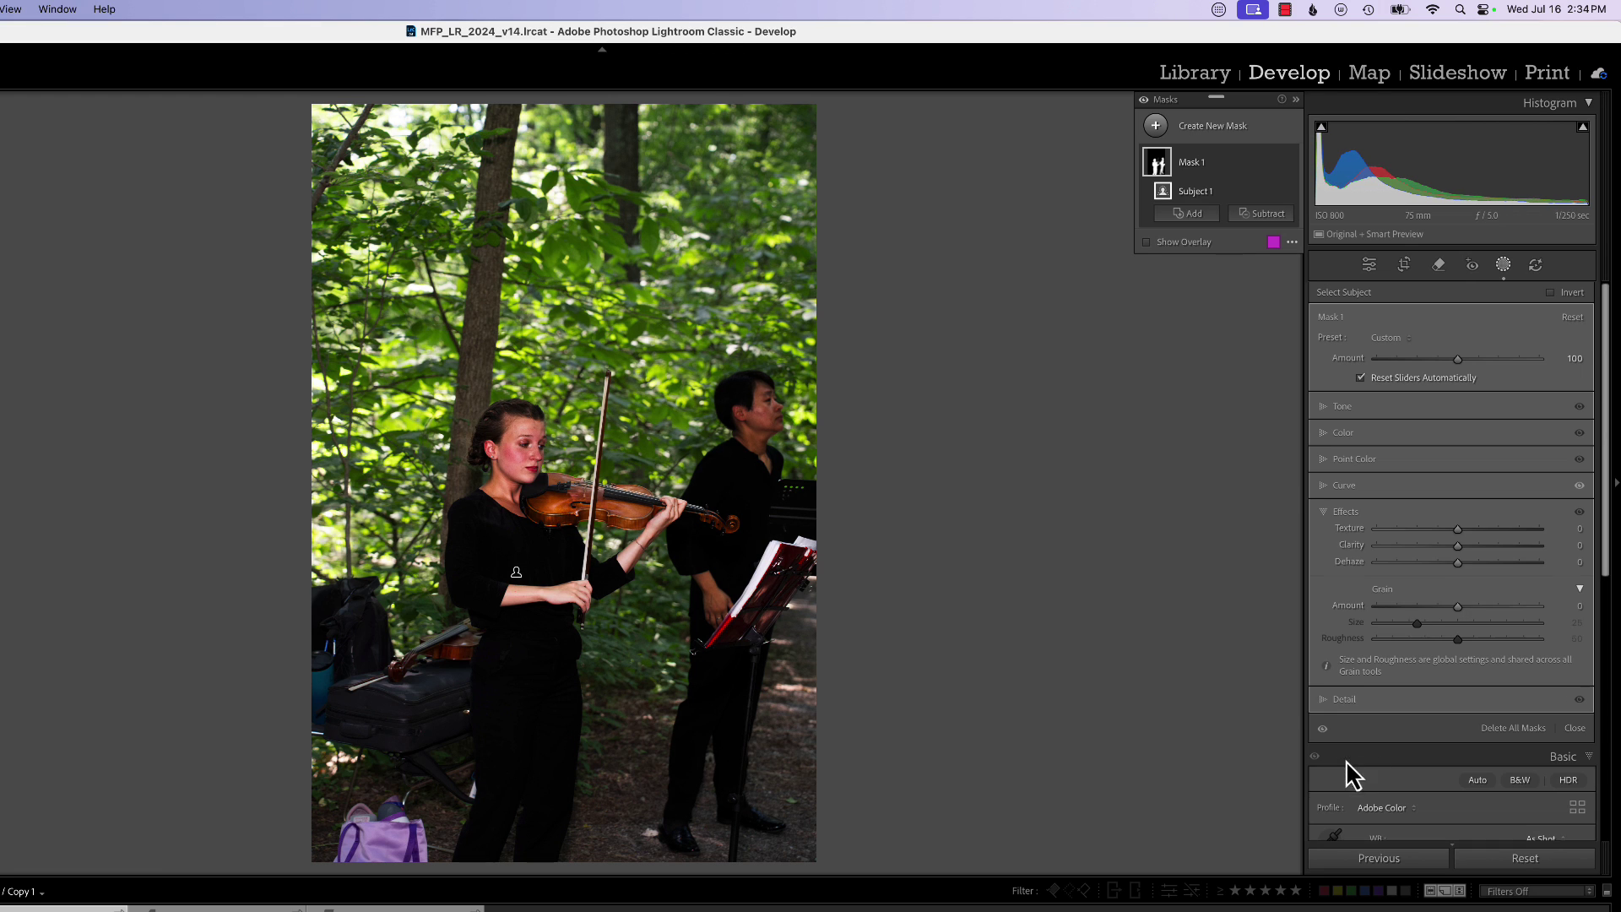
drag(1458, 545, 1423, 550)
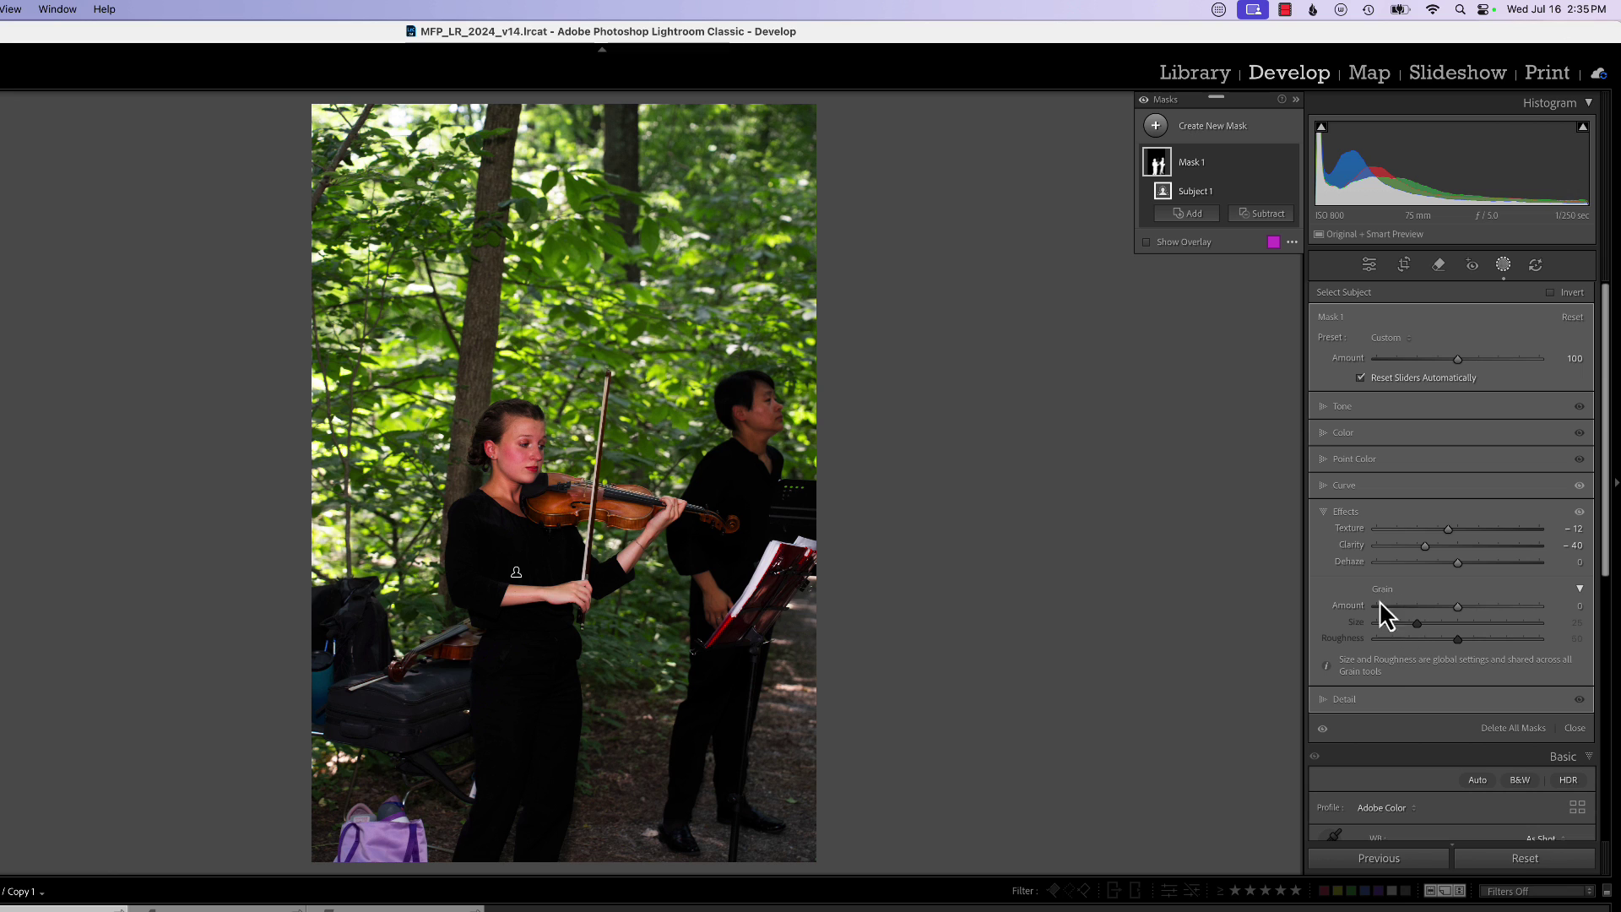
click(1344, 486)
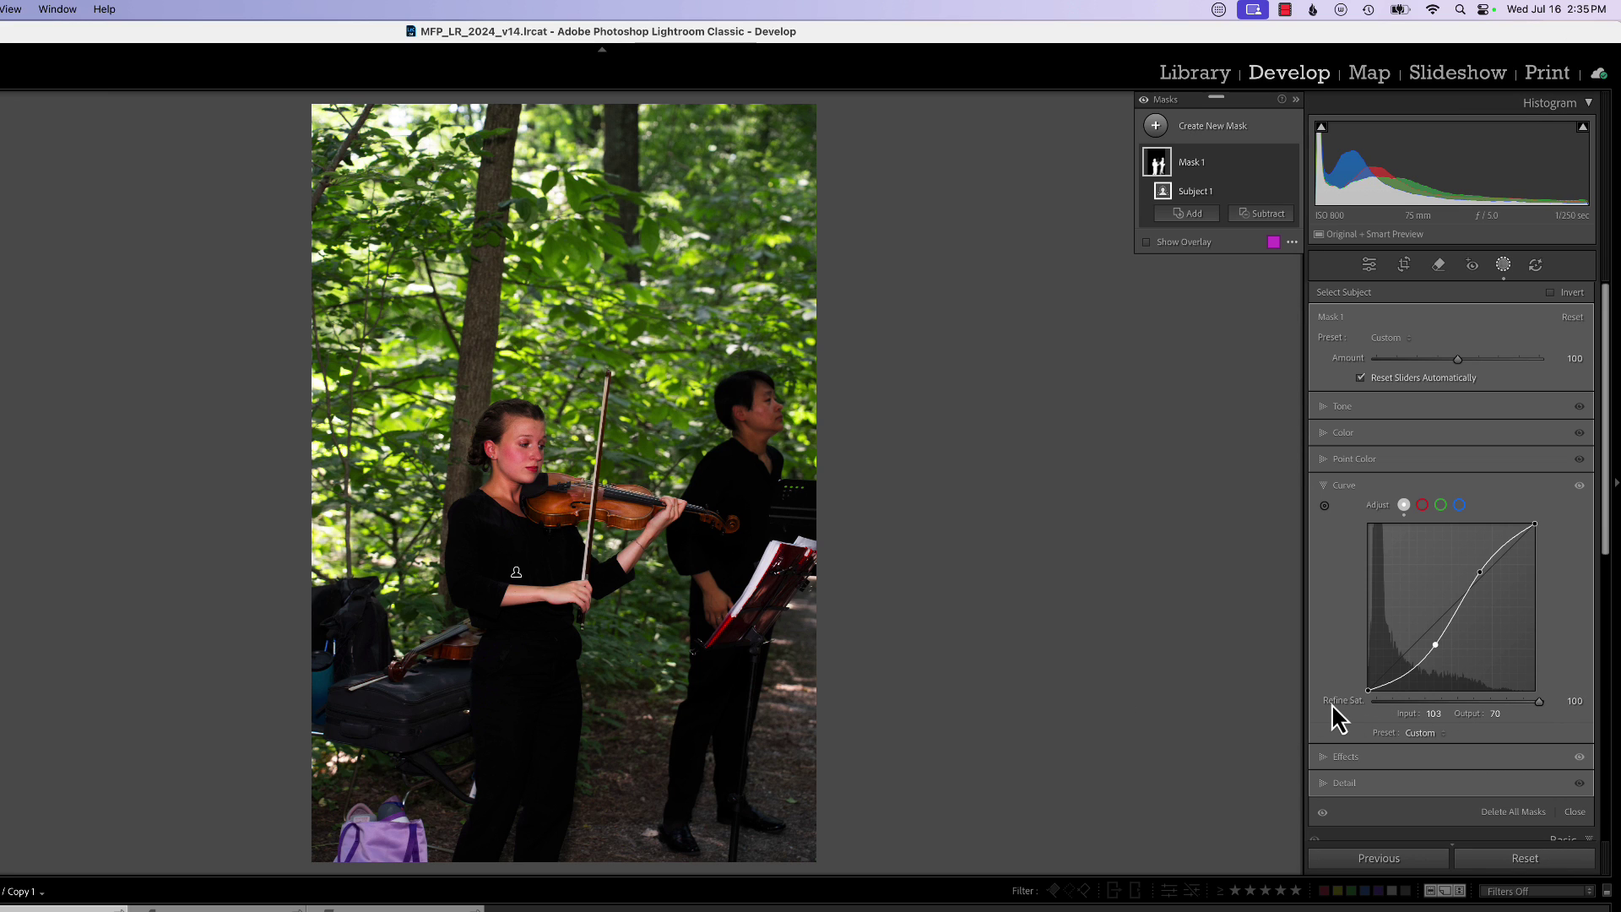
Step: Lower the mask curve's Refine Saturation to 42, then toggle the curve off and on to compare
click(1538, 701)
drag(1530, 702, 1445, 712)
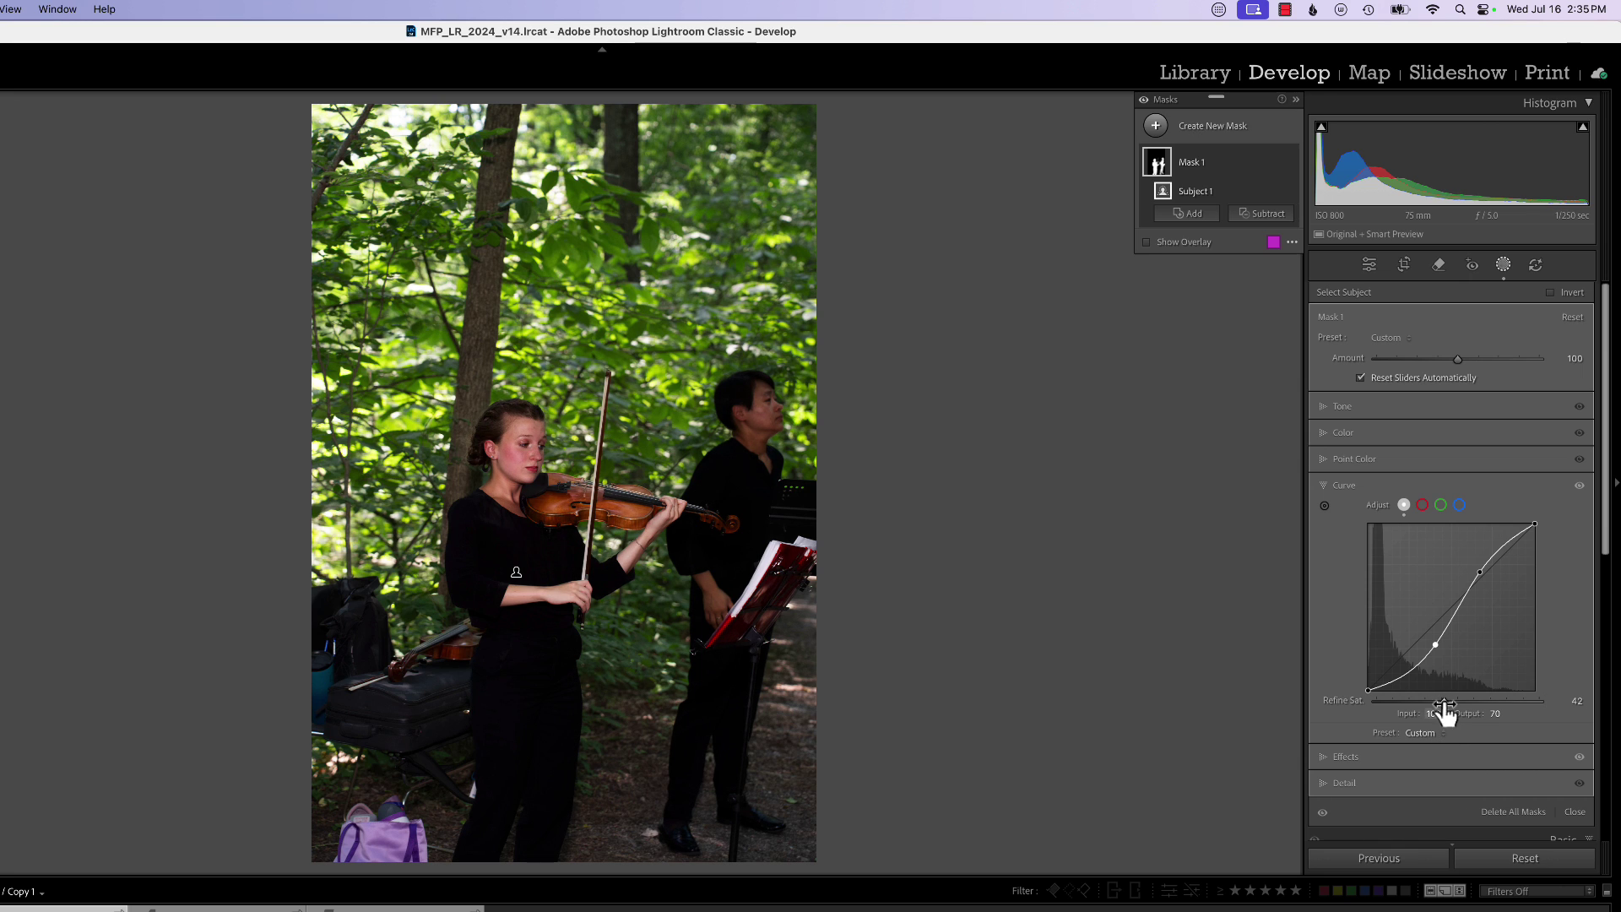
click(1578, 485)
click(1579, 486)
click(1579, 487)
click(1579, 487)
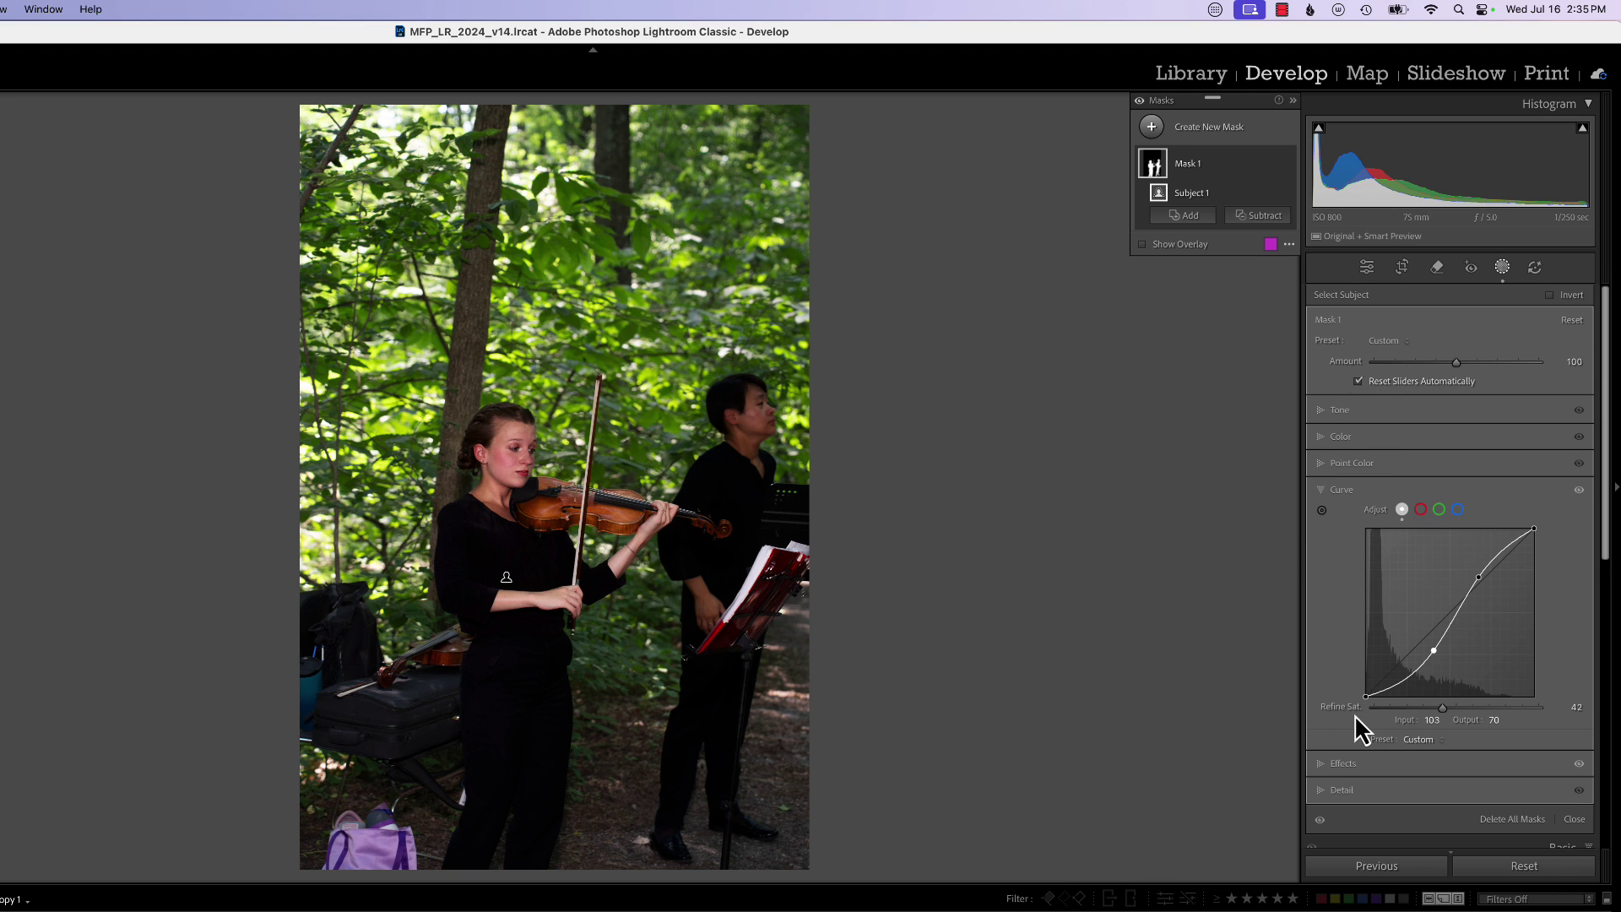
Step: Close Masking and expand the violinist photo's global Tone Curve panel, showing a Linear point curve
click(1502, 268)
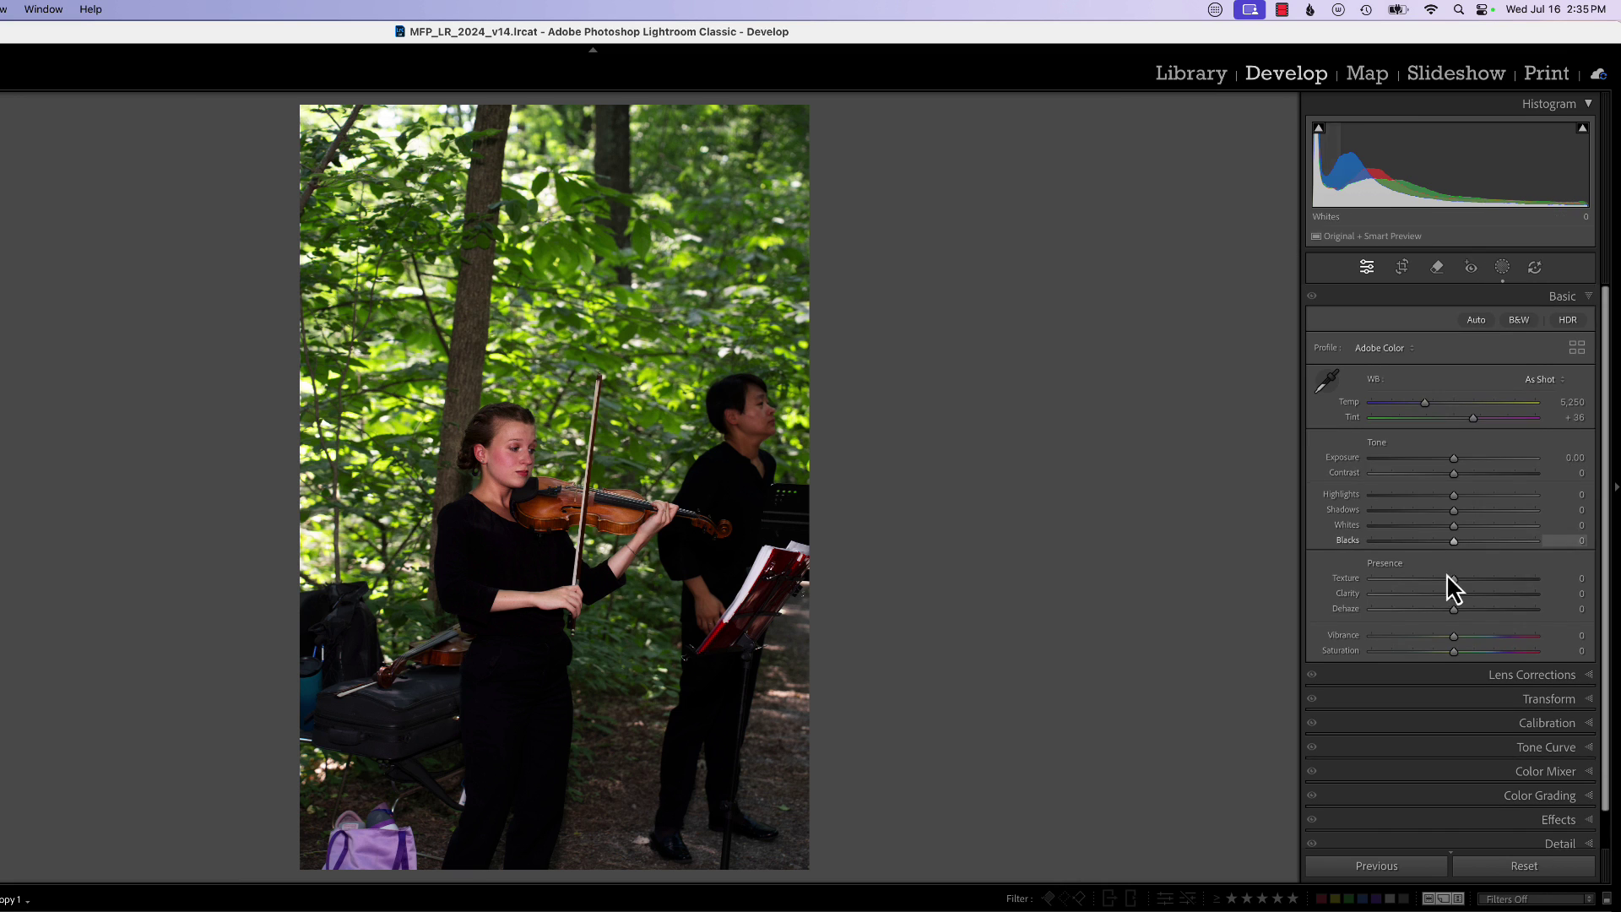
click(1531, 747)
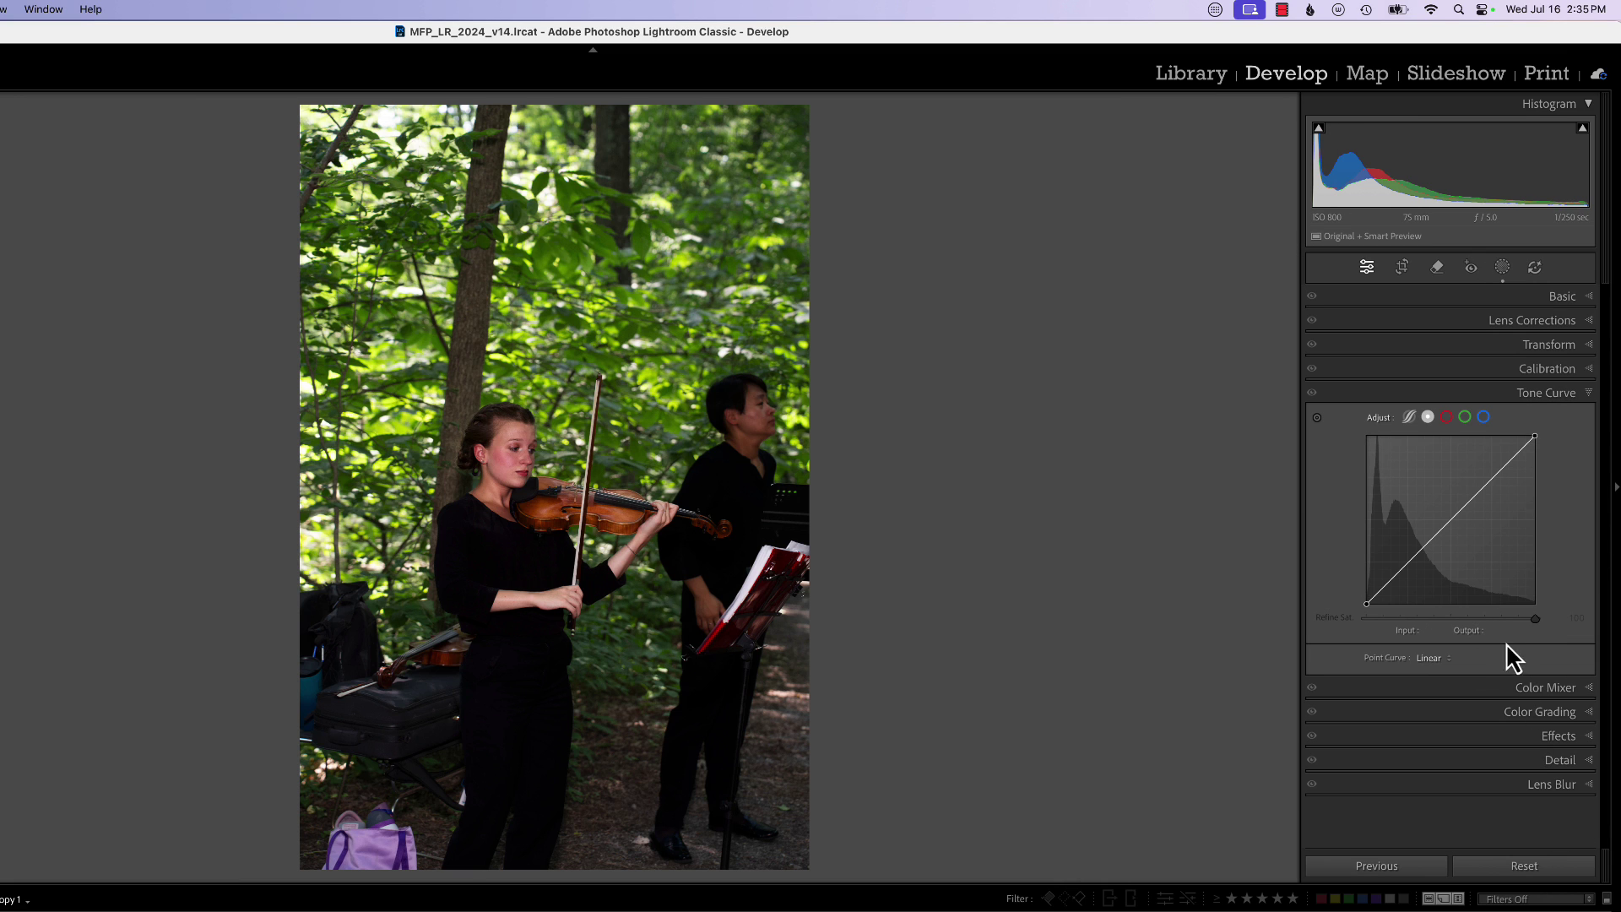